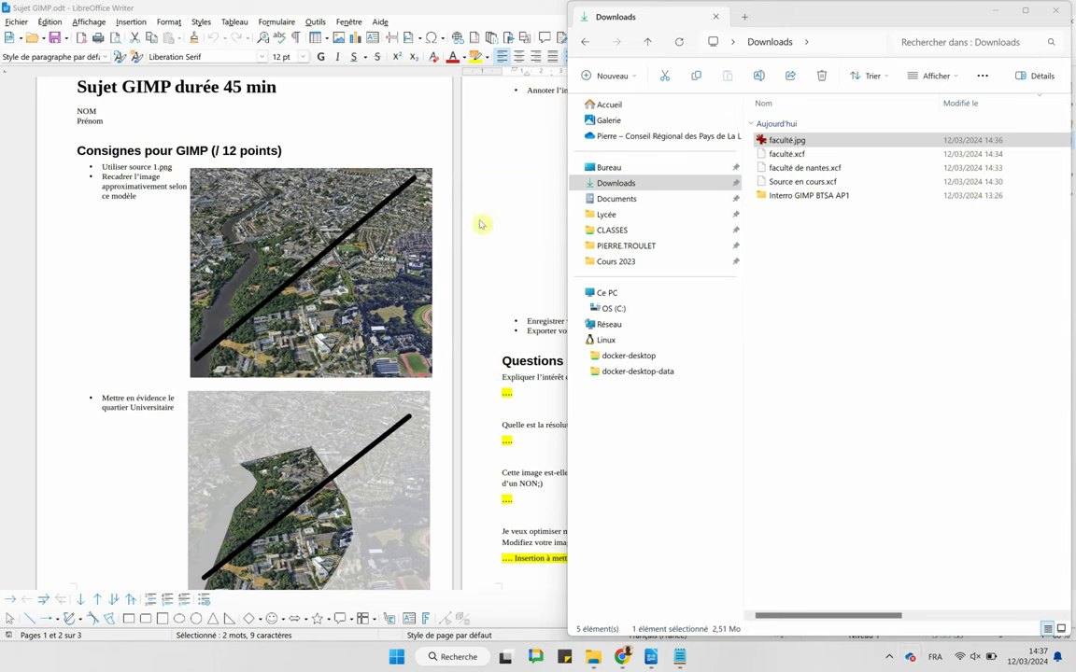
# Open the silent-correction note from the tray, select its line, then minimize it.
pyautogui.click(890, 658)
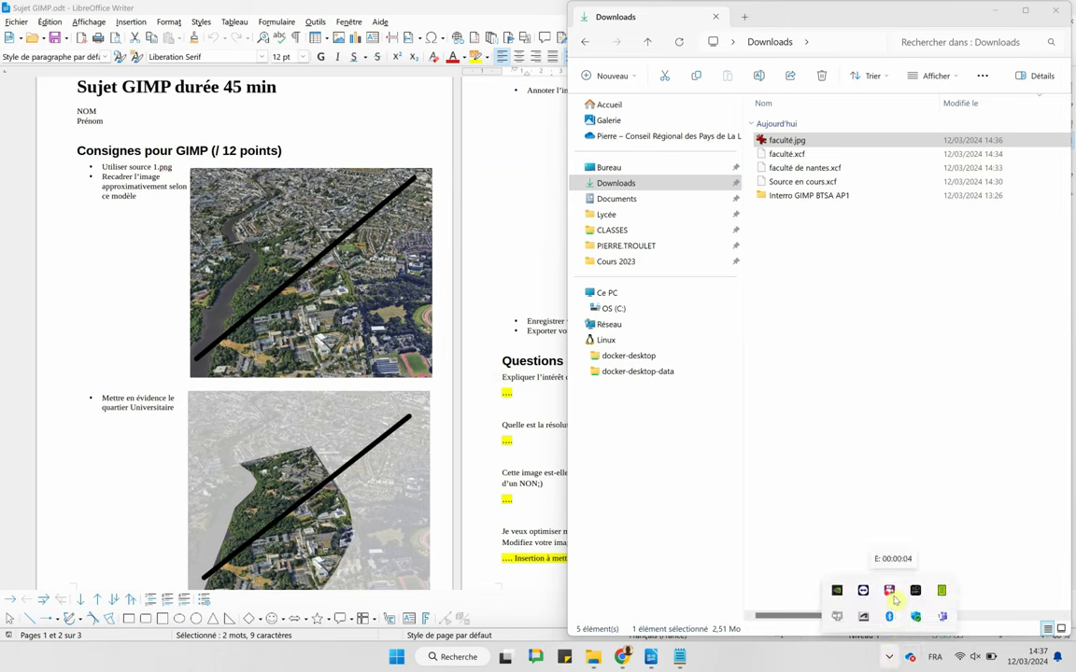
pyautogui.click(679, 656)
pyautogui.moveTo(61, 122); pyautogui.dragTo(198, 132)
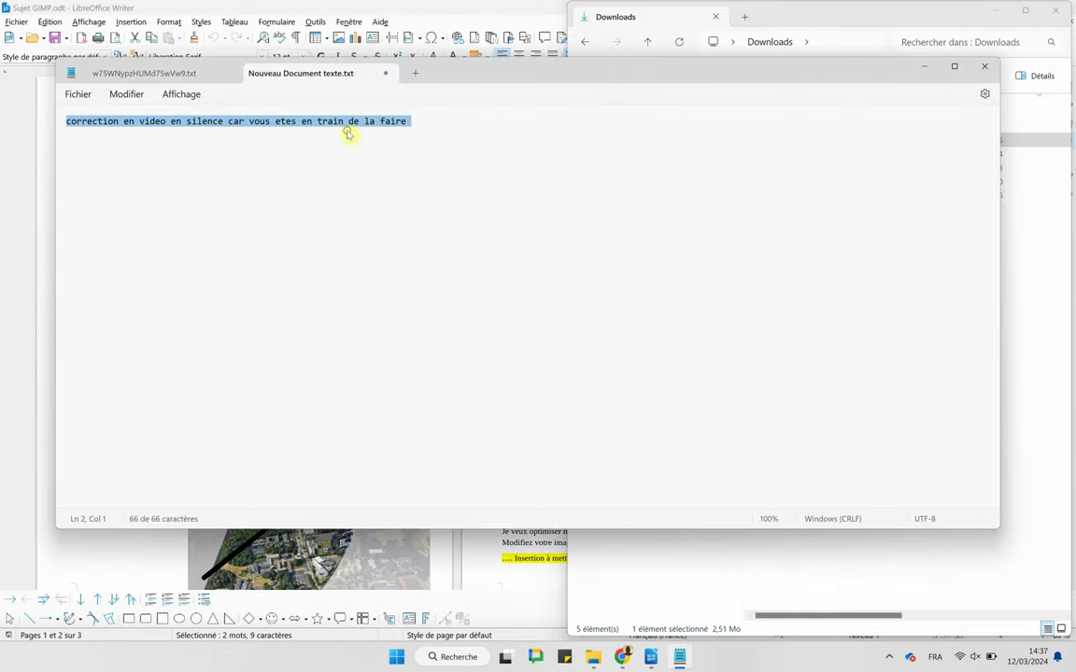
pyautogui.click(925, 68)
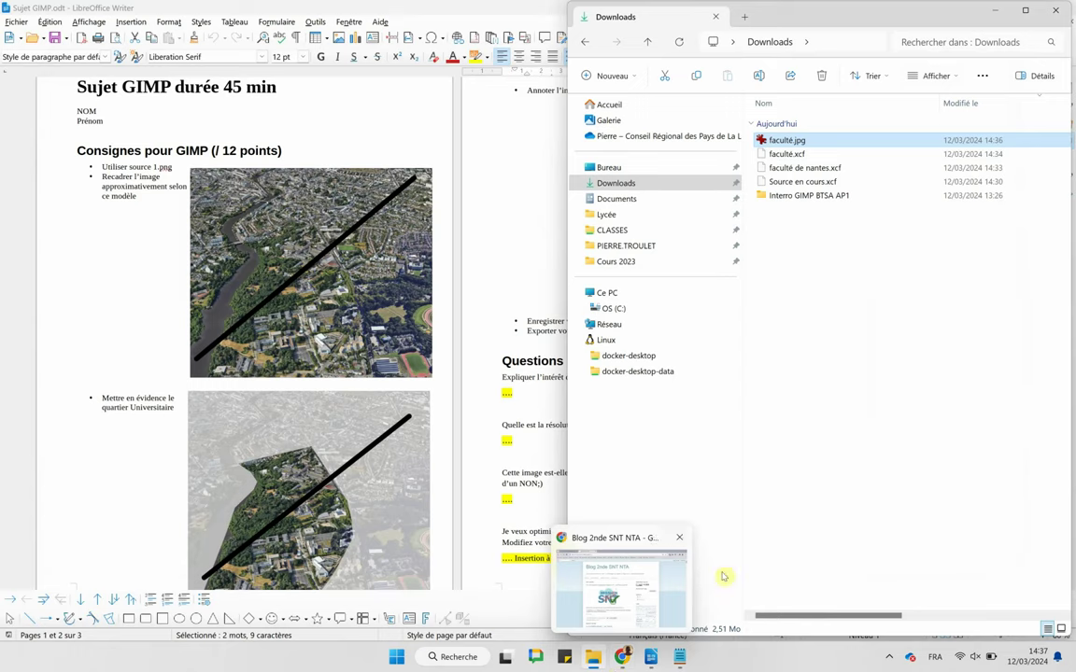
# Select '1.png' in the exam sheet, restore the note, and bring up Windows search.
pyautogui.click(112, 210)
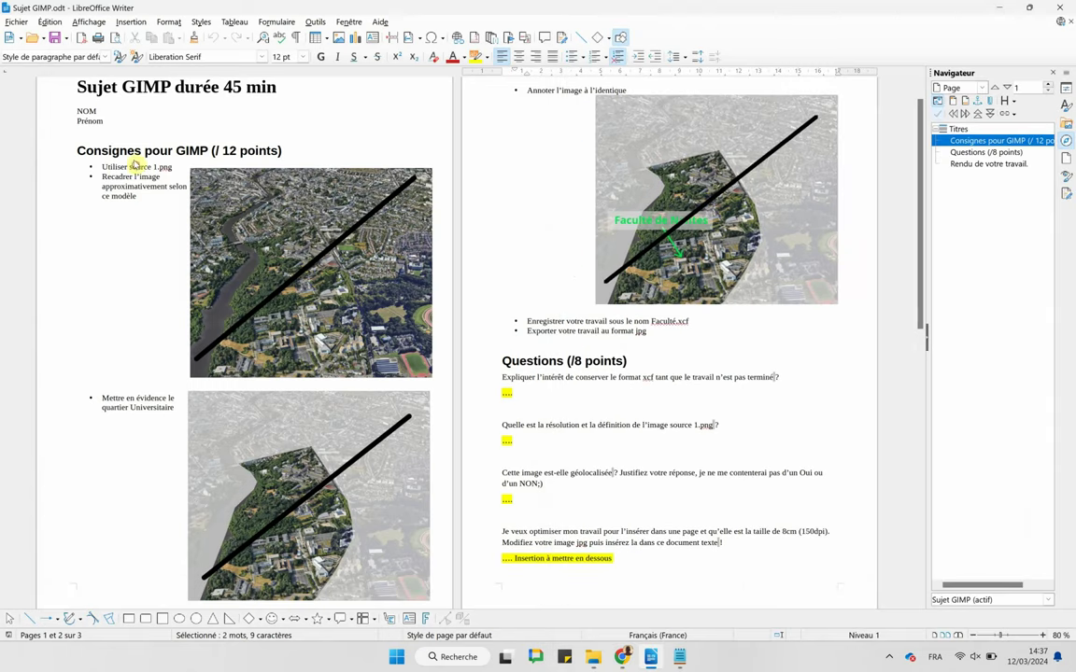
pyautogui.moveTo(173, 168); pyautogui.dragTo(175, 167)
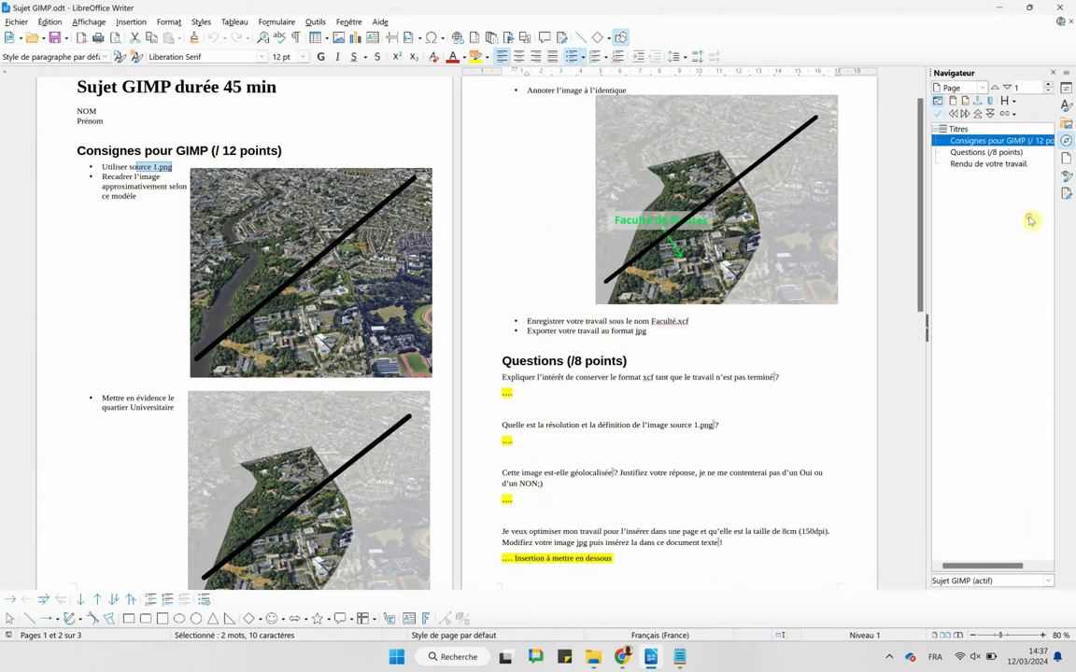
pyautogui.click(679, 659)
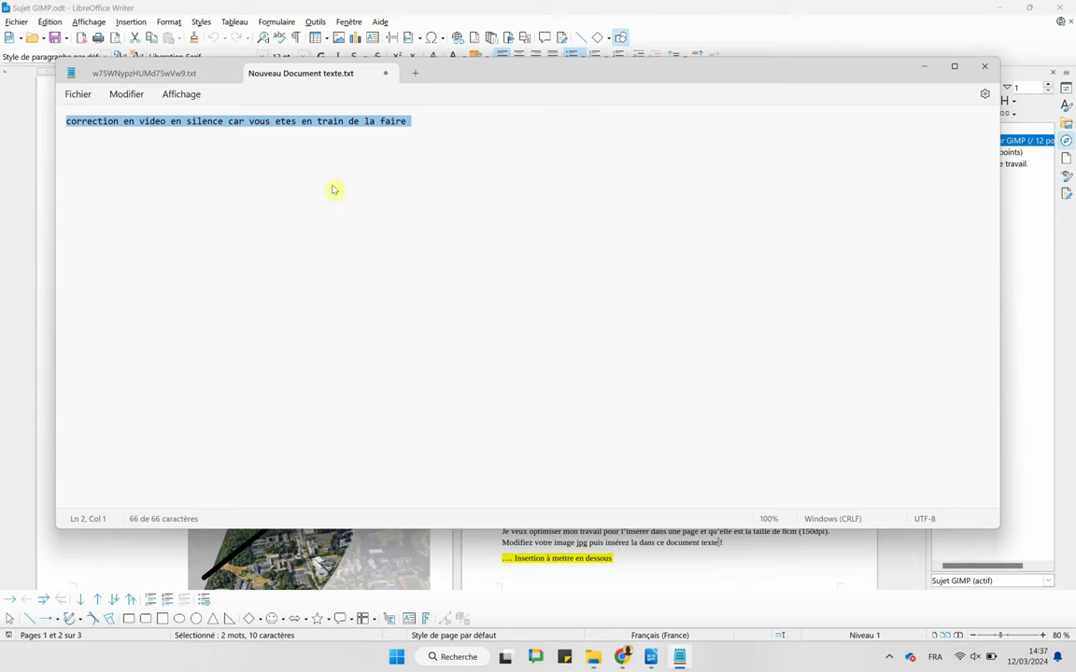
pyautogui.click(455, 657)
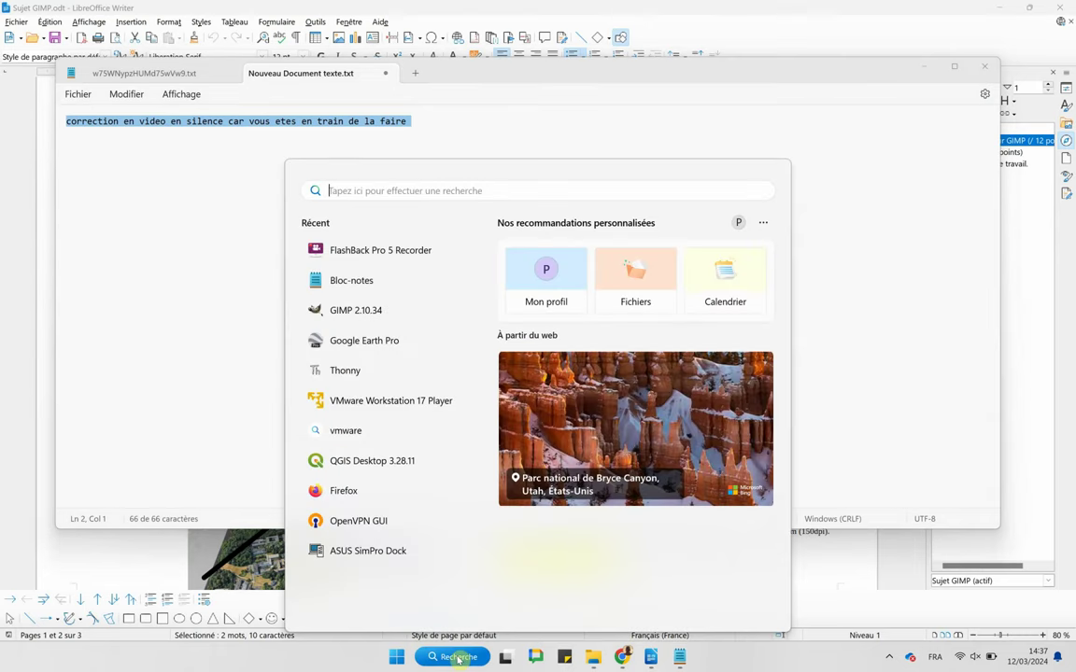
# Launch GIMP 2.10.34 and open Source 1.png from Downloads > Interro GIMP BTSA AP1.
pyautogui.click(376, 309)
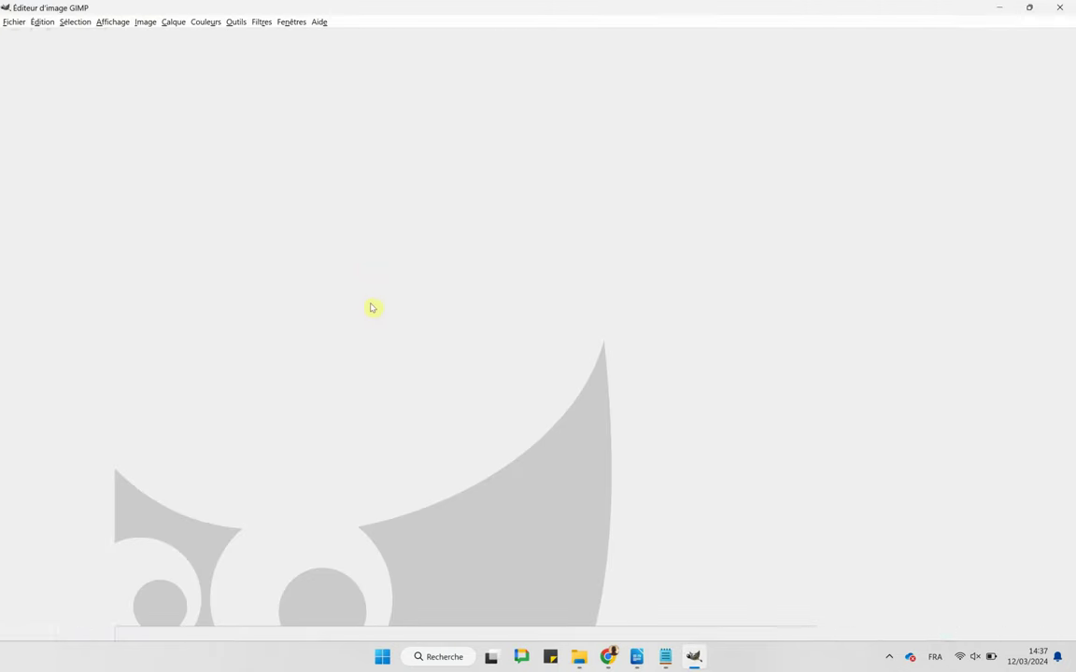
pyautogui.click(10, 21)
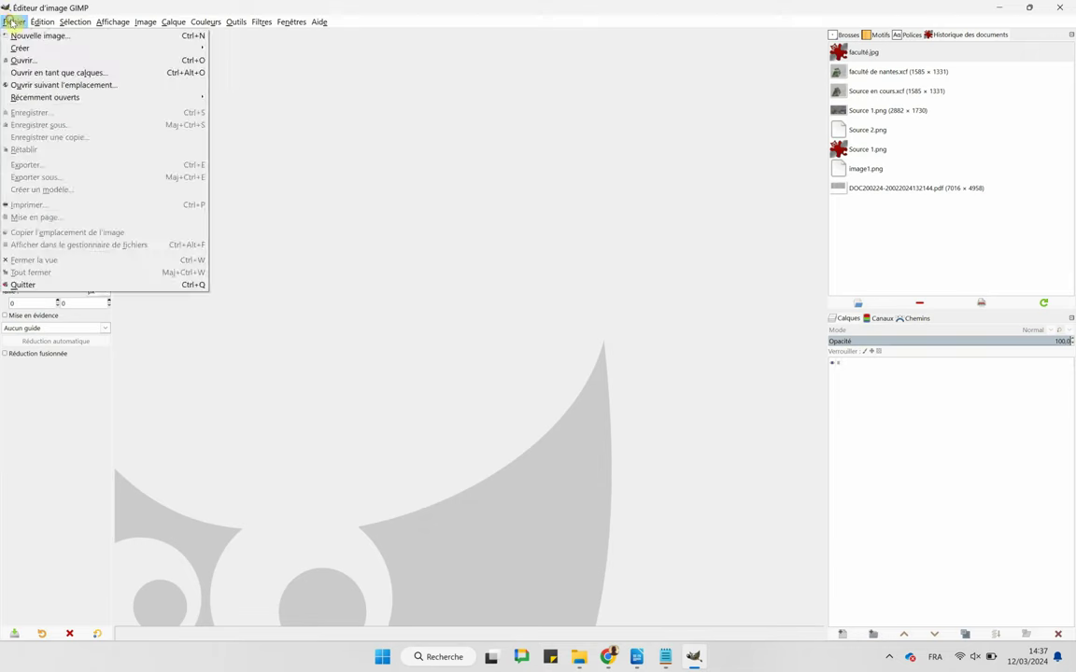
pyautogui.click(18, 53)
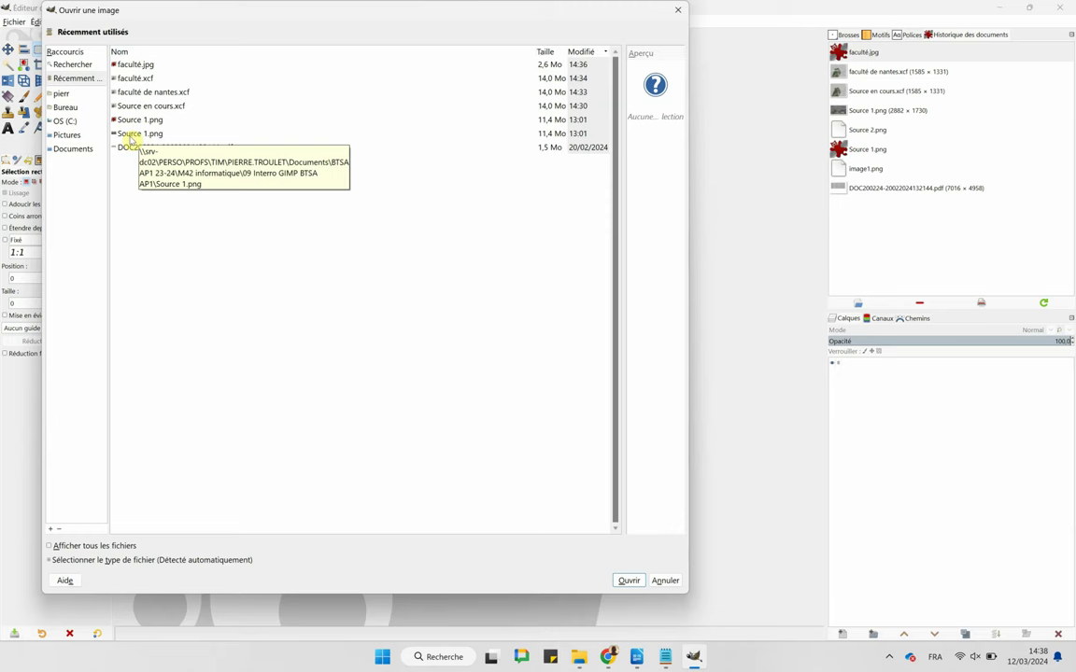
pyautogui.click(130, 135)
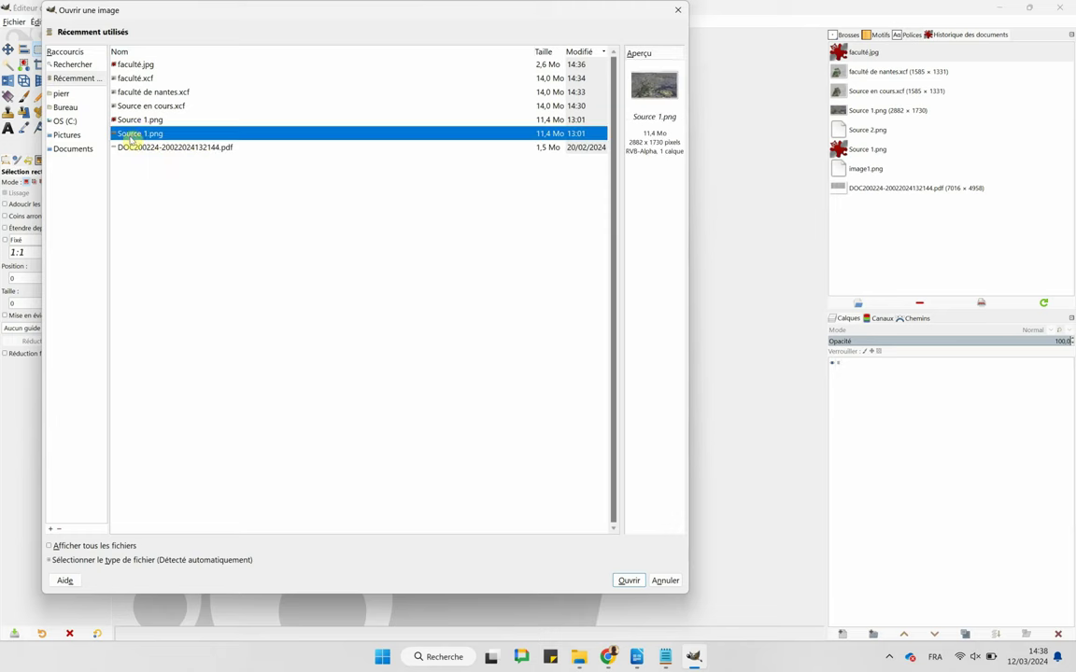
pyautogui.click(61, 94)
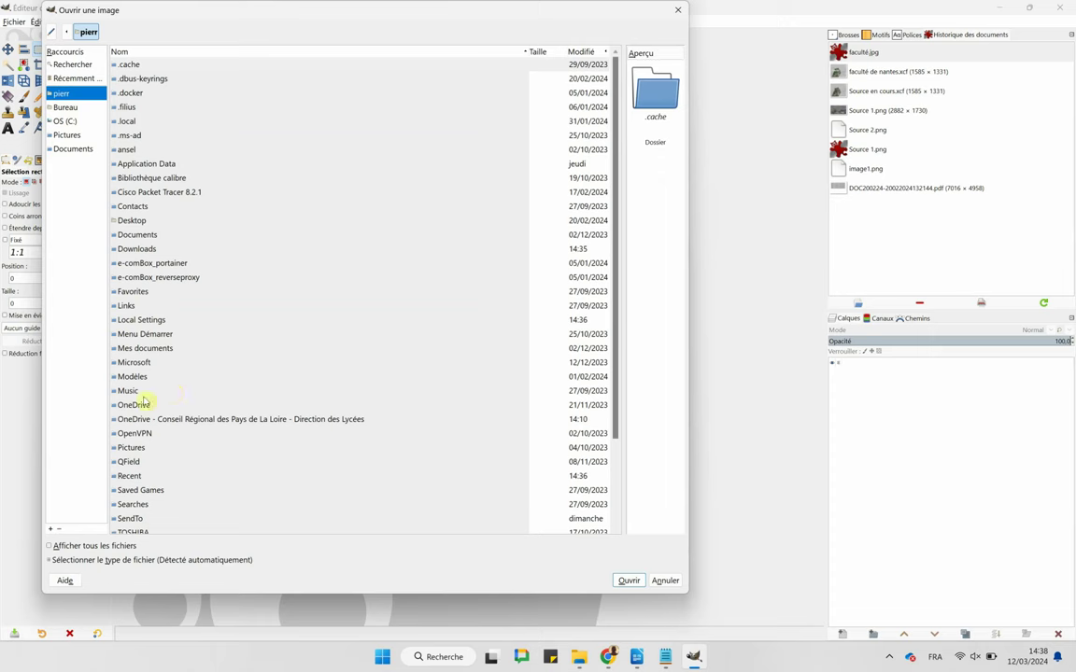
pyautogui.doubleClick(132, 246)
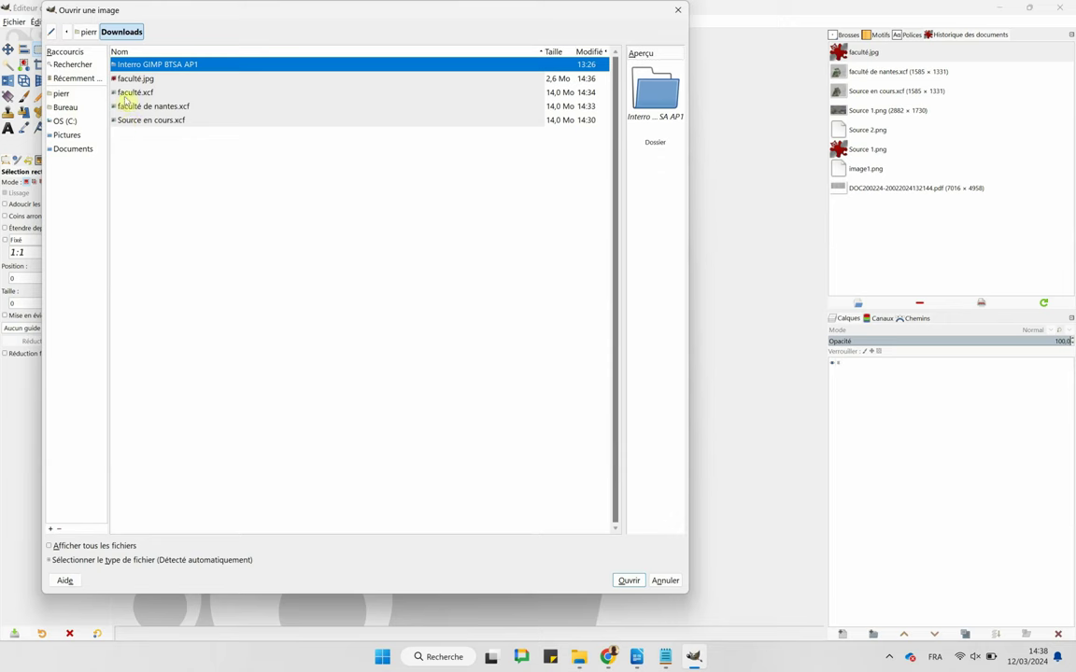
pyautogui.doubleClick(124, 66)
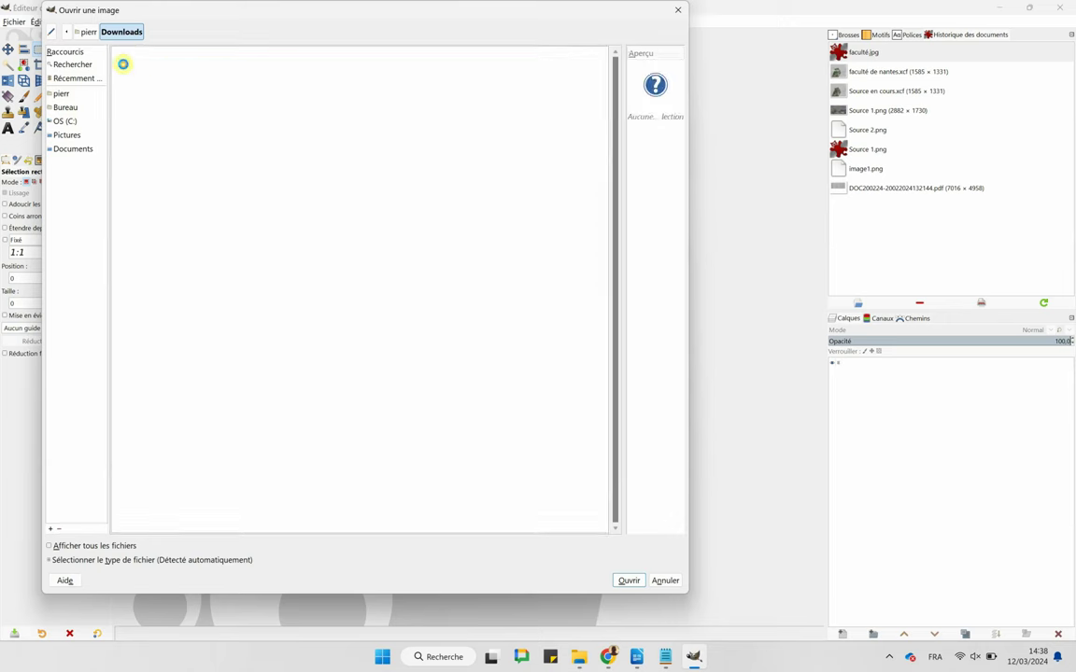
pyautogui.click(627, 580)
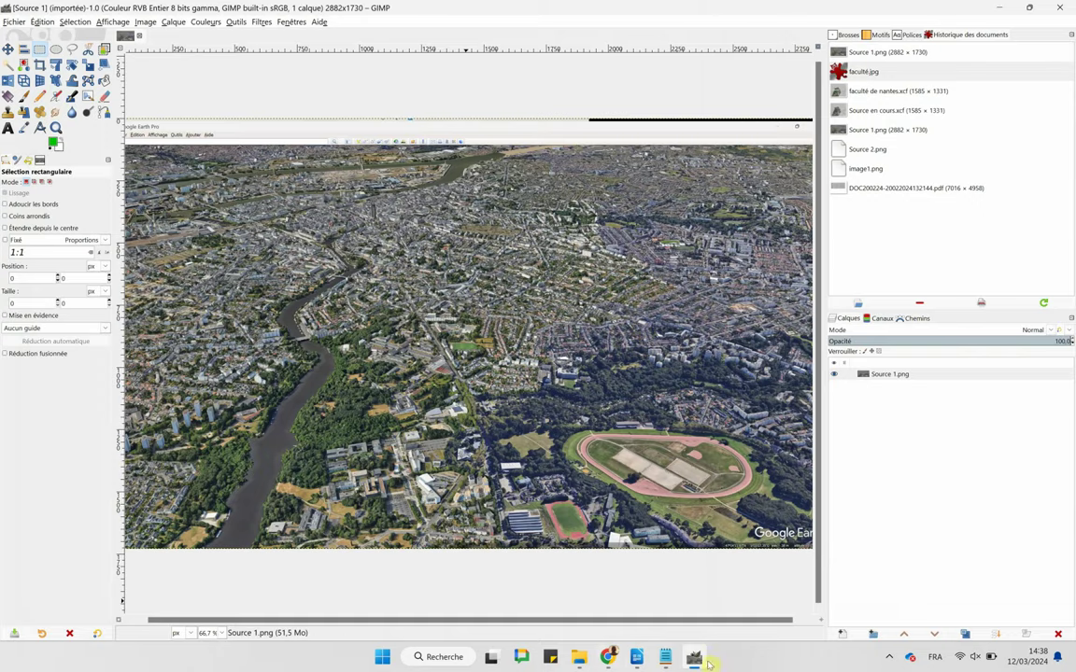
# Check the framing of the first model image in the Writer exam sheet.
pyautogui.click(636, 657)
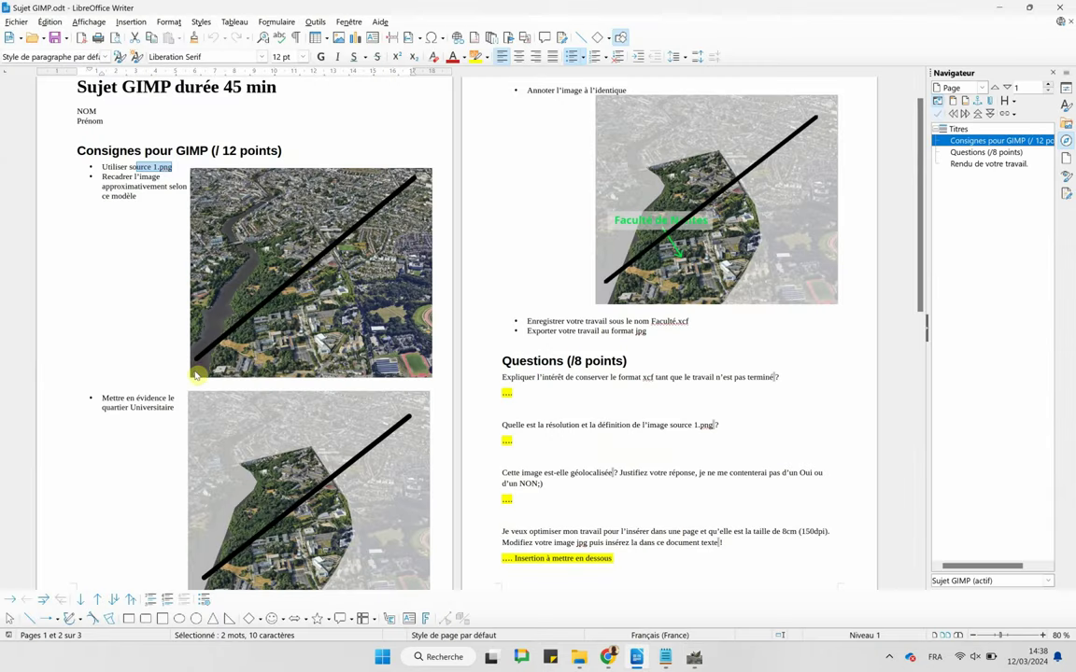
pyautogui.click(203, 340)
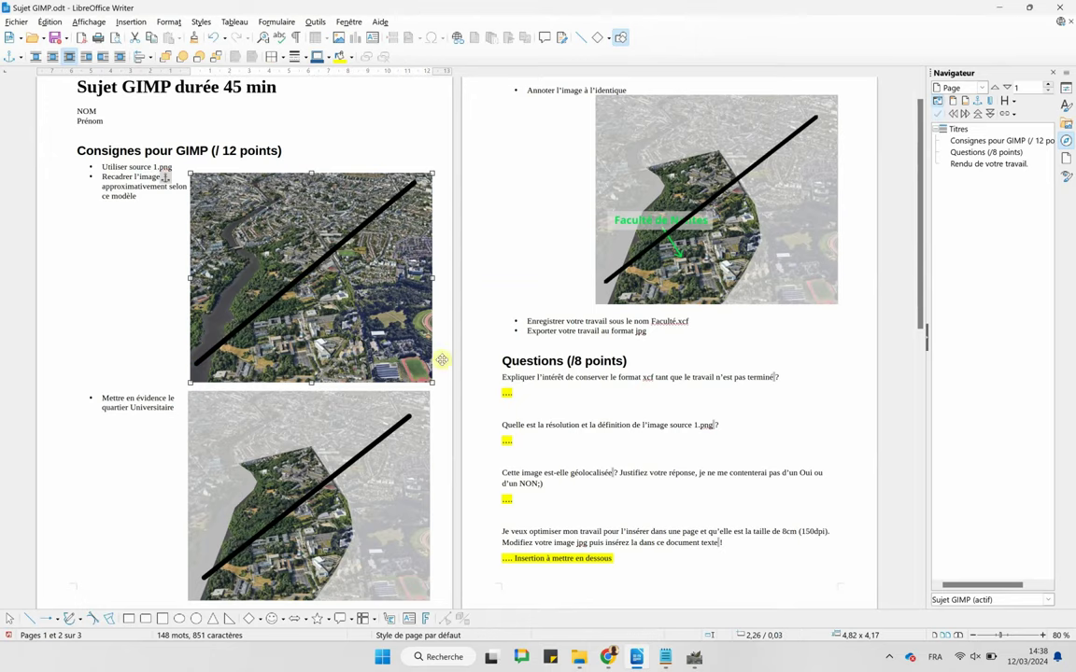
pyautogui.click(694, 657)
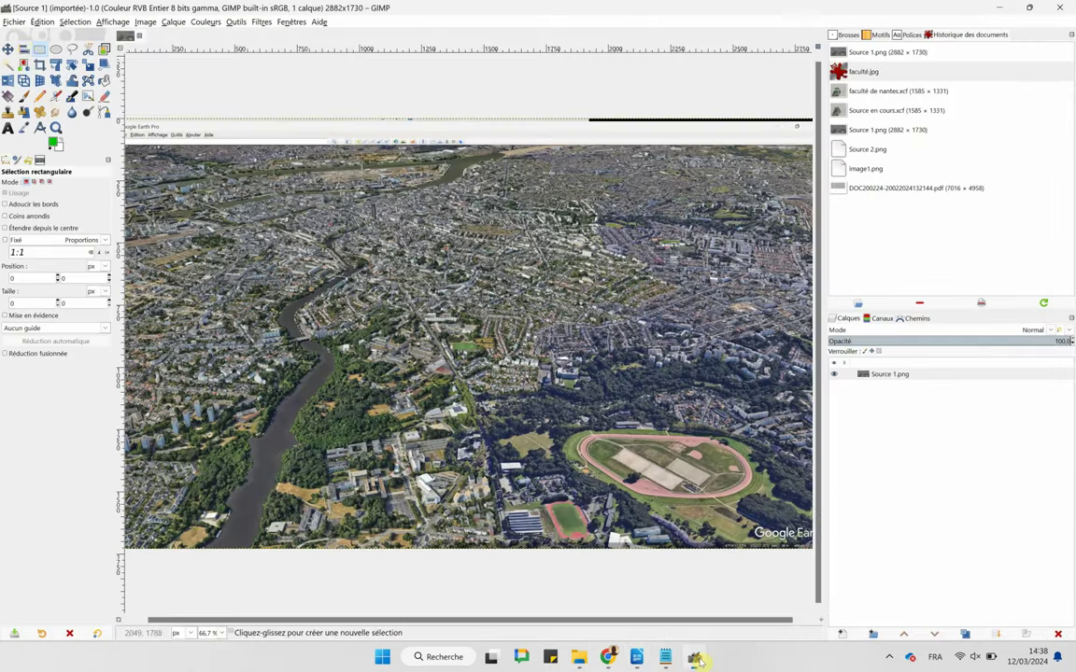
# Crop Source 1.png to 1574×1328 around the river and university district.
pyautogui.click(40, 65)
pyautogui.moveTo(220, 551); pyautogui.dragTo(605, 260)
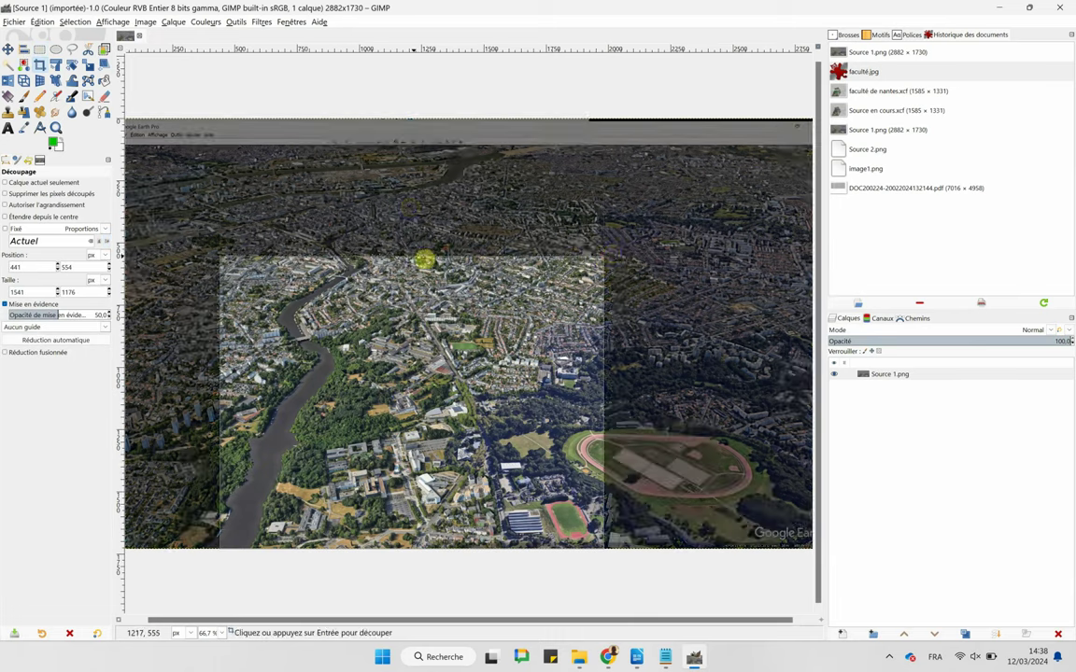
pyautogui.moveTo(411, 260)
pyautogui.mouseDown()
pyautogui.moveTo(409, 206)
pyautogui.moveTo(411, 221)
pyautogui.mouseUp()
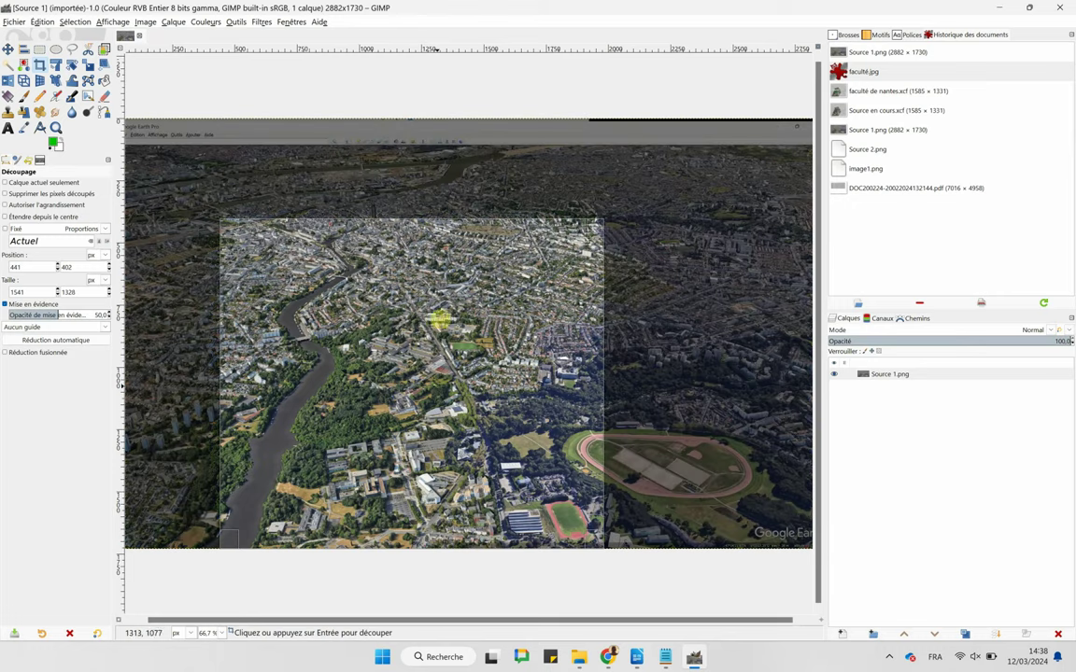
pyautogui.moveTo(221, 403); pyautogui.dragTo(211, 403)
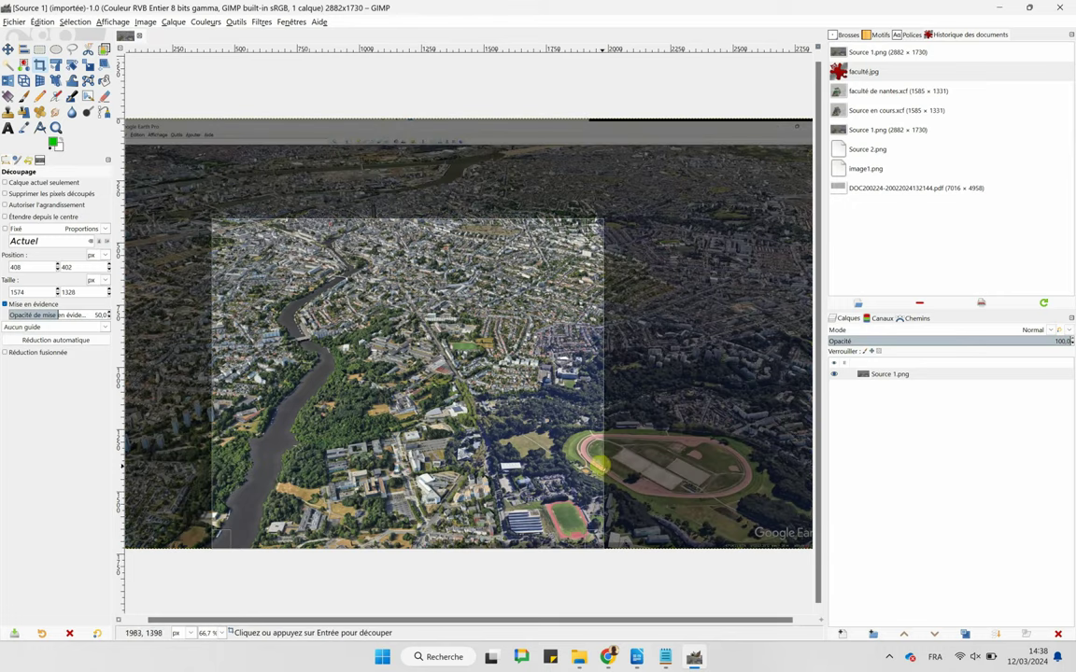
pyautogui.click(622, 471)
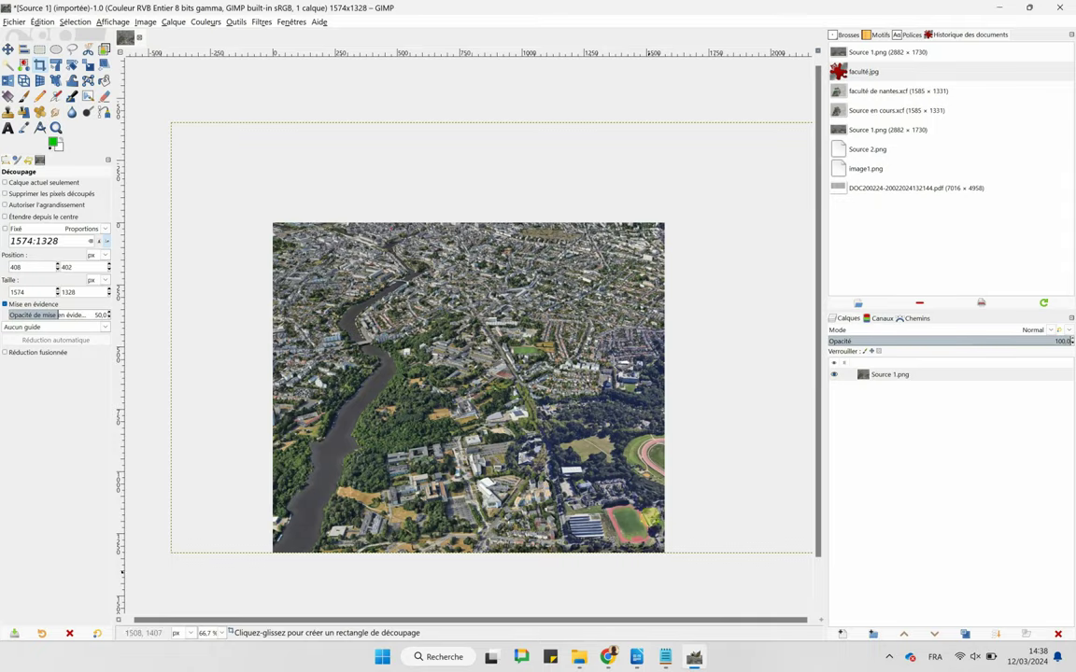
pyautogui.click(572, 593)
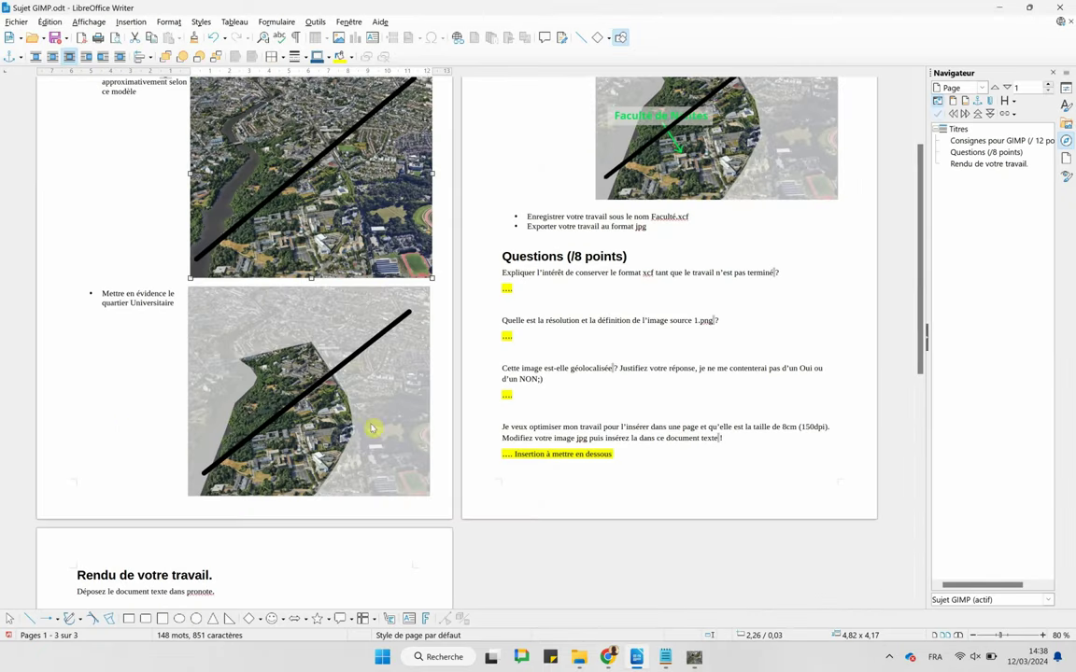
# Select 'Universitaire' and nudge the quartier Universitaire model image slightly in the exam sheet.
pyautogui.doubleClick(149, 303)
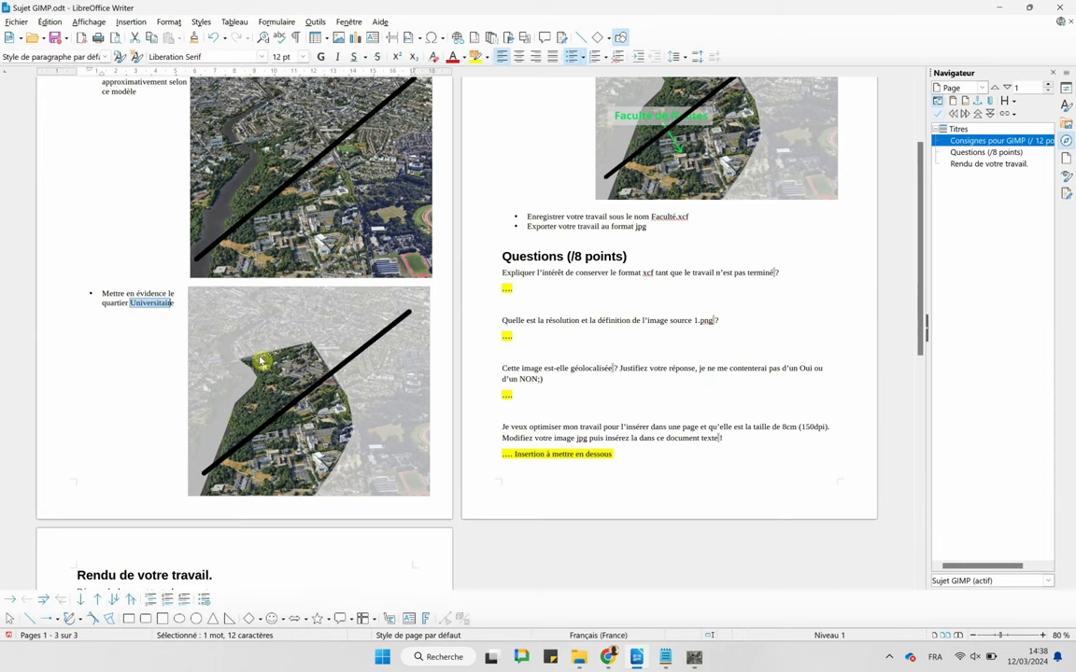
pyautogui.moveTo(321, 406)
pyautogui.mouseDown()
pyautogui.moveTo(320, 496)
pyautogui.moveTo(347, 411)
pyautogui.mouseUp()
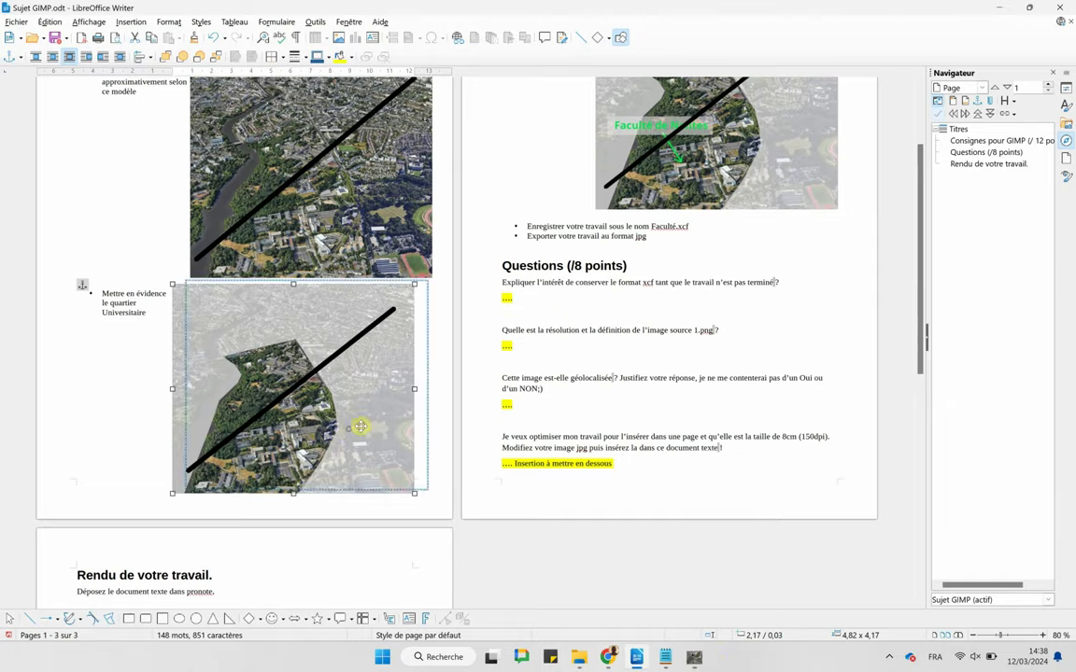
pyautogui.moveTo(350, 454); pyautogui.dragTo(363, 450)
pyautogui.click(694, 658)
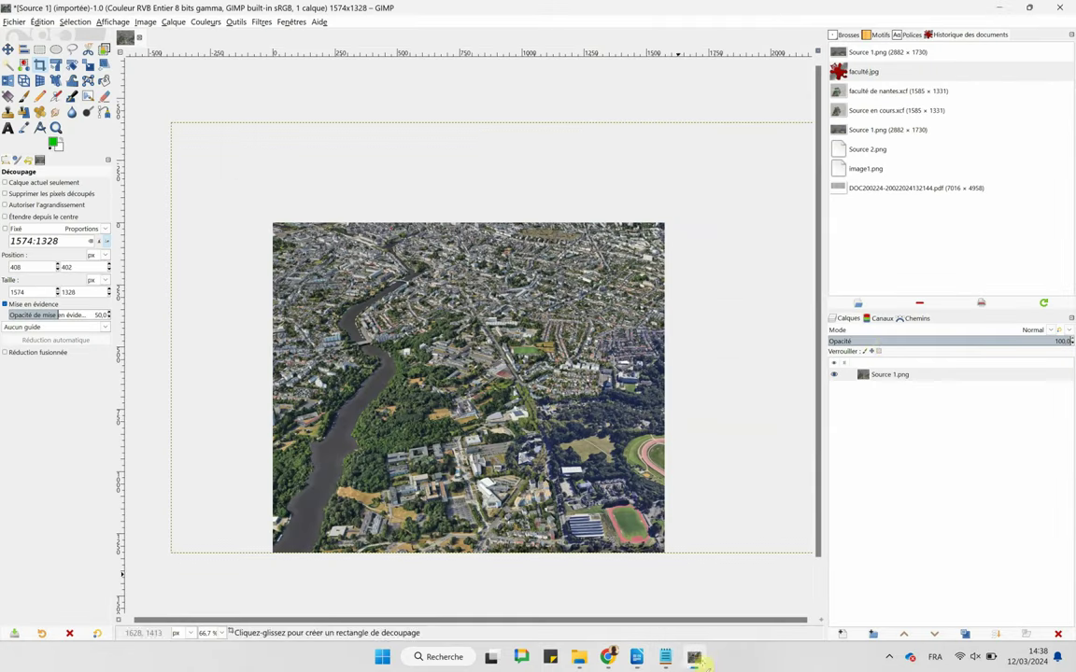
# Add a new white layer over Source 1.png and set its opacity to 53.9.
pyautogui.rightClick(922, 382)
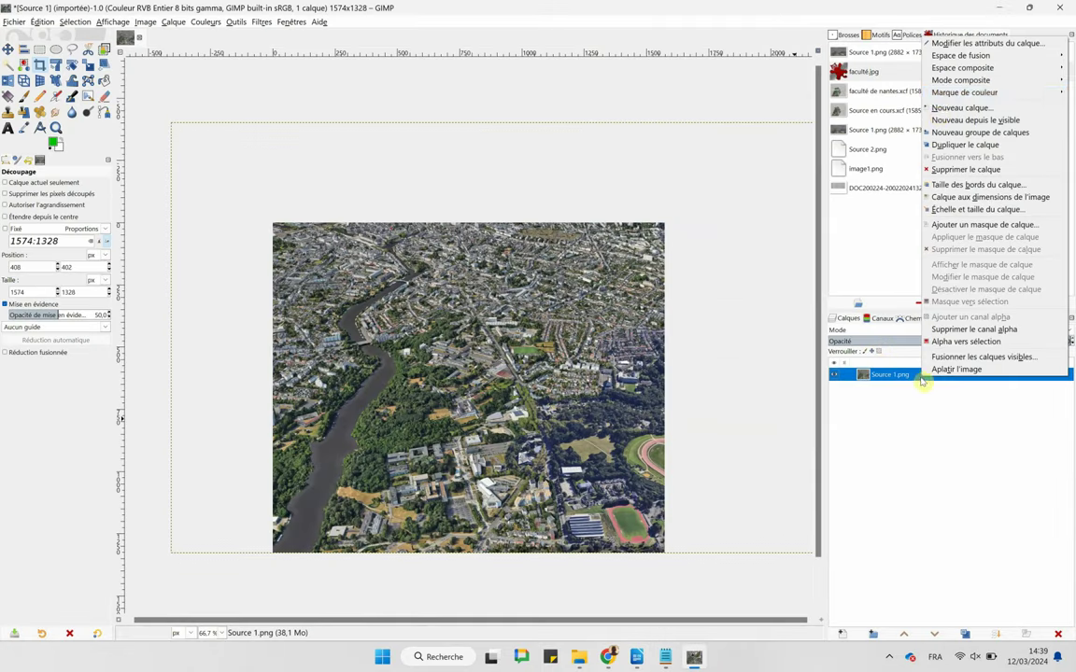
pyautogui.click(938, 110)
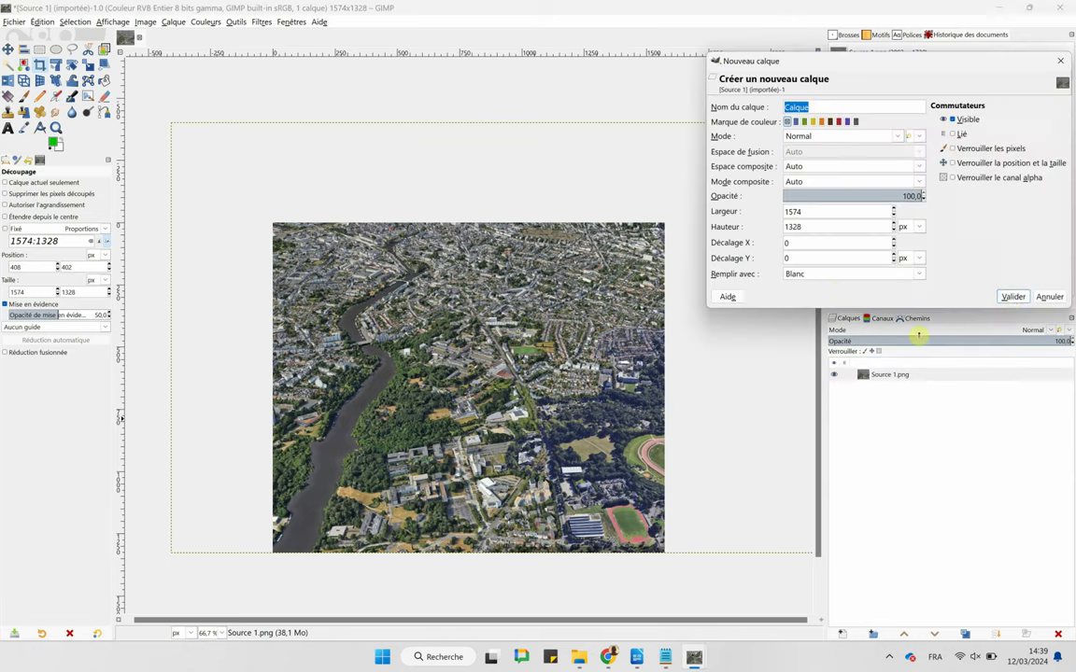
pyautogui.click(1012, 297)
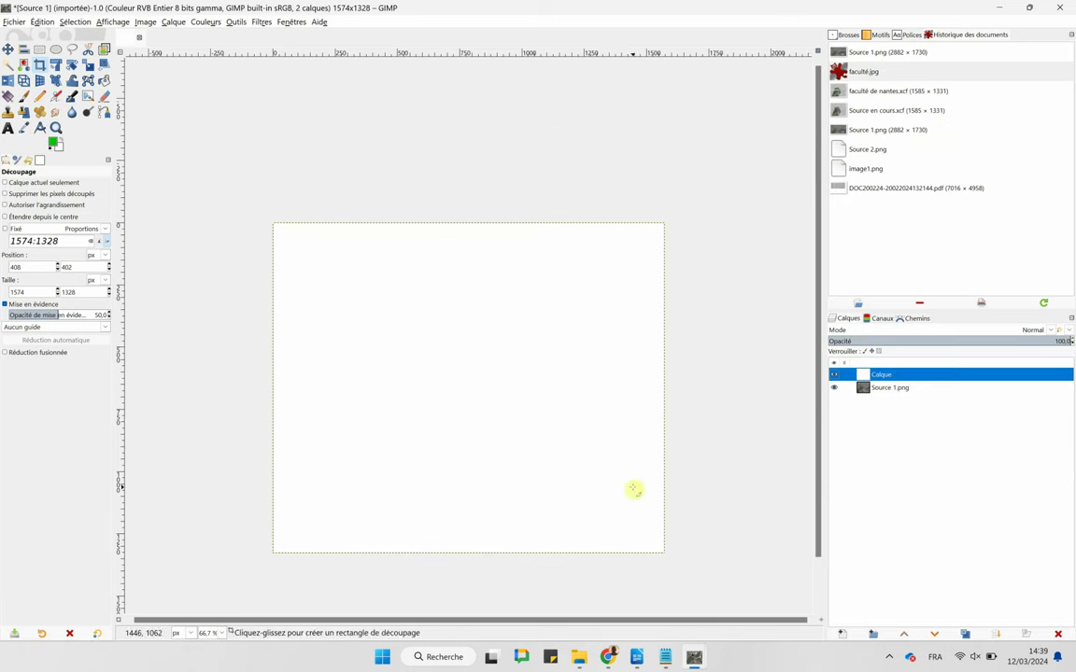
pyautogui.click(958, 342)
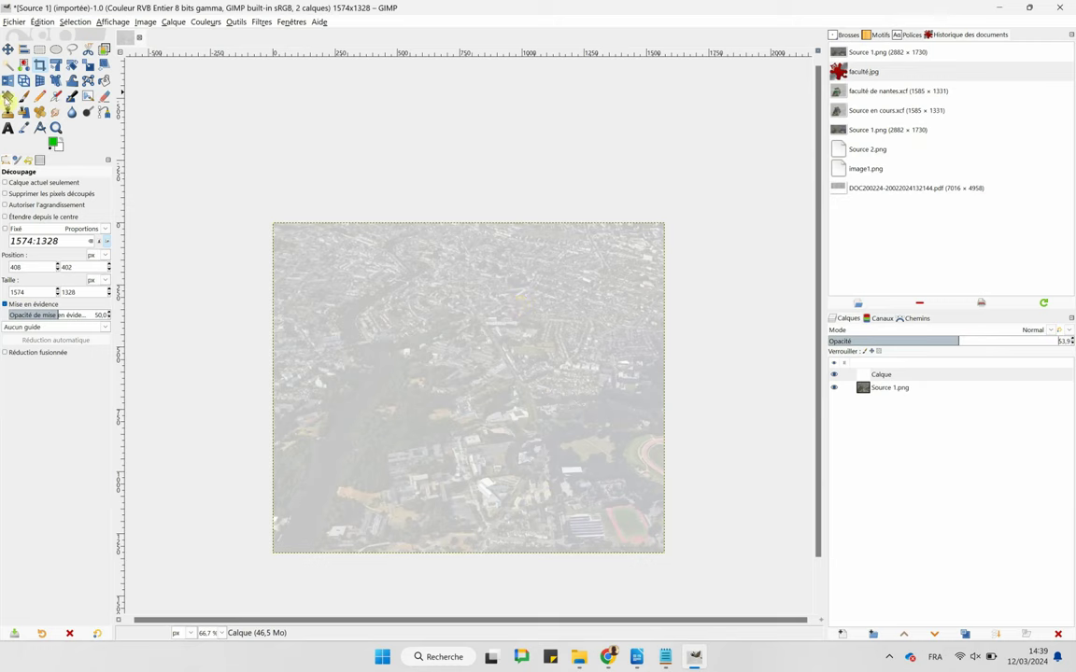
pyautogui.click(72, 51)
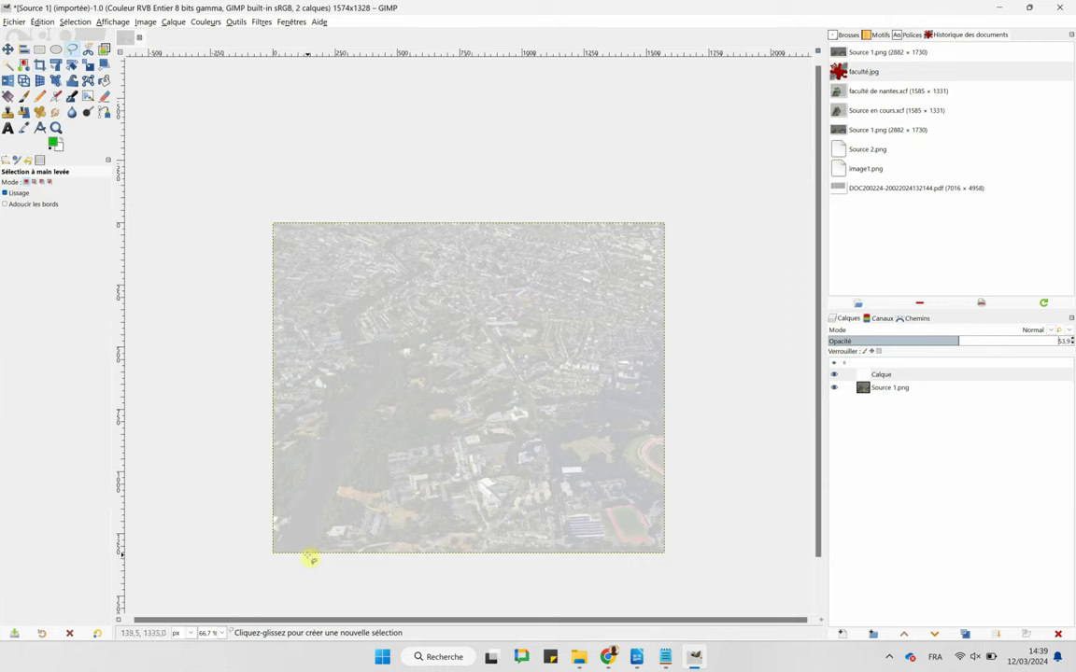
# Trace a closed free-select polygon around the university district.
pyautogui.scroll(1, 315, 560)
pyautogui.scroll(1, 318, 558)
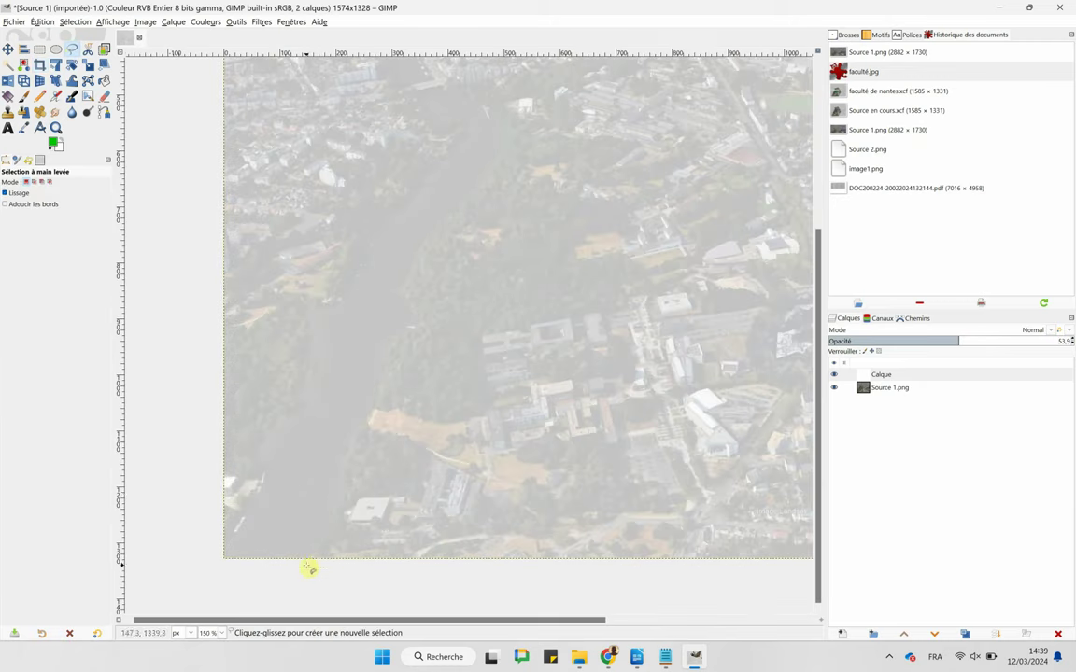
pyautogui.click(303, 567)
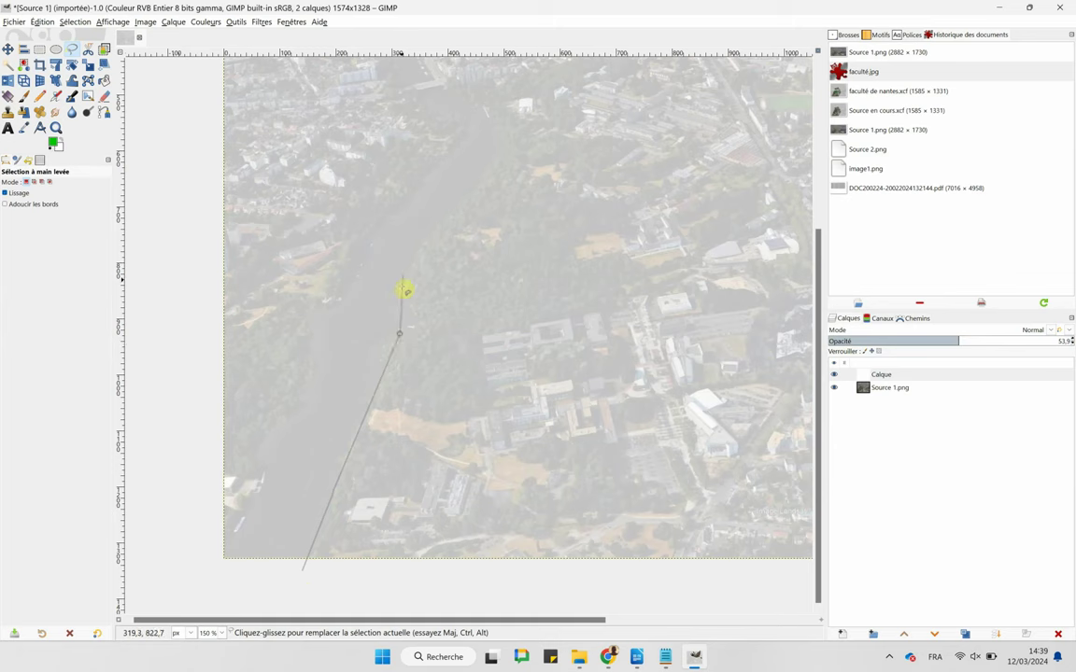
pyautogui.click(405, 274)
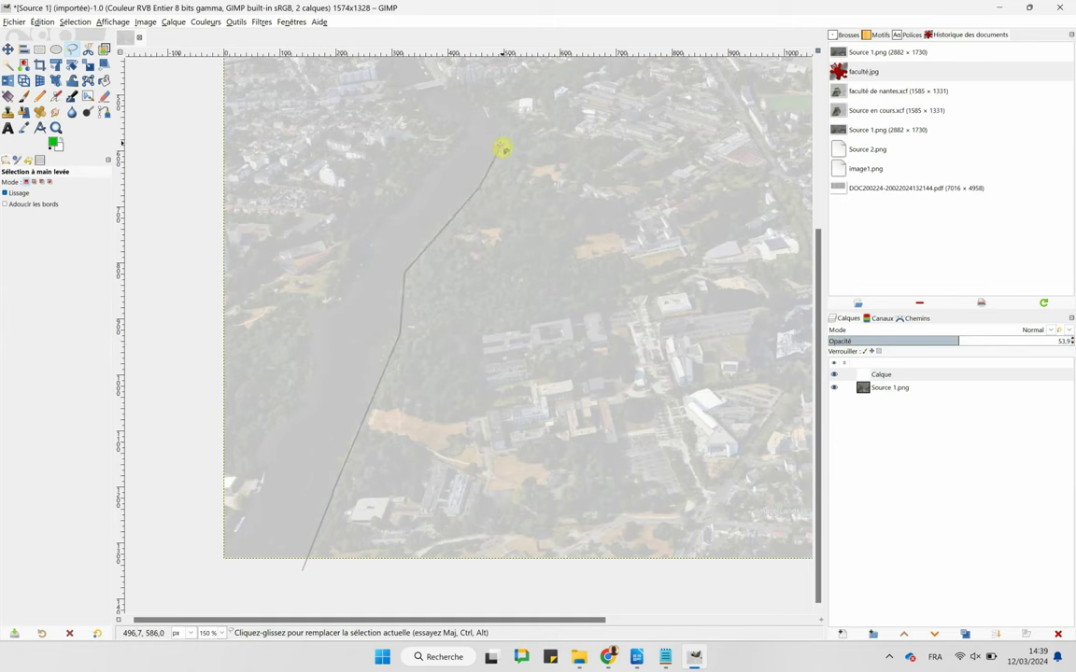
pyautogui.click(452, 84)
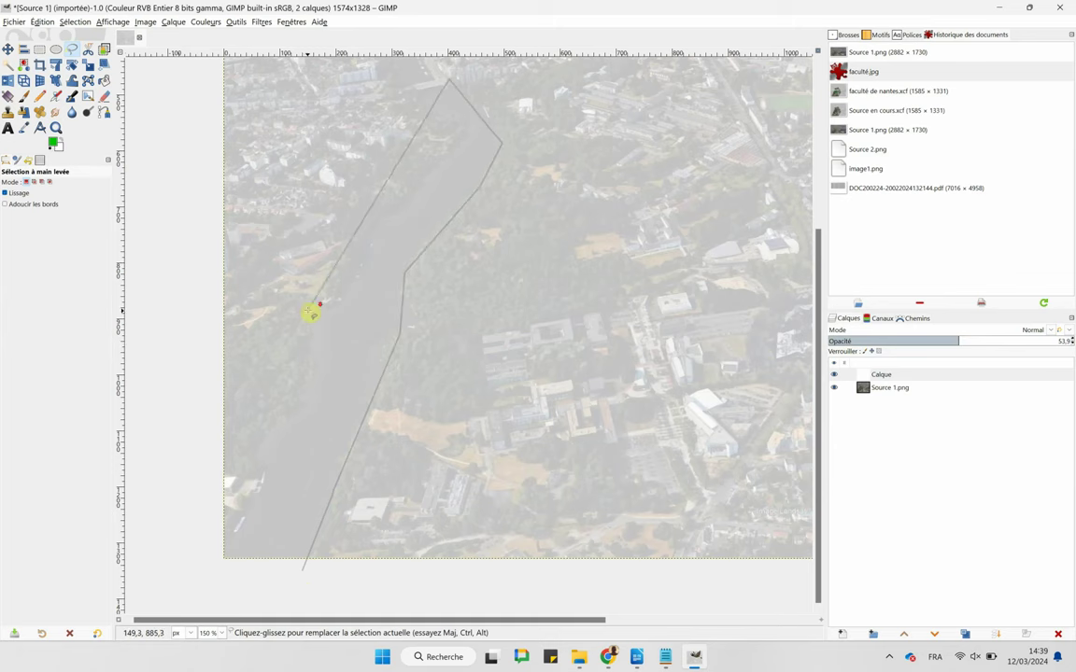
pyautogui.scroll(-2, 308, 316)
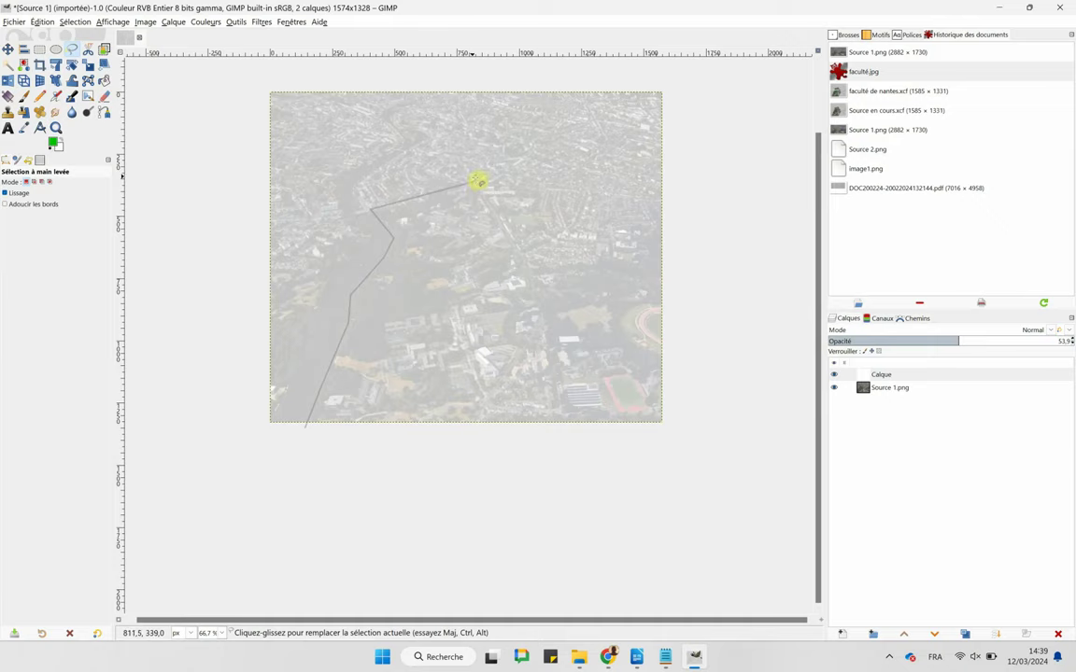
pyautogui.scroll(1, 467, 192)
pyautogui.scroll(1, 472, 187)
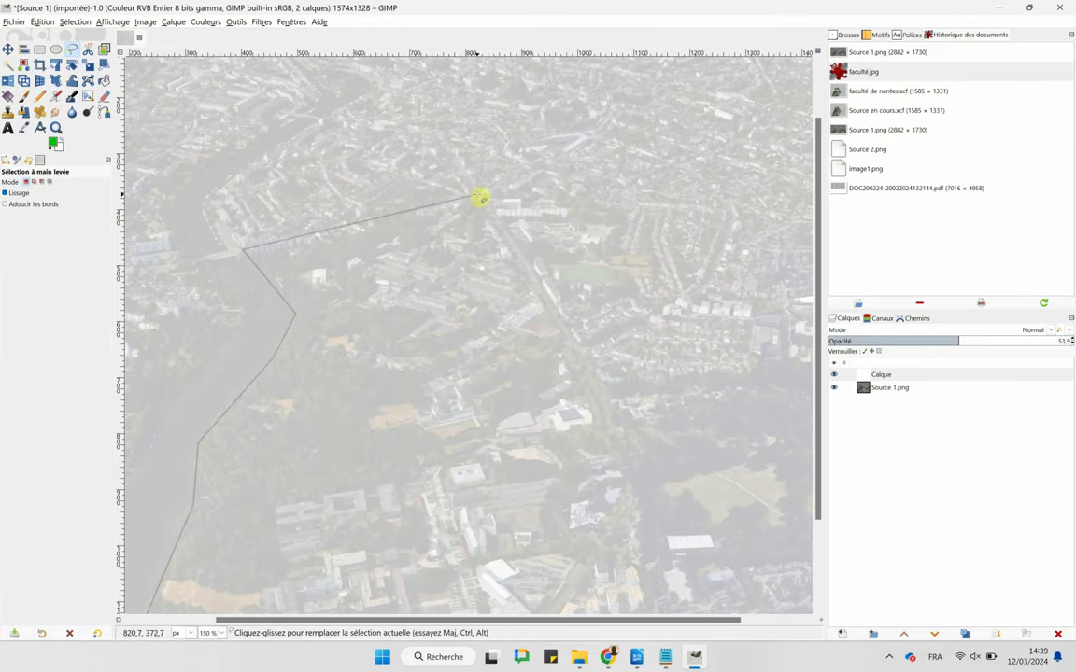
pyautogui.click(475, 195)
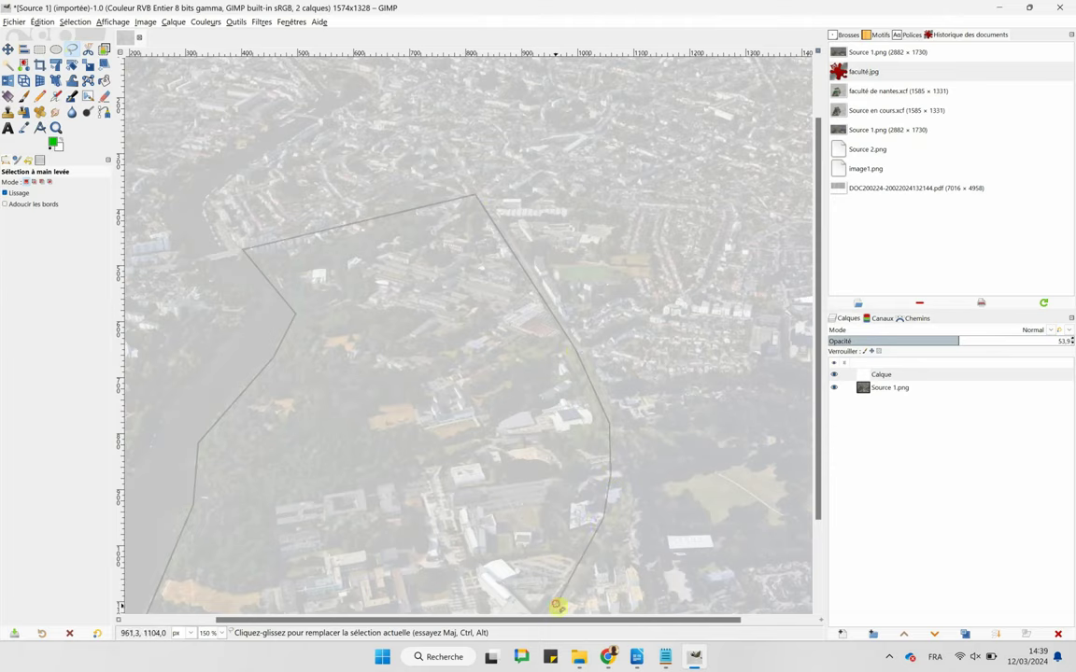
pyautogui.scroll(-2, 635, 292)
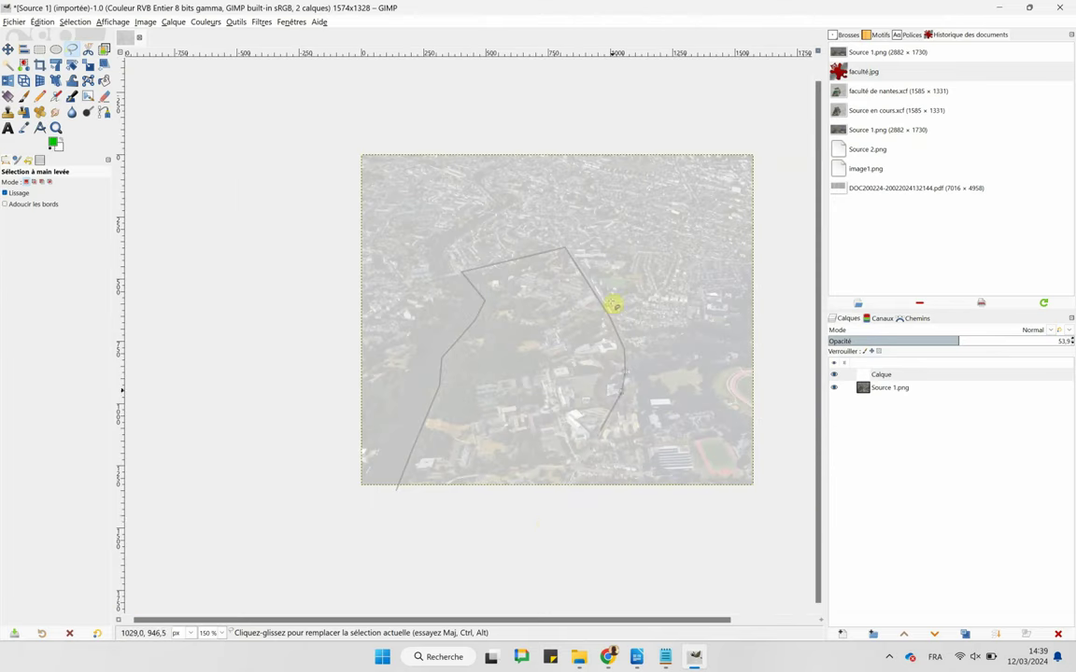
pyautogui.click(545, 516)
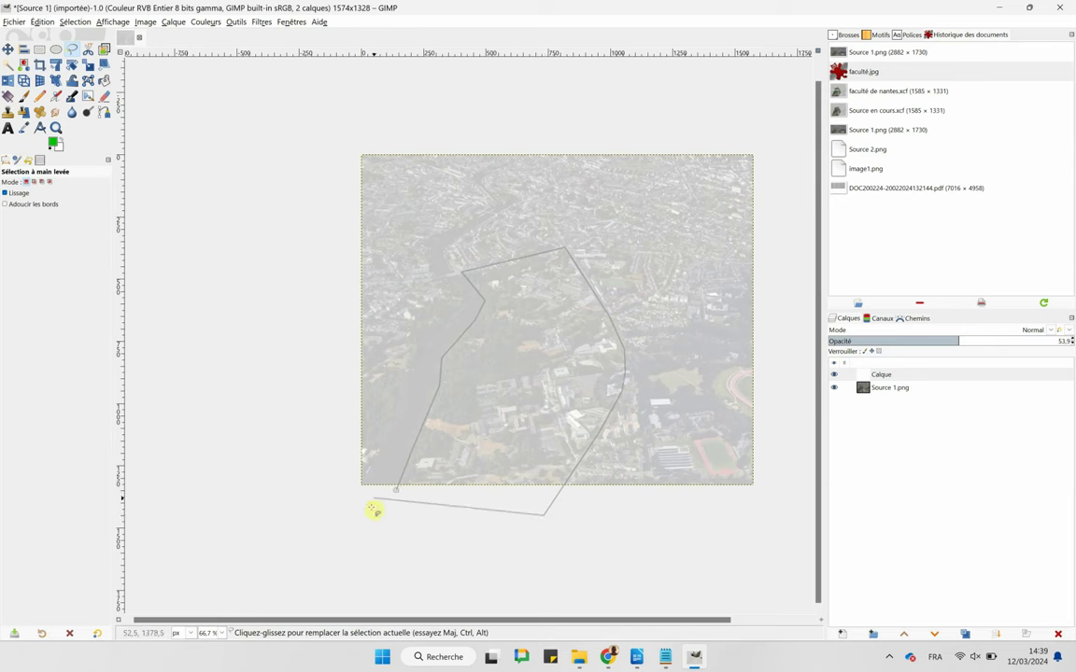
pyautogui.click(430, 504)
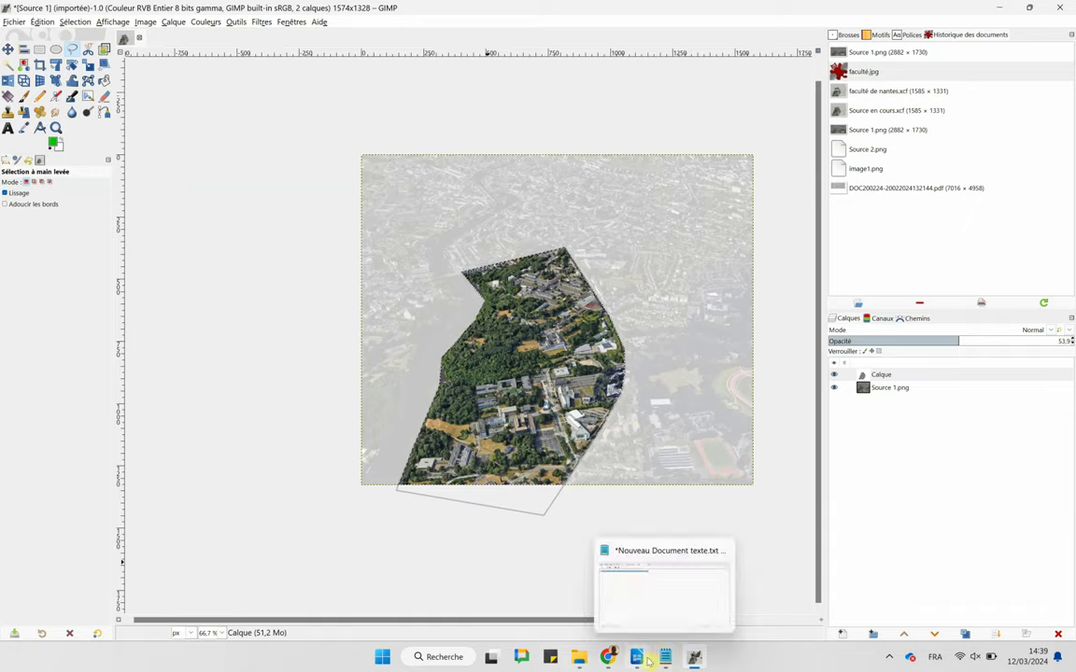
pyautogui.click(574, 542)
pyautogui.scroll(3, 224, 415)
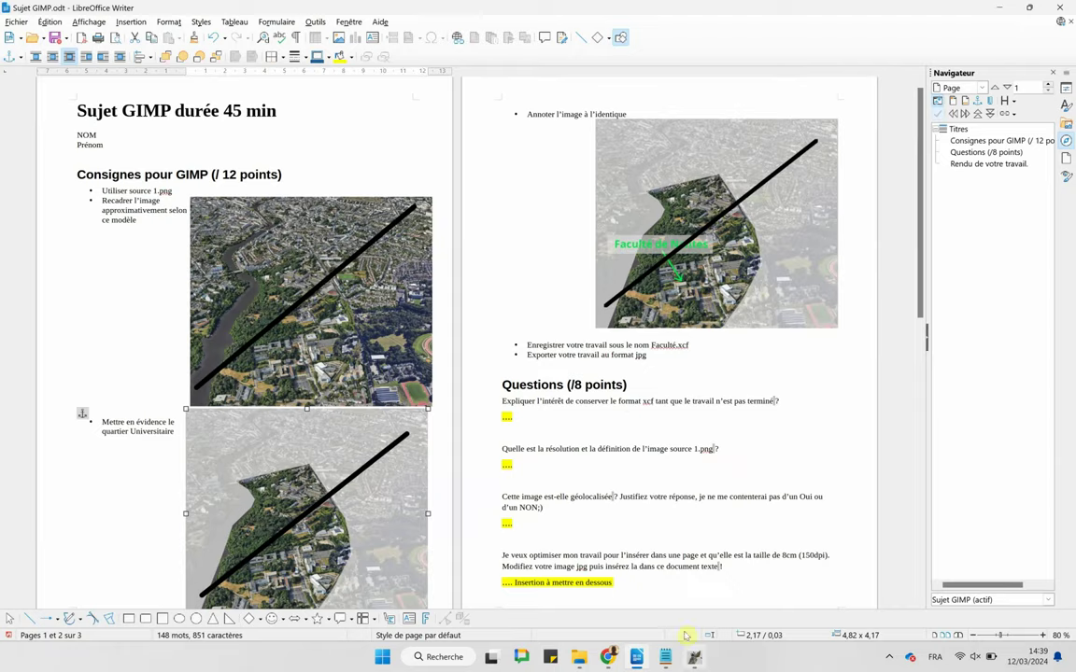
pyautogui.click(692, 660)
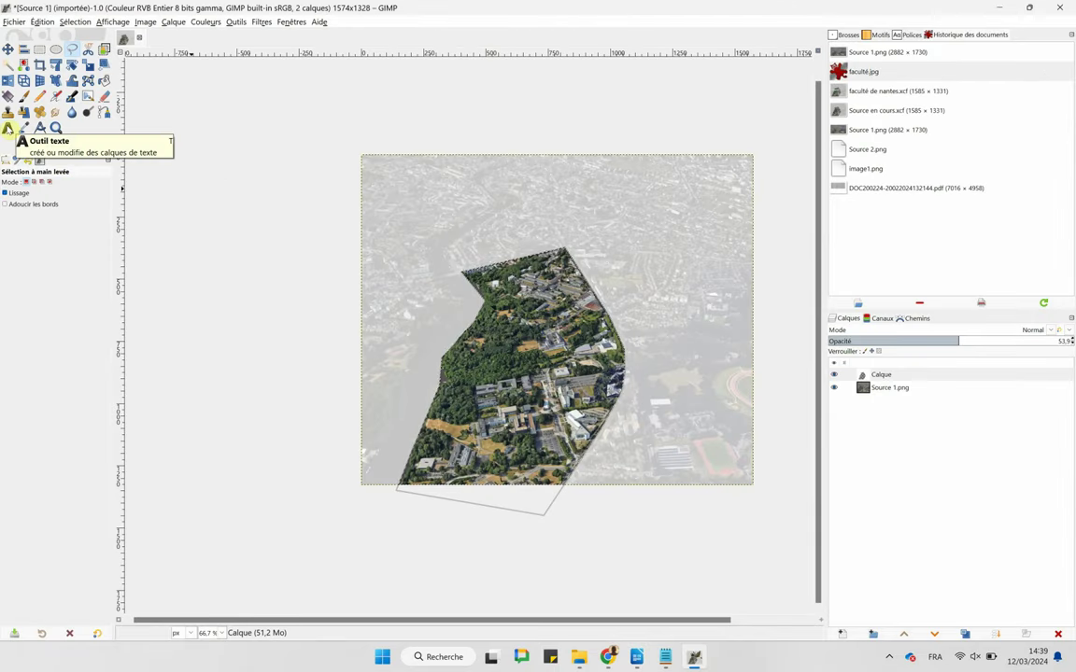
# Write the text 'Faculté de Nantes' over the district and select it.
pyautogui.click(8, 128)
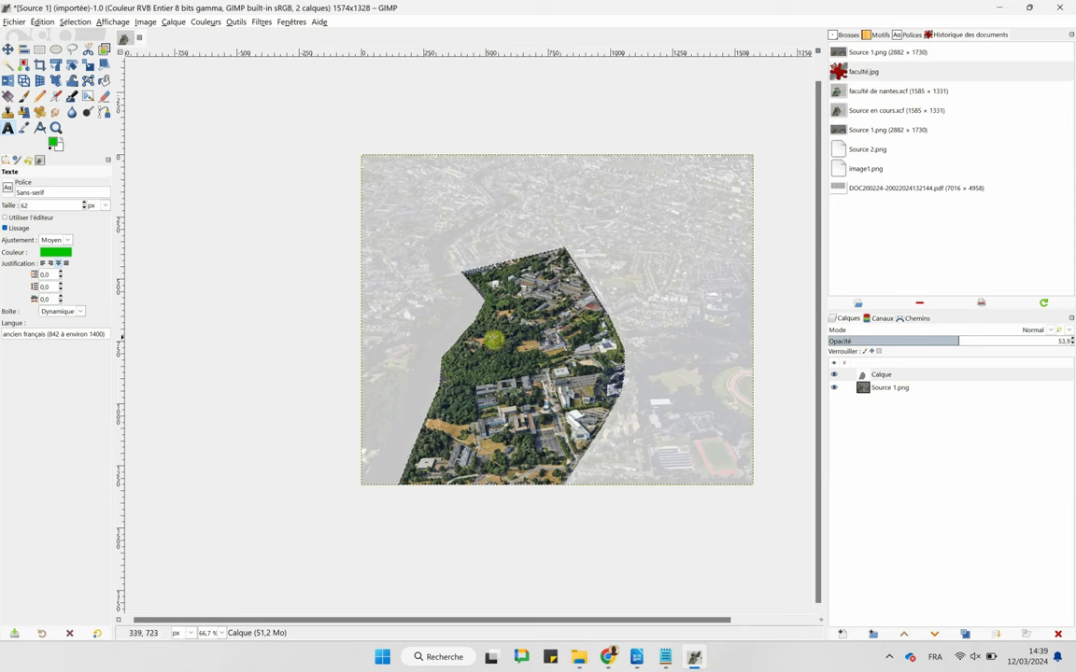
pyautogui.click(412, 320)
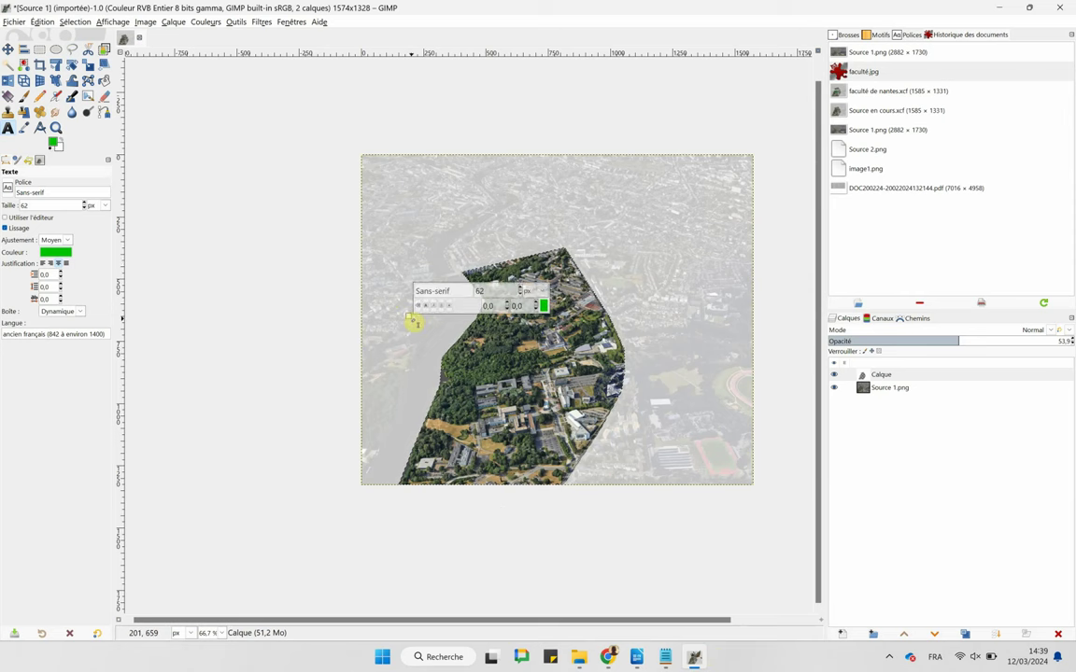
pyautogui.write('fa')
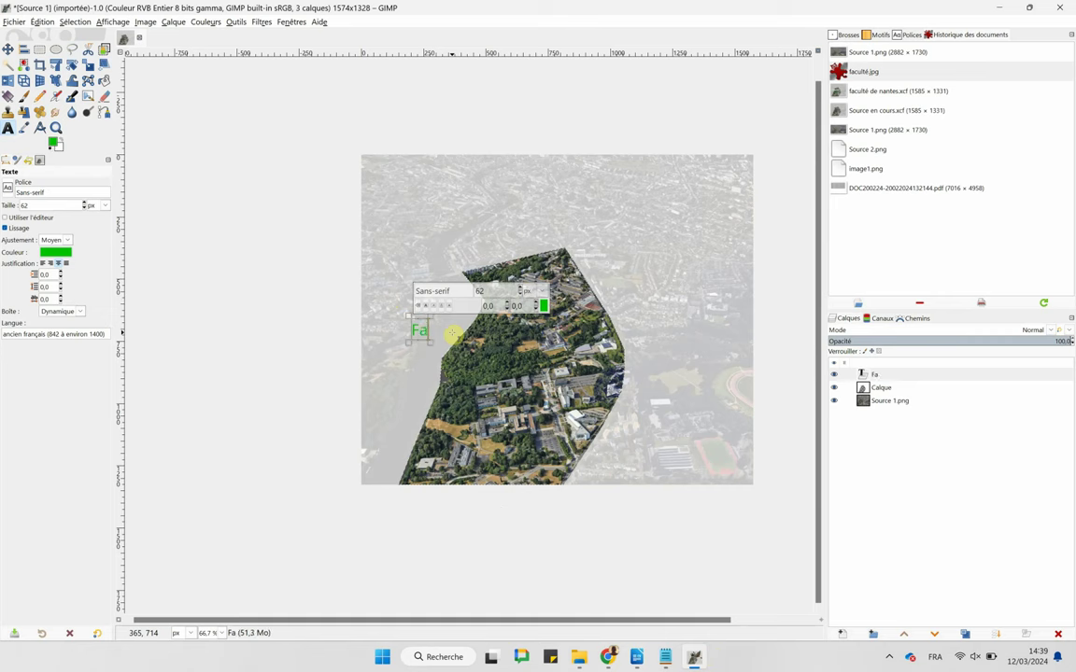
pyautogui.write('culté')
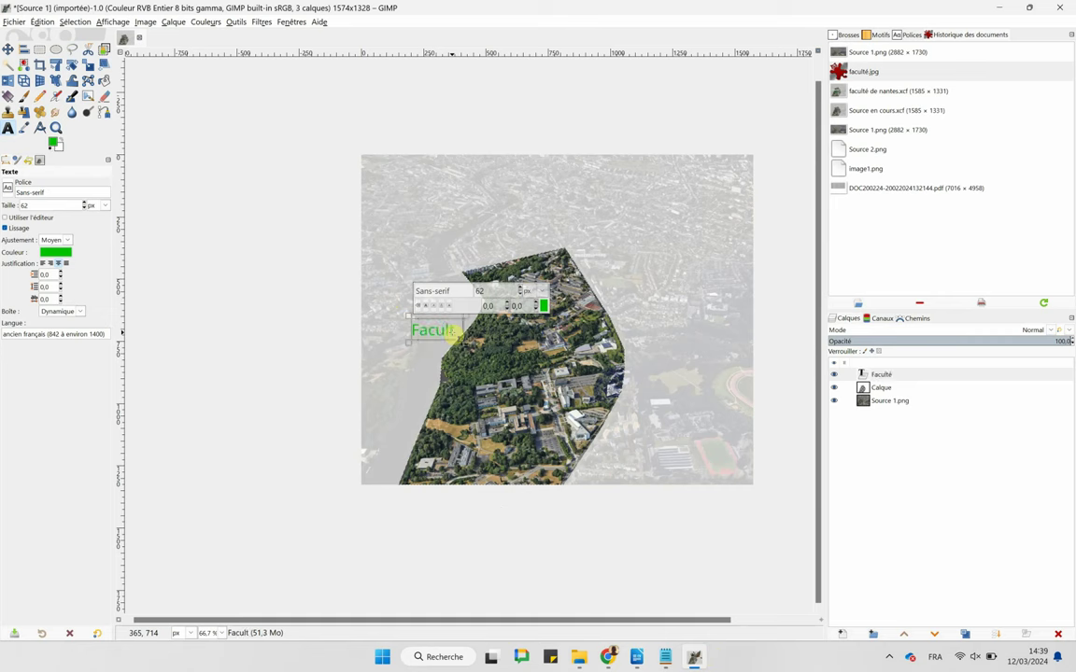
pyautogui.write(' de n')
pyautogui.press('BackSpace')
pyautogui.write('N')
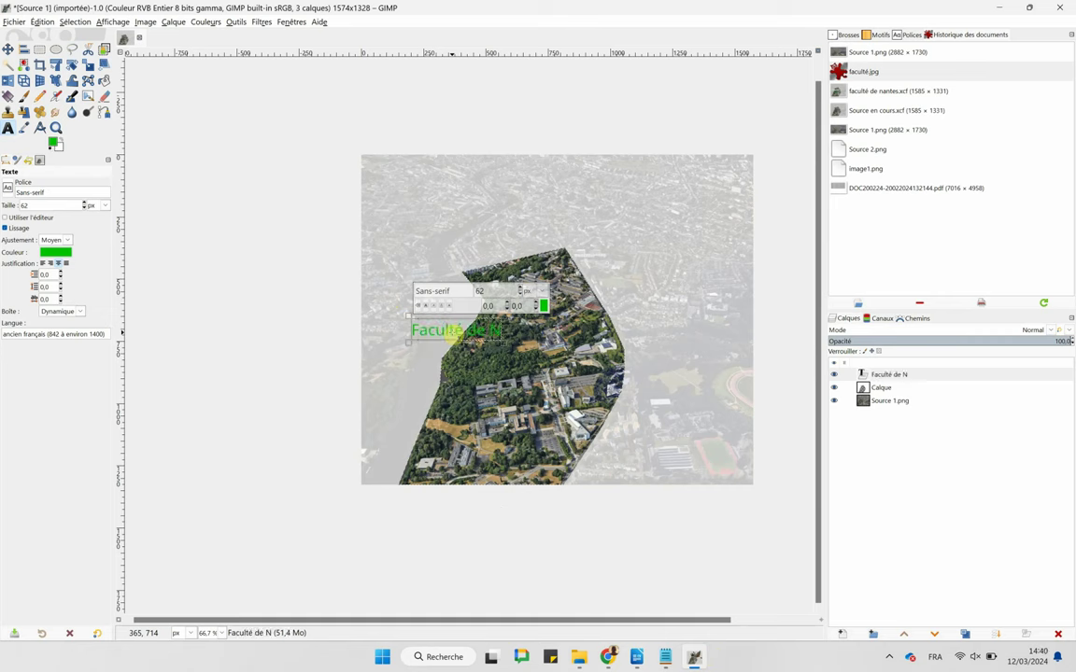
pyautogui.write('antes')
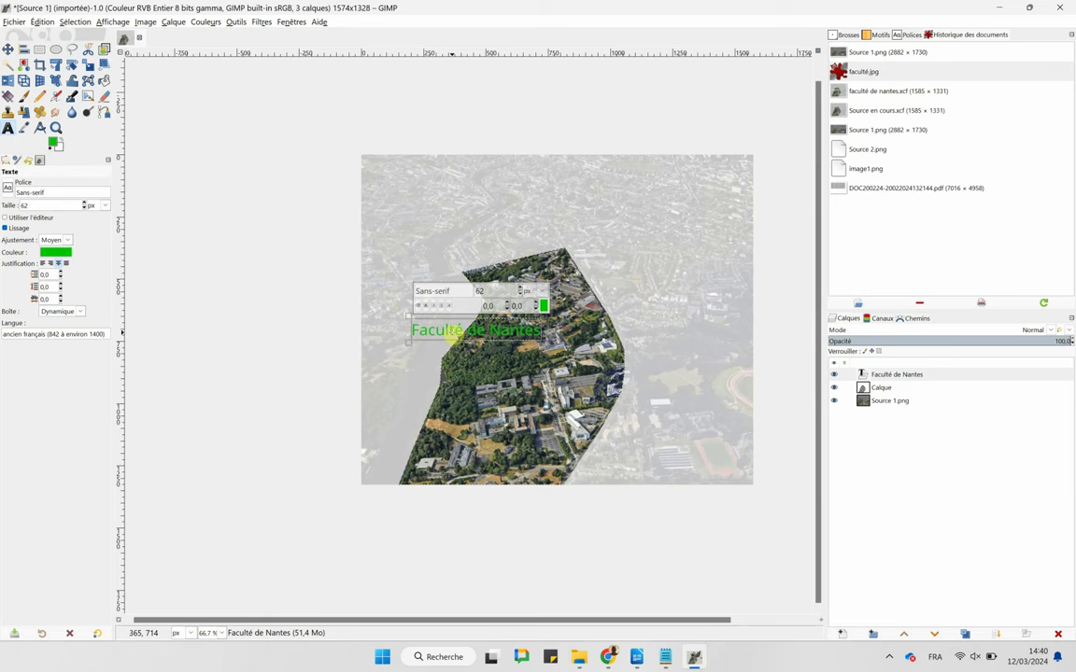
pyautogui.hotkey('ctrl', 'a')
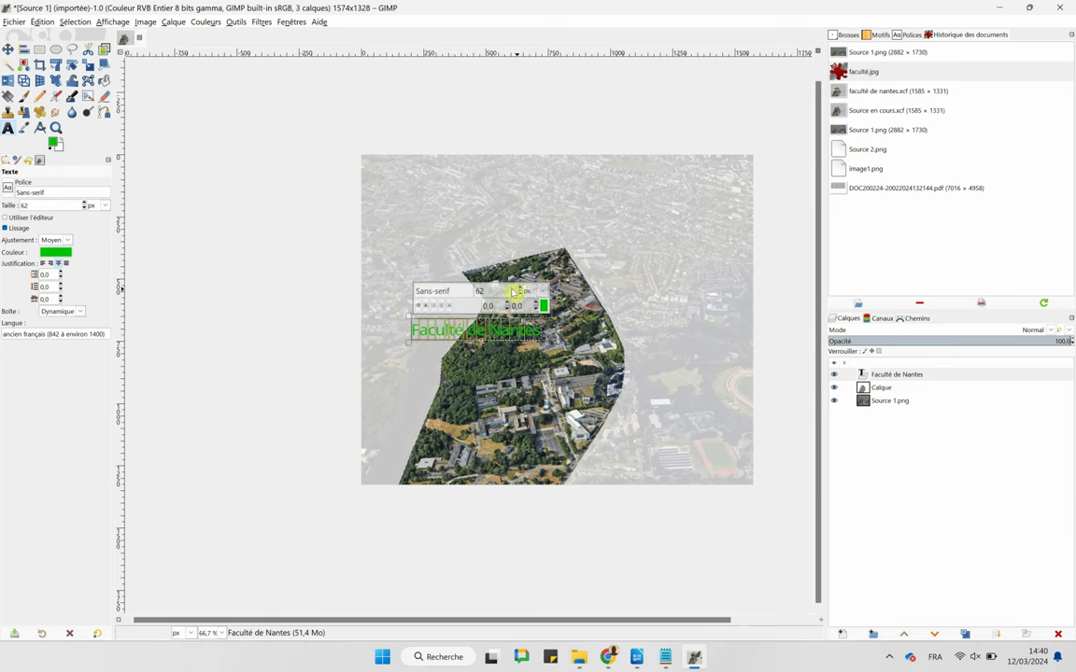
# Make the label bold, size 69, in lighter green 45d045.
pyautogui.scroll(2, 523, 290)
pyautogui.scroll(2, 523, 291)
pyautogui.scroll(3, 523, 291)
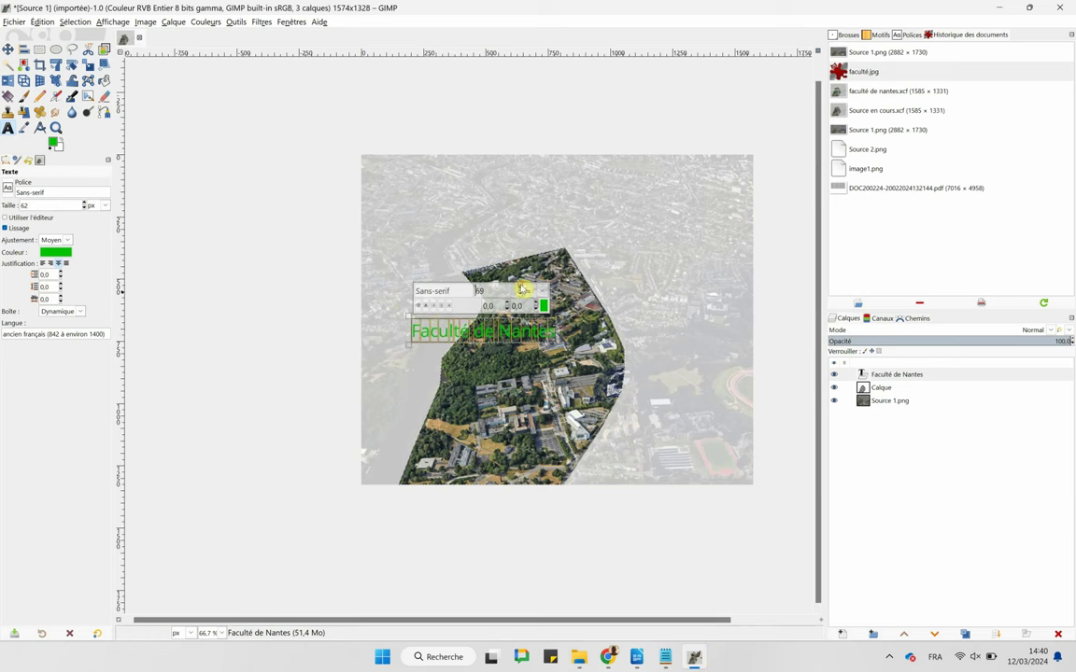
pyautogui.click(426, 305)
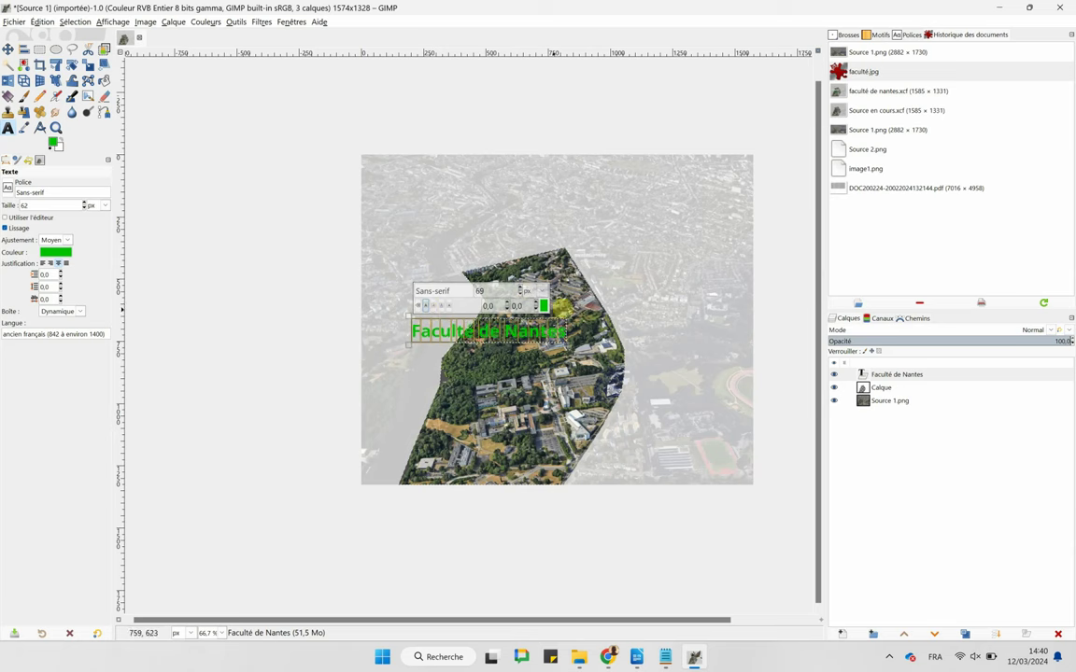
pyautogui.click(543, 305)
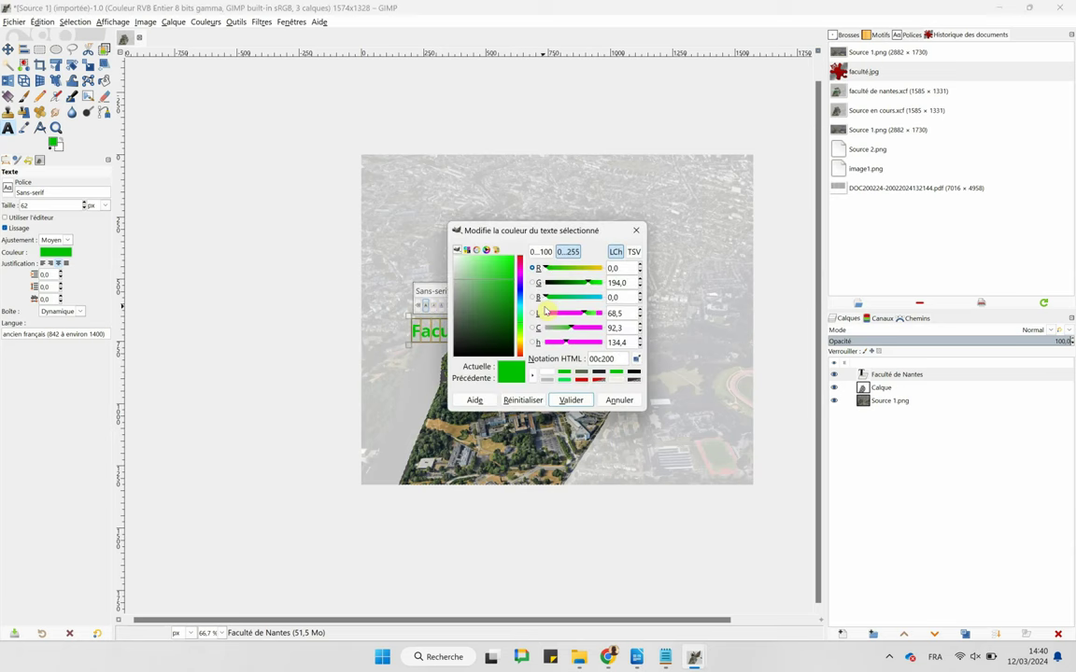
pyautogui.click(505, 270)
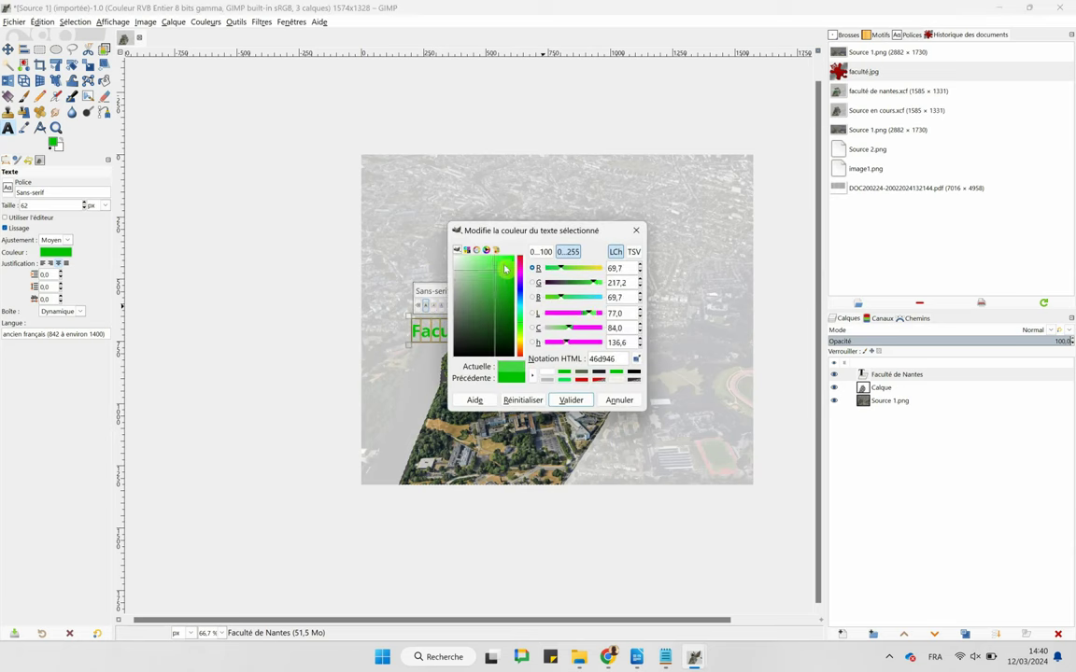
pyautogui.click(569, 399)
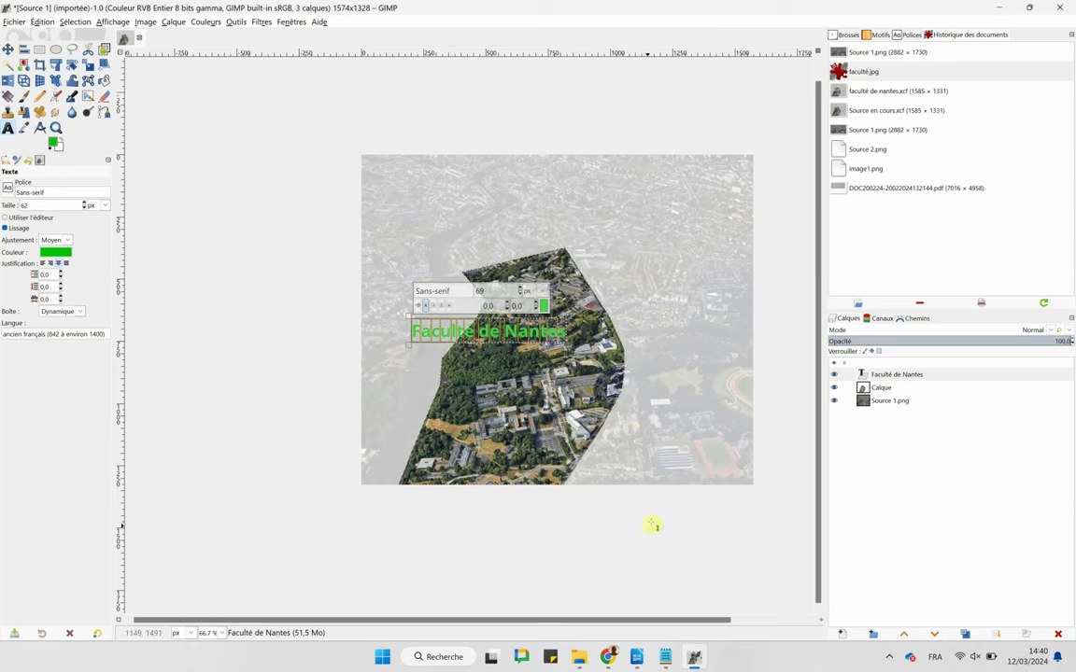
pyautogui.click(926, 375)
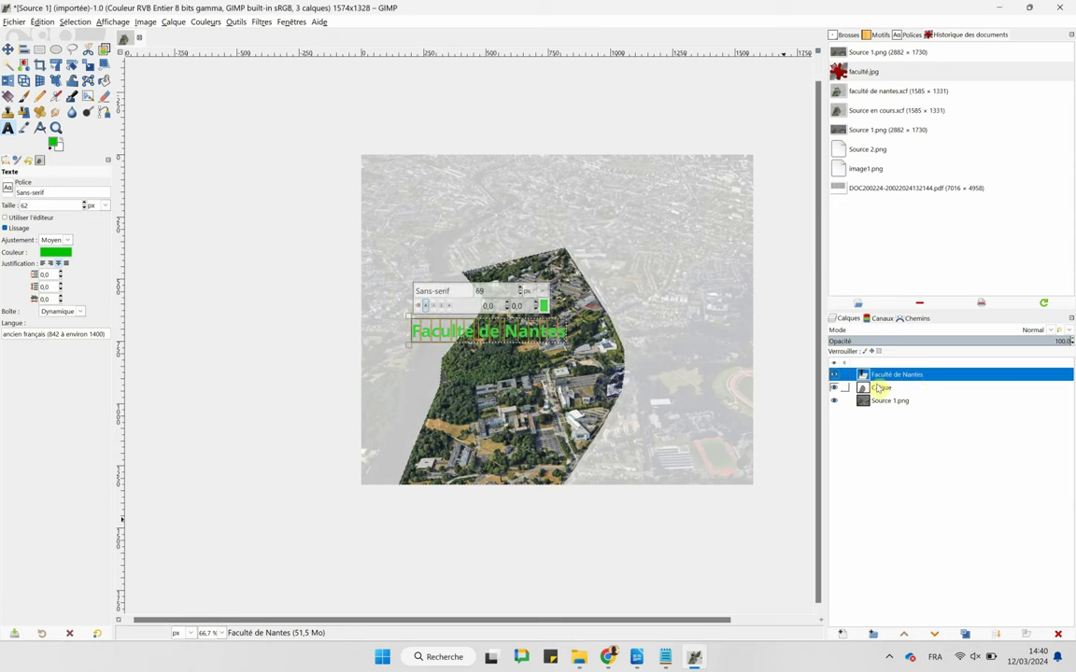
pyautogui.click(887, 400)
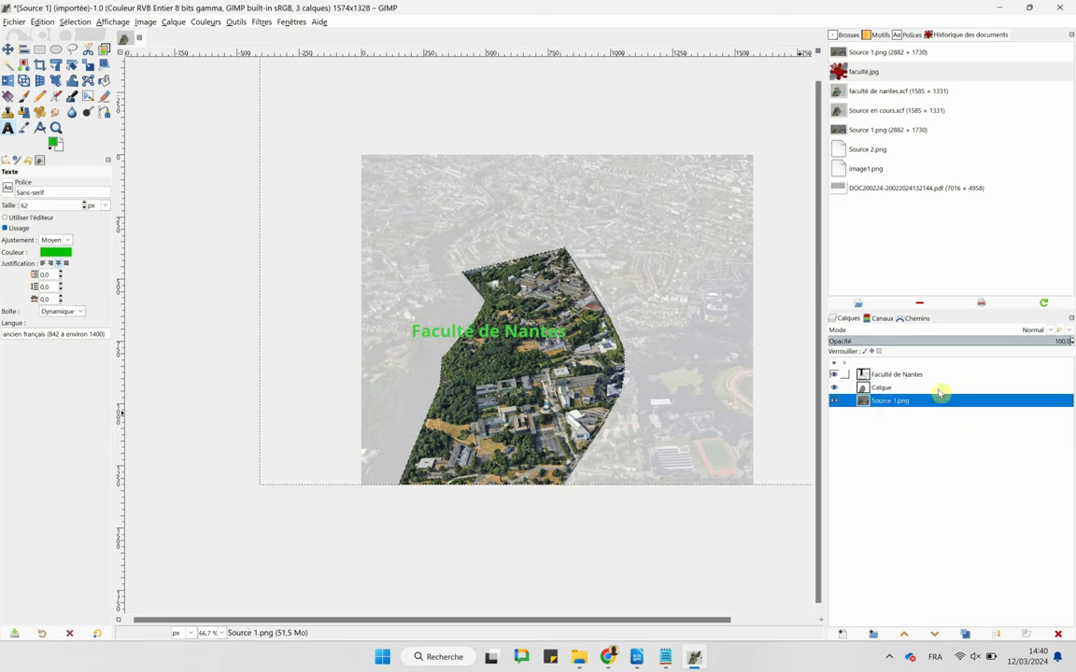
pyautogui.click(930, 375)
# Add a transparent layer, Calque #1, just below the Faculté de Nantes text layer.
pyautogui.rightClick(927, 376)
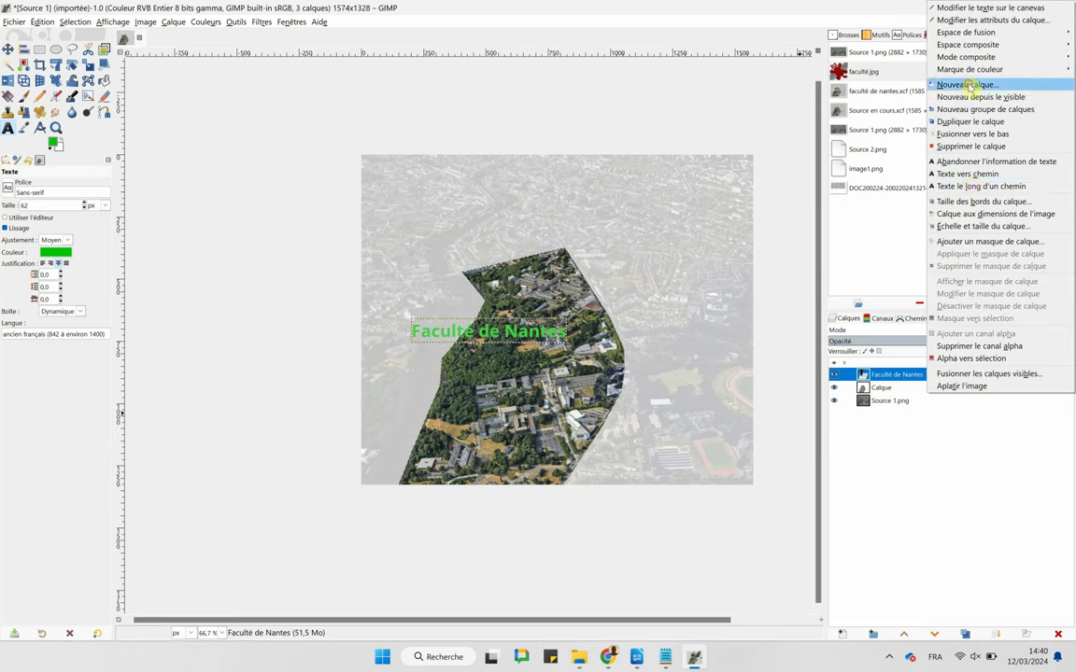
pyautogui.click(970, 85)
pyautogui.click(818, 224)
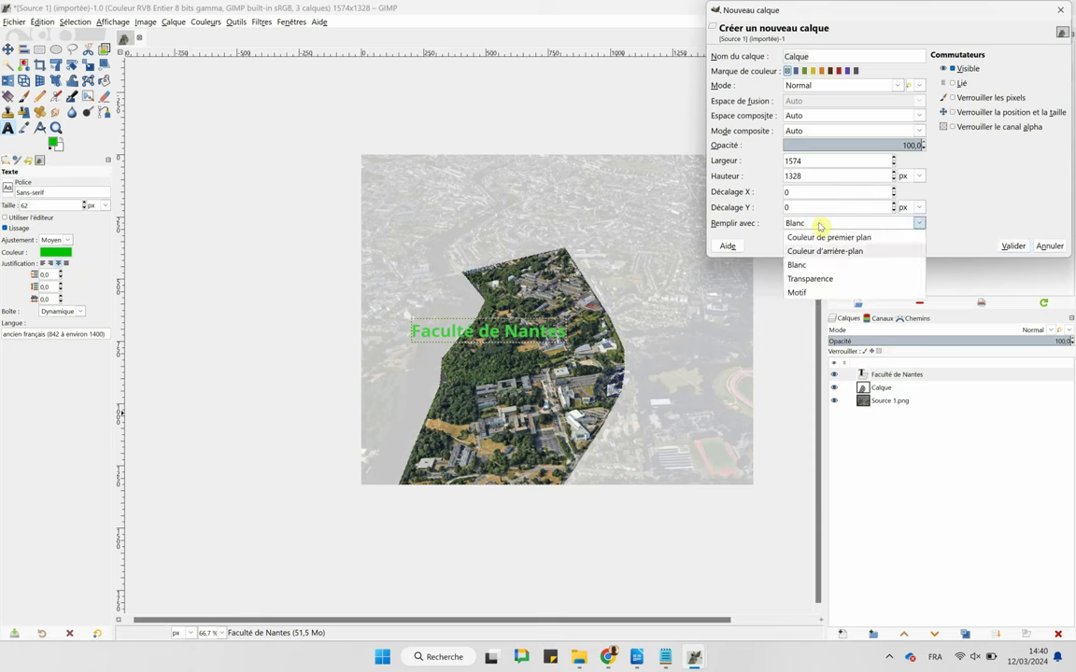
pyautogui.click(812, 278)
pyautogui.click(1001, 247)
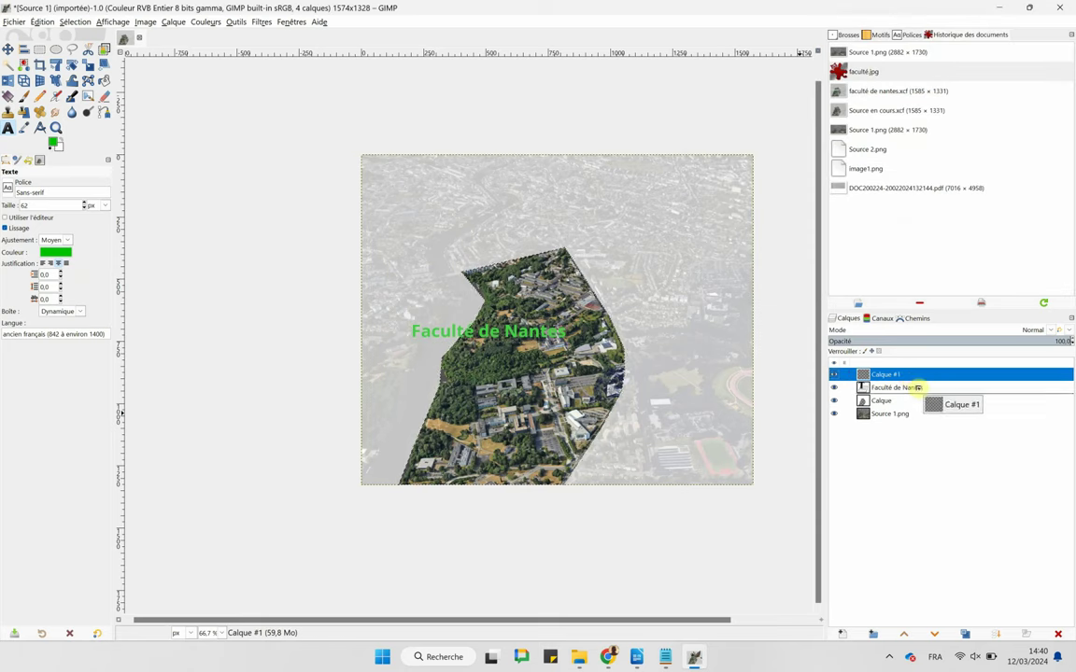
pyautogui.moveTo(912, 377); pyautogui.dragTo(920, 397)
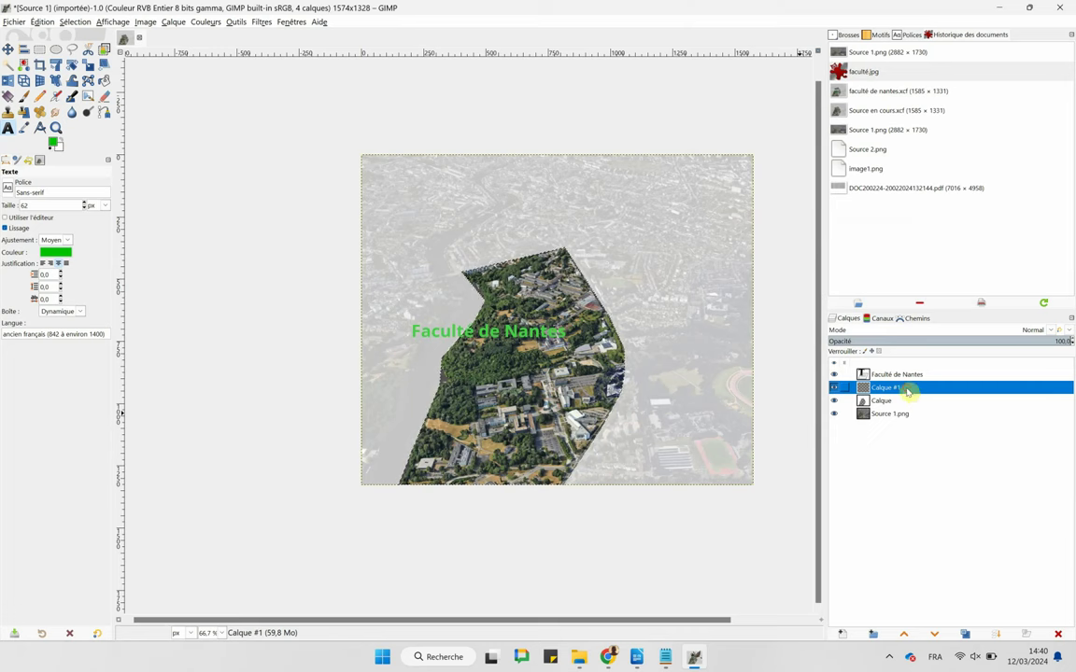
pyautogui.click(41, 98)
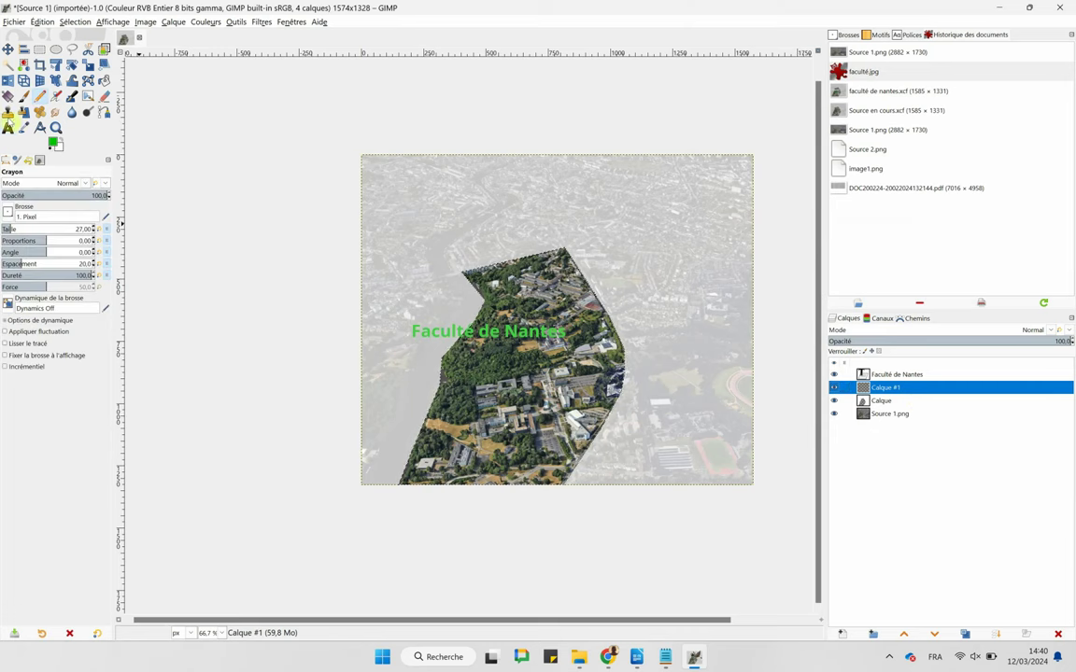
# Try sampling a foreground colour, cancelling an accidental orange pick.
pyautogui.click(24, 129)
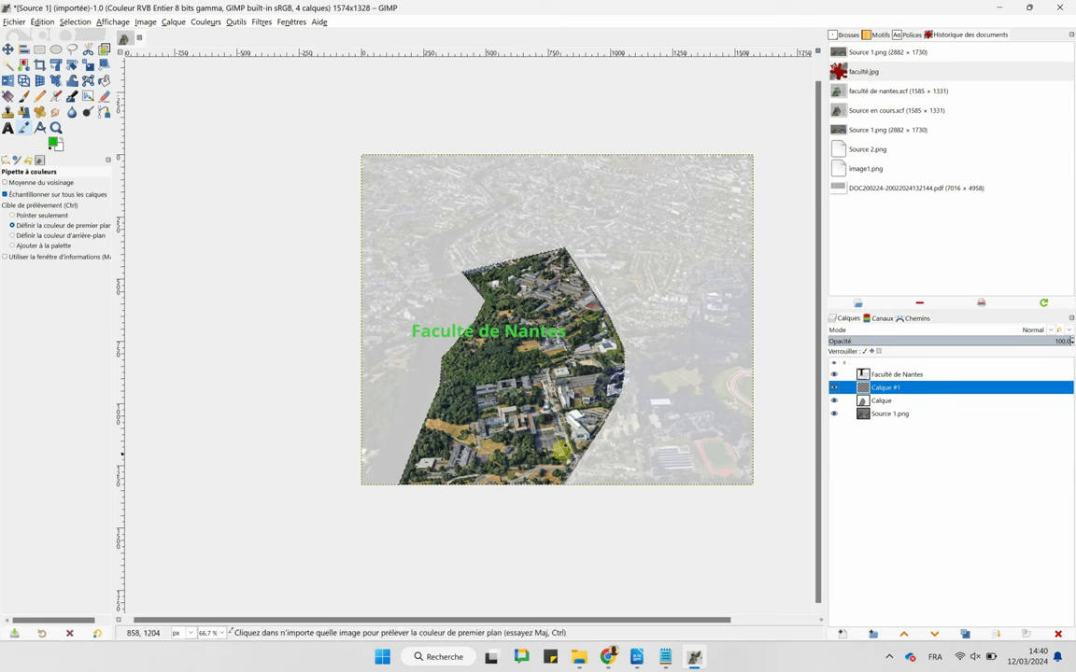
pyautogui.click(54, 144)
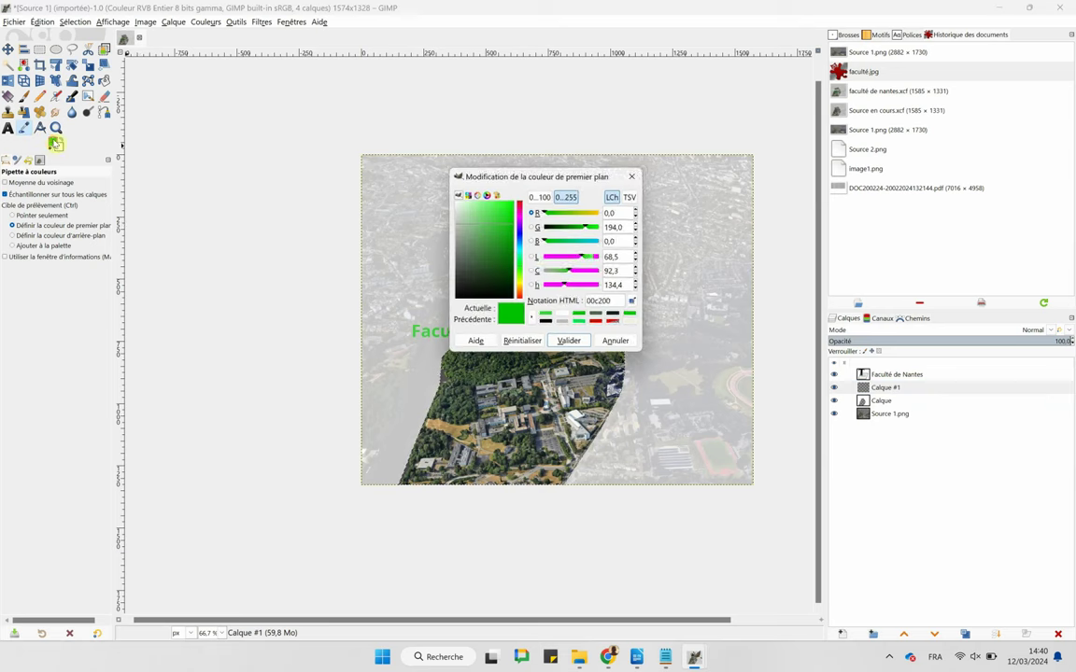
pyautogui.click(635, 173)
pyautogui.click(40, 97)
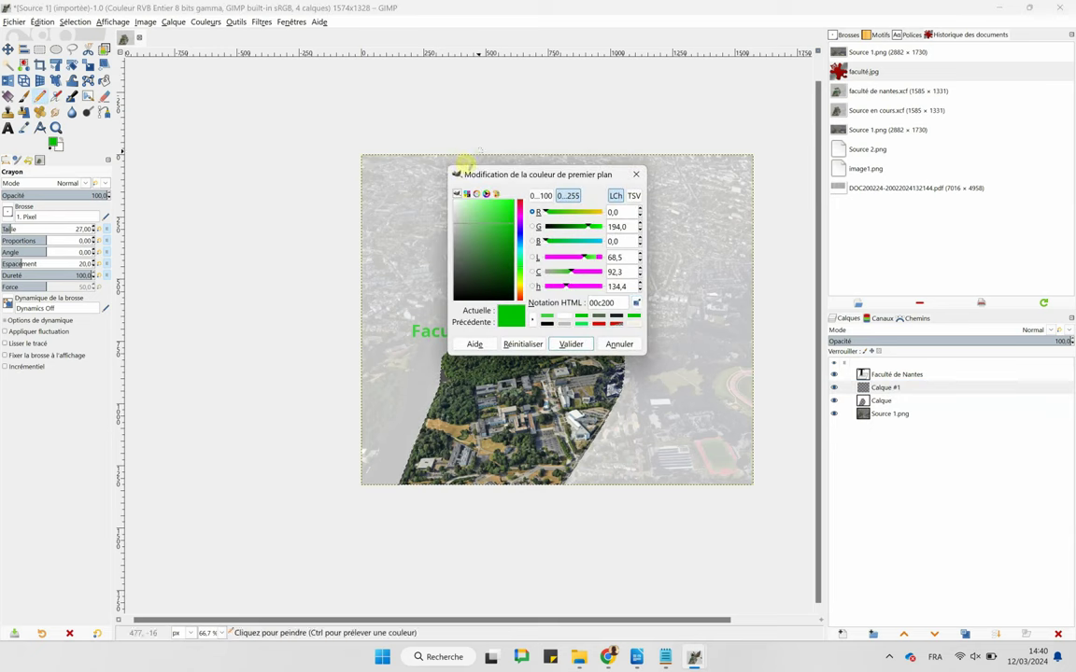
pyautogui.click(637, 302)
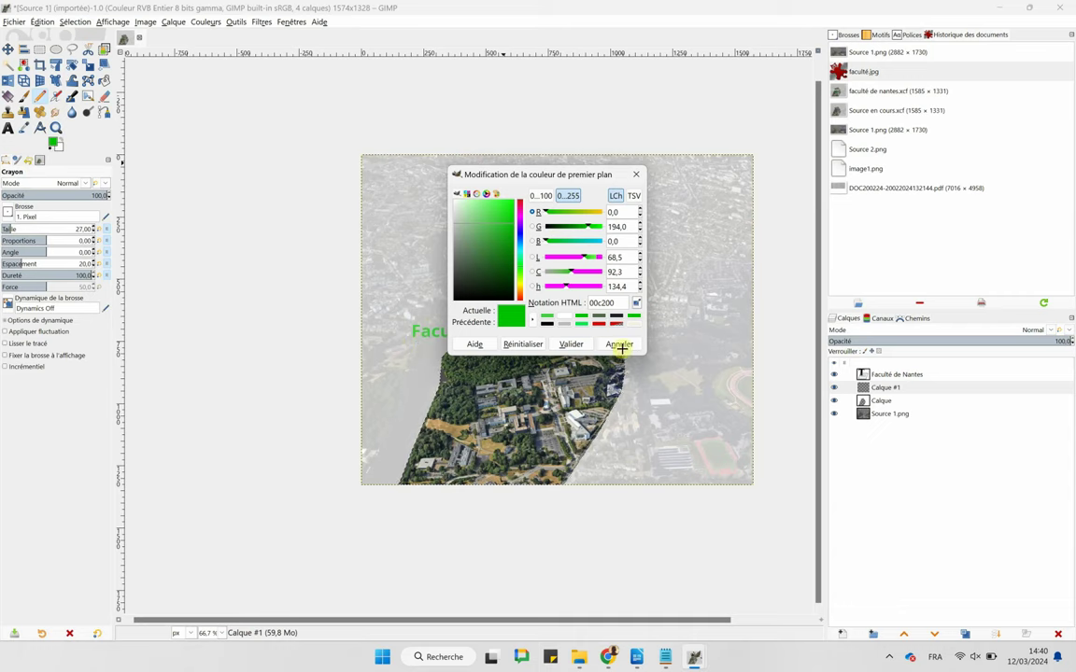
pyautogui.click(583, 353)
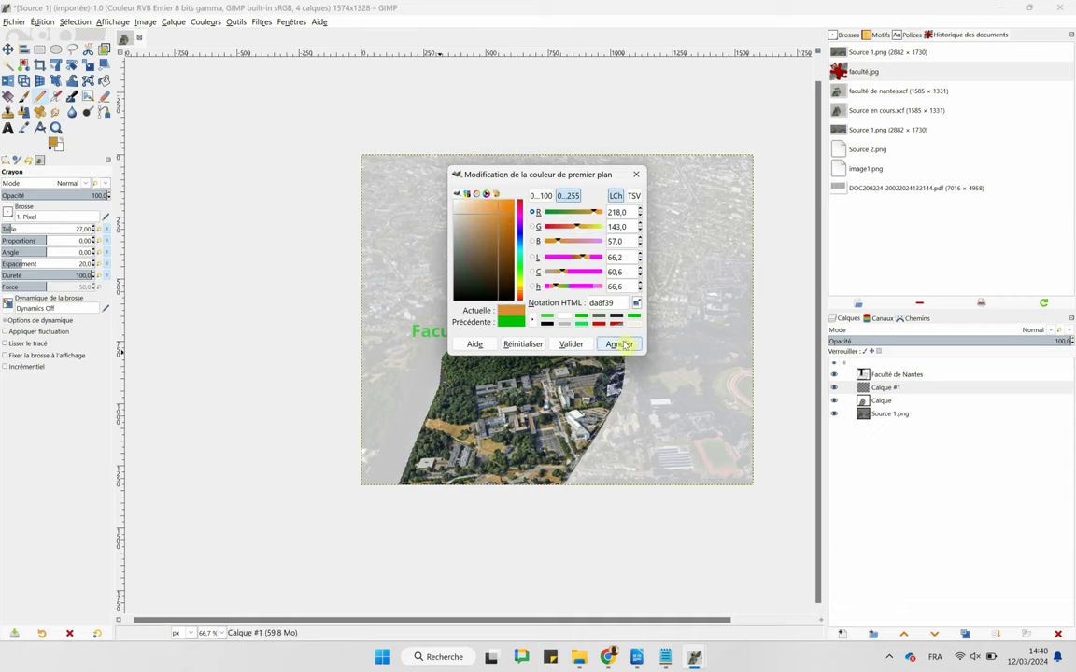
pyautogui.click(619, 343)
pyautogui.keyDown('ctrl'); pyautogui.scroll(4, 414, 338); pyautogui.keyUp('ctrl')
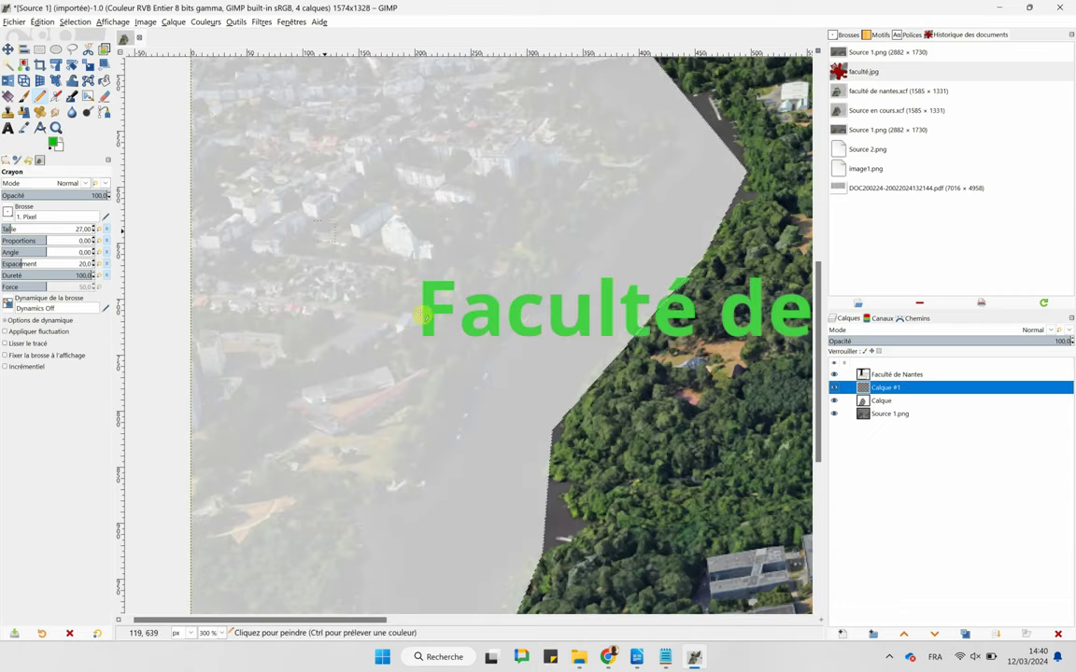
# Set the foreground colour to the Faculté text's green 45d045 with the eyedropper.
pyautogui.click(53, 142)
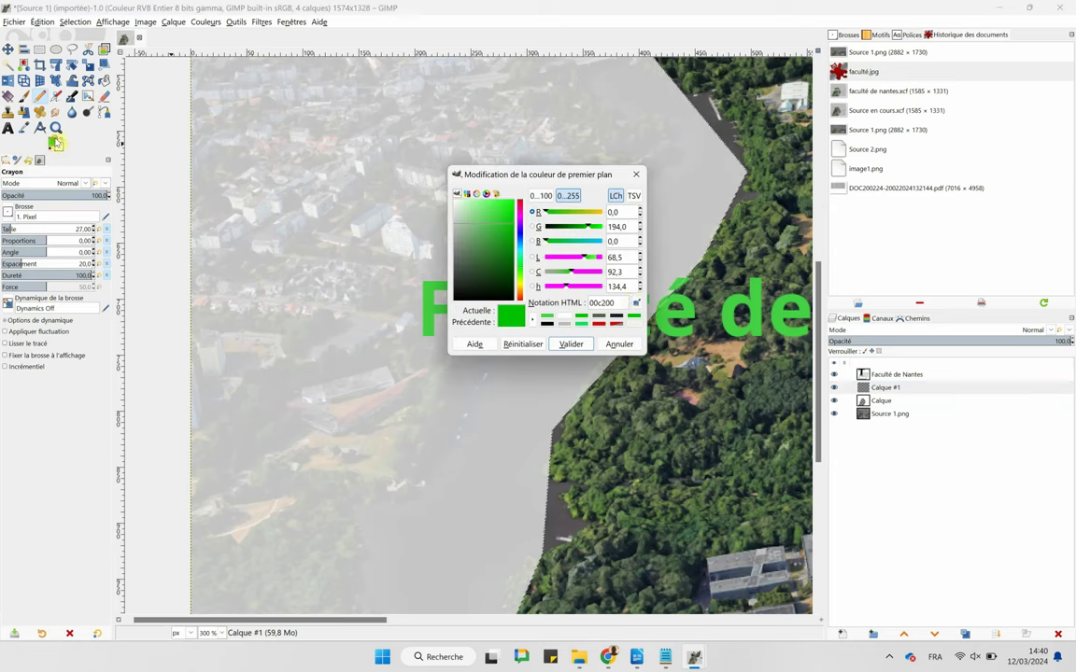
pyautogui.click(637, 302)
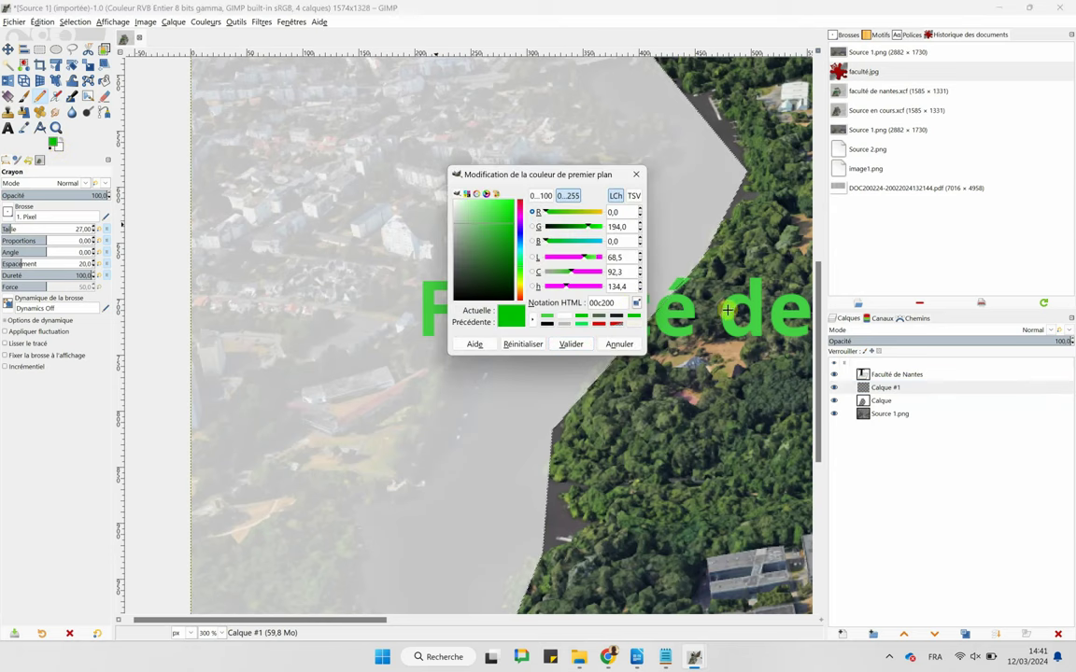
pyautogui.click(656, 278)
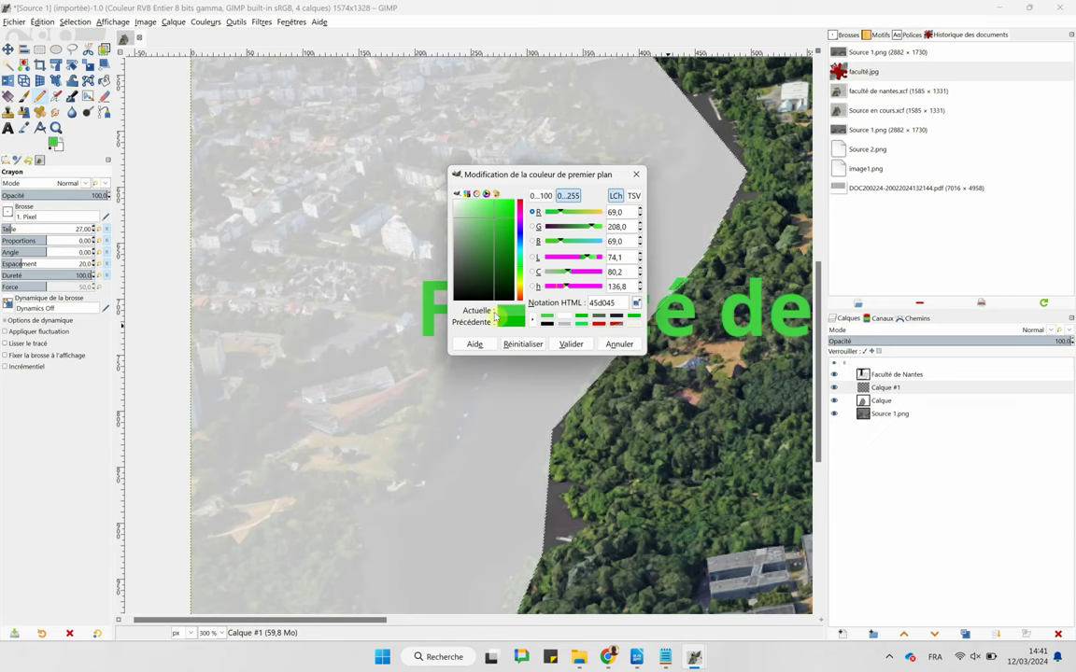
pyautogui.click(571, 344)
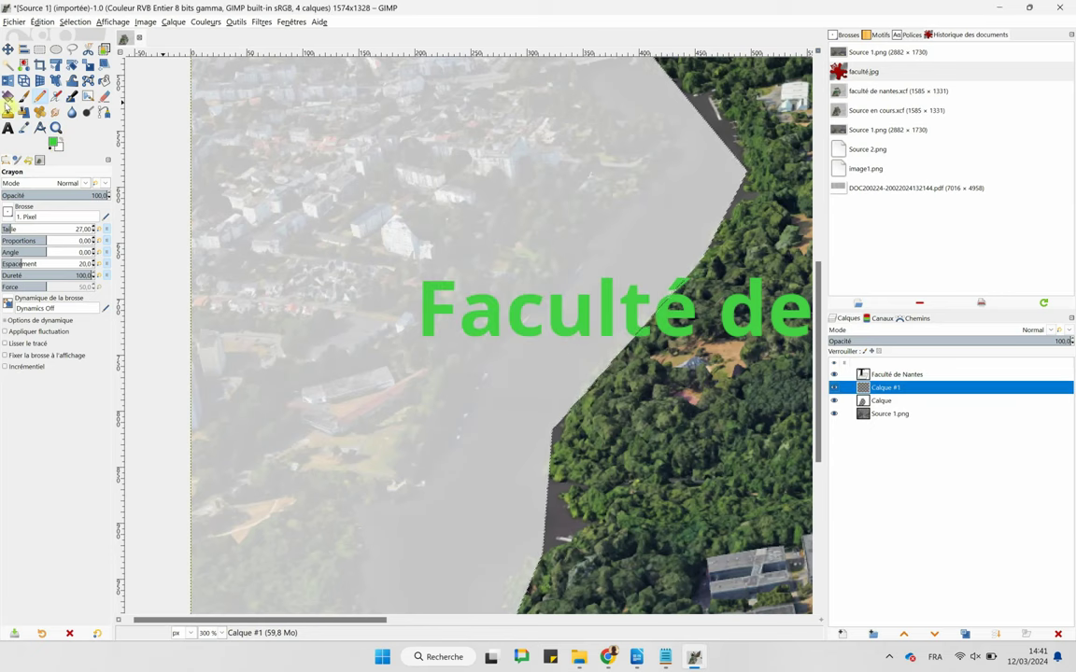
pyautogui.scroll(-2, 369, 323)
pyautogui.scroll(-2, 368, 322)
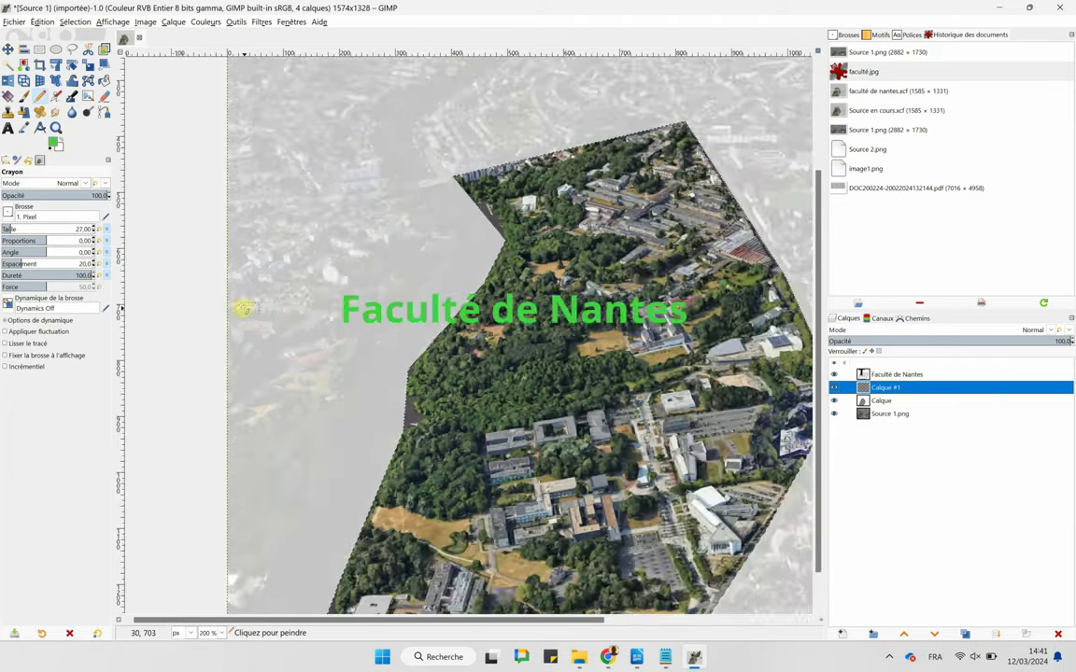
pyautogui.scroll(-2, 240, 306)
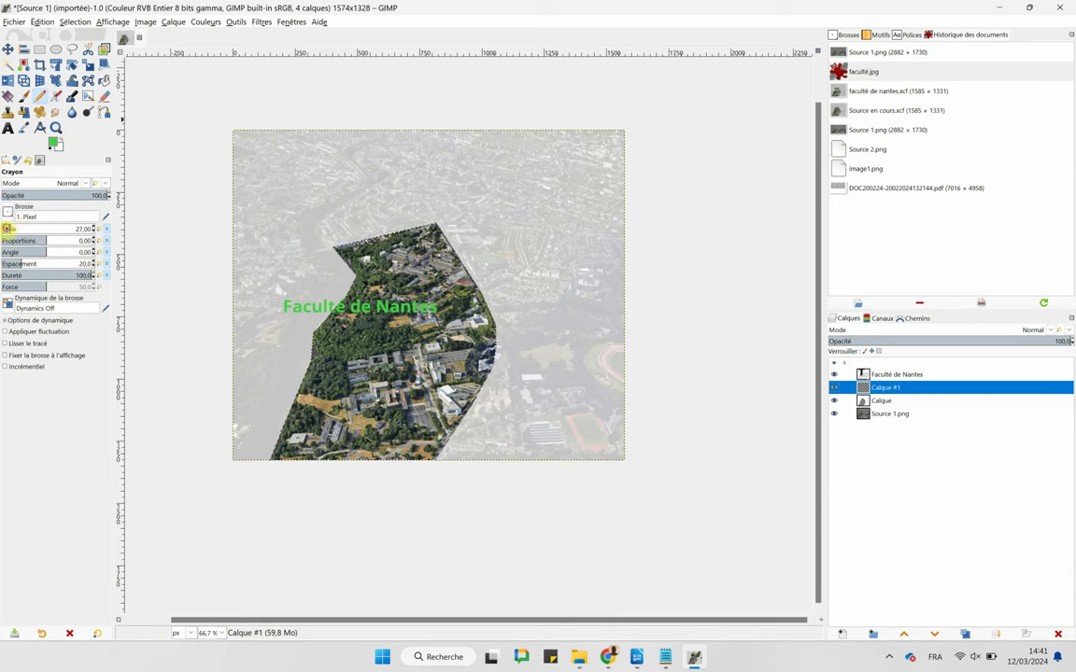
# Draw a size-12 green pencil arrow from the label down into the campus.
pyautogui.click(7, 229)
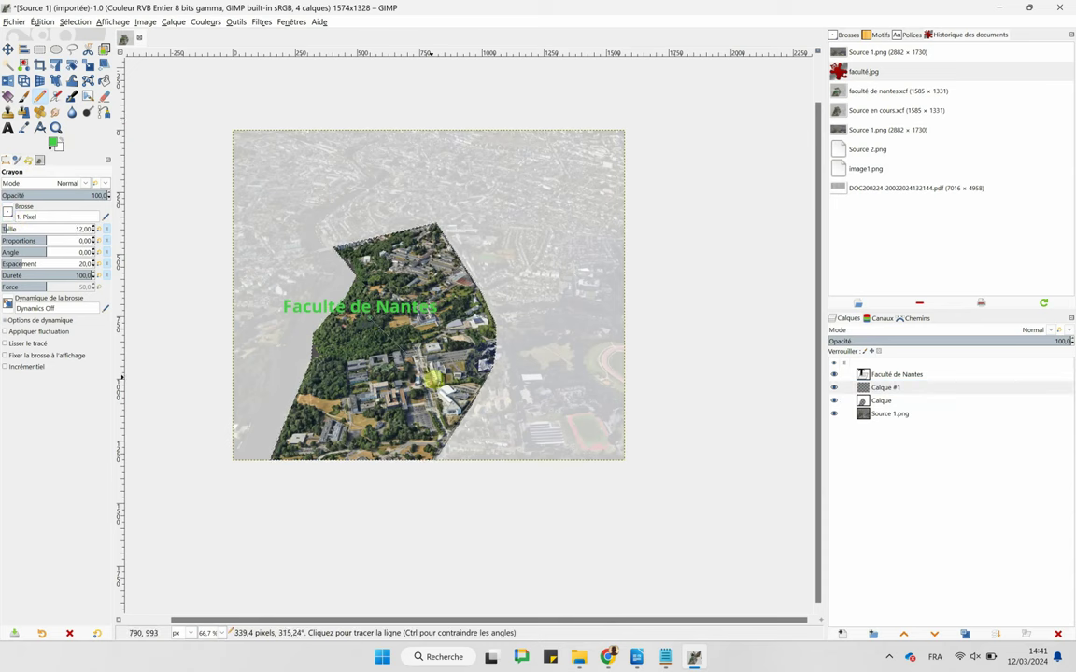
pyautogui.keyDown('shift'); pyautogui.click(398, 368); pyautogui.keyUp('shift')
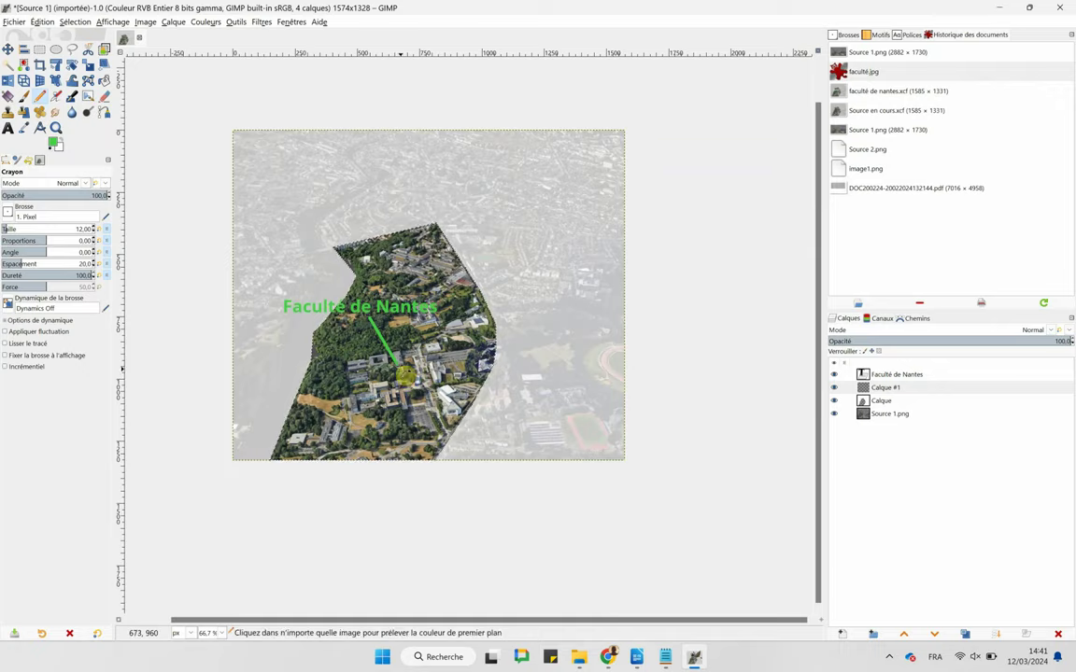
pyautogui.scroll(5, 398, 368)
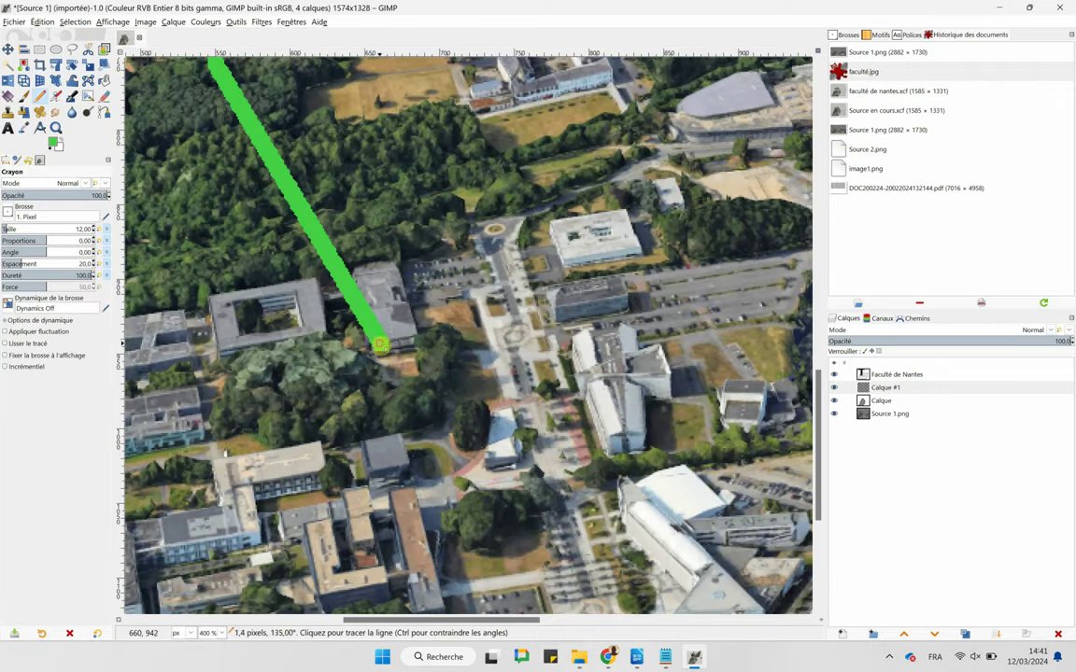
pyautogui.keyDown('shift'); pyautogui.click(397, 226); pyautogui.keyUp('shift')
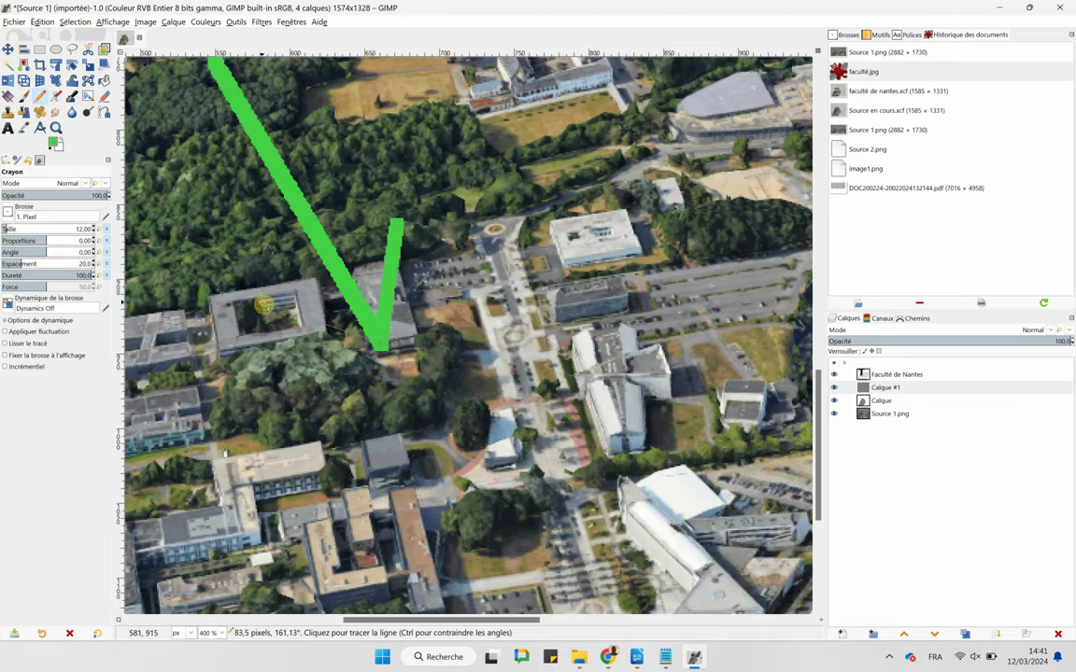
pyautogui.scroll(-2, 265, 305)
pyautogui.scroll(-2, 432, 404)
pyautogui.scroll(-1, 433, 404)
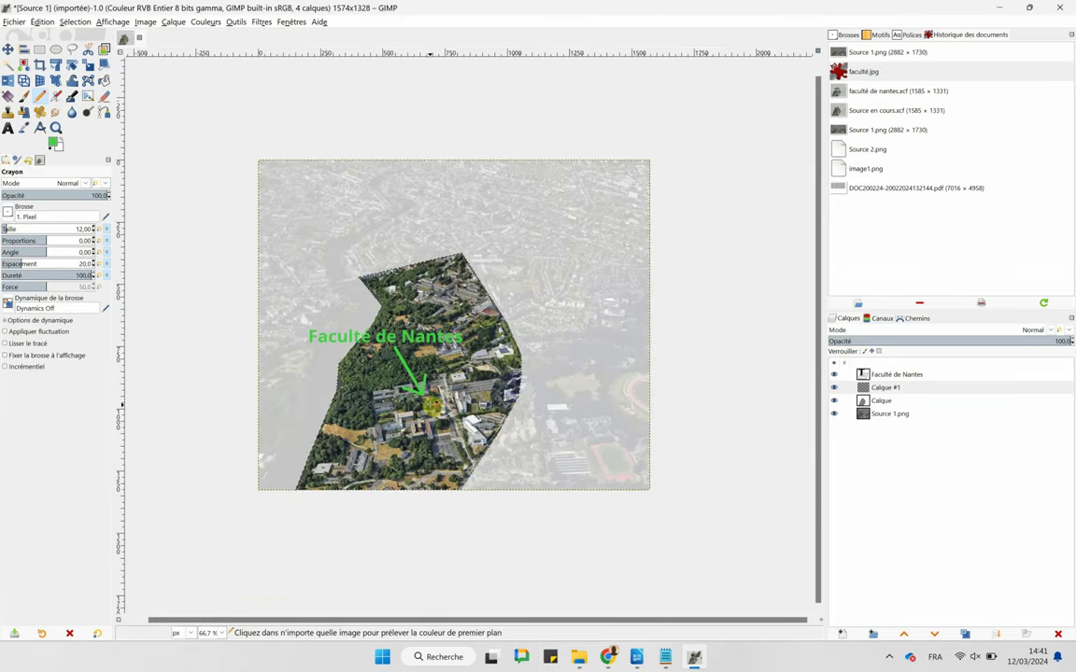
# In the Writer exam sheet, select the instruction about exporting to jpg.
pyautogui.click(637, 660)
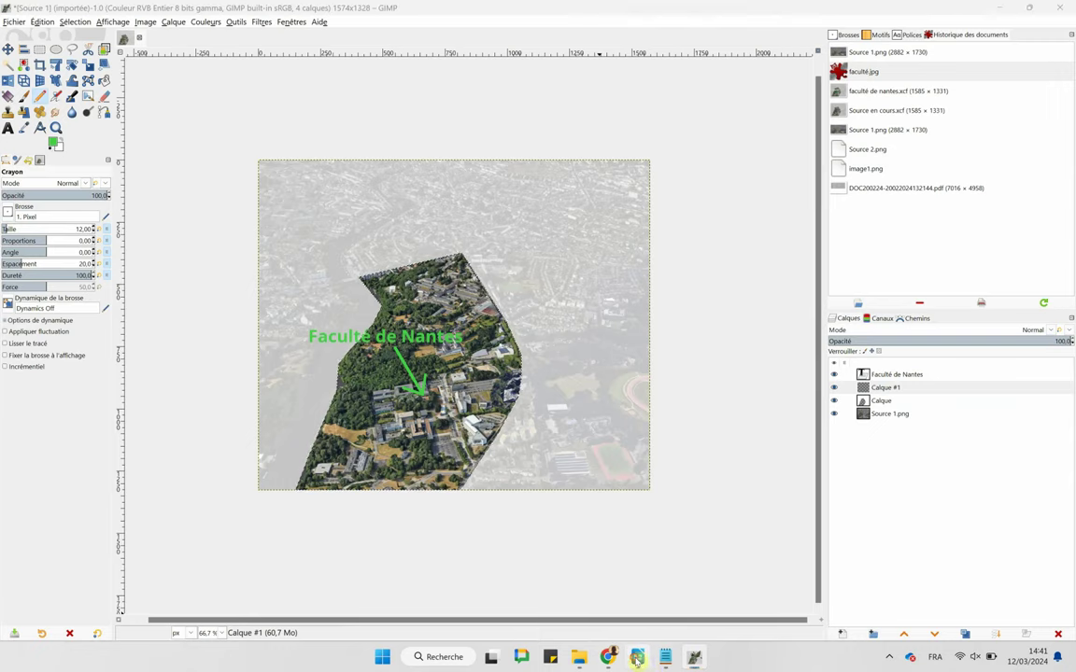
pyautogui.moveTo(695, 657)
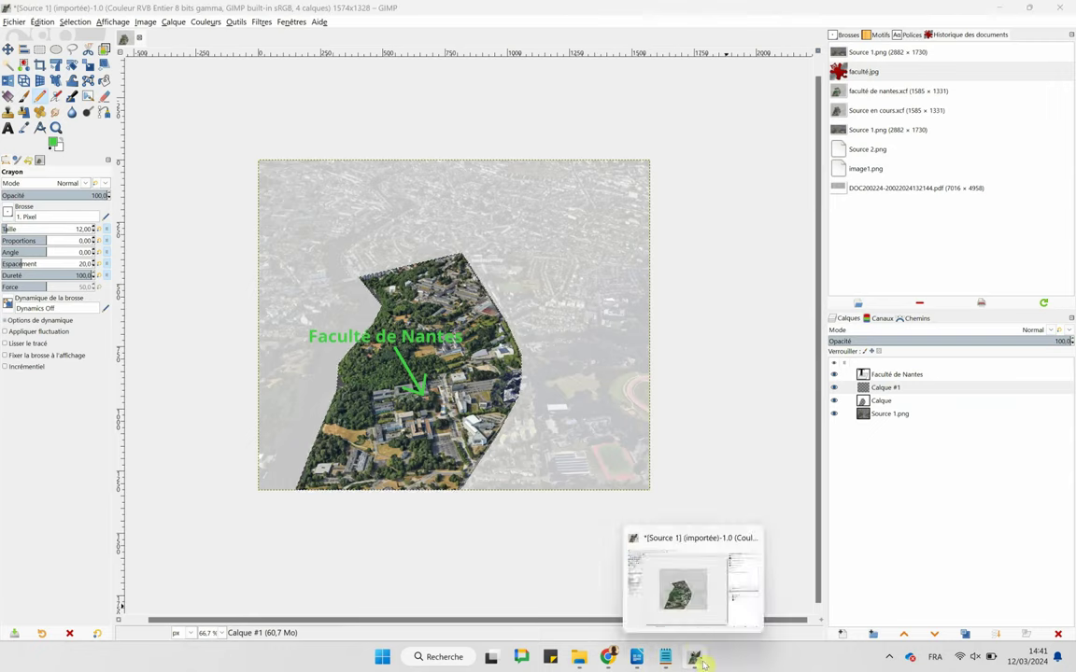
pyautogui.click(635, 659)
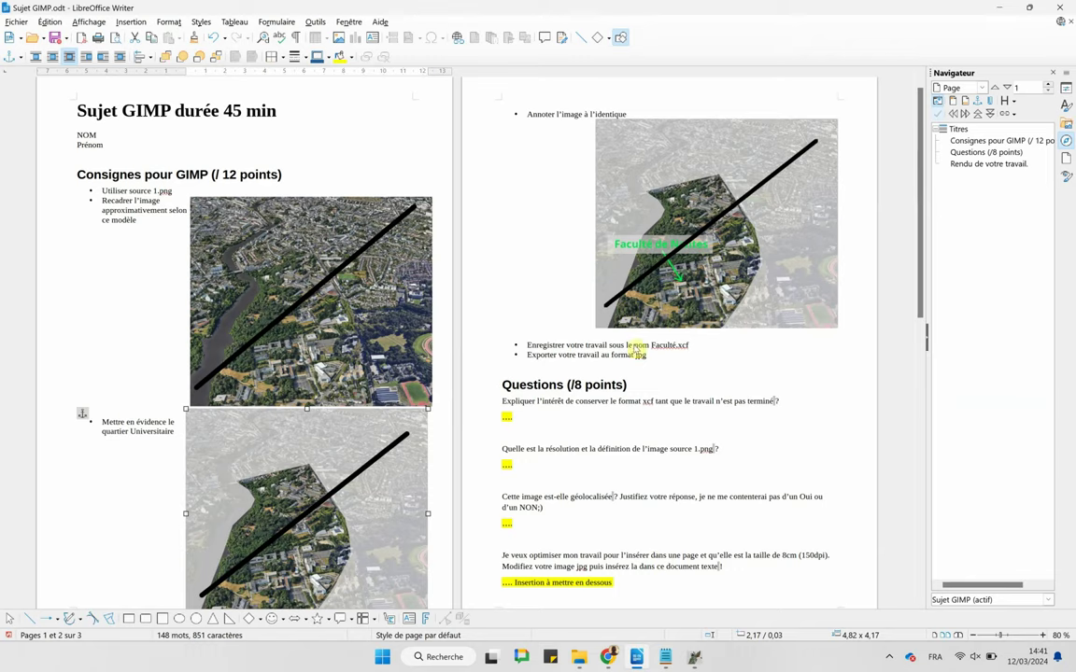
pyautogui.moveTo(599, 355); pyautogui.dragTo(658, 355)
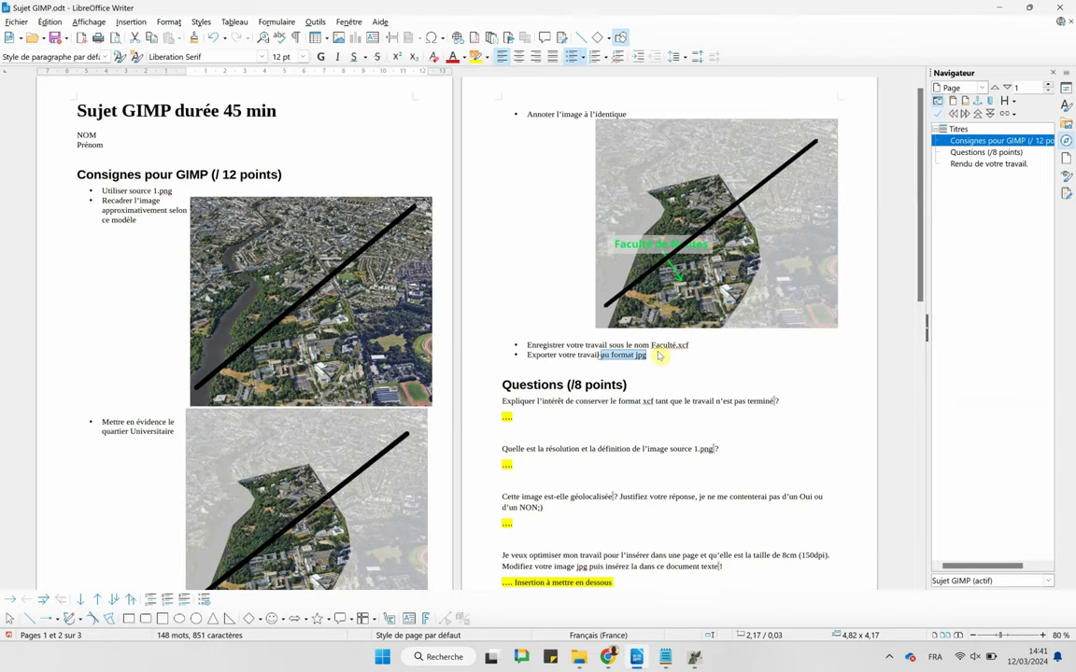
# Save the annotated GIMP image over the existing faculté.xcf in Downloads.
pyautogui.moveTo(694, 658)
pyautogui.click(631, 593)
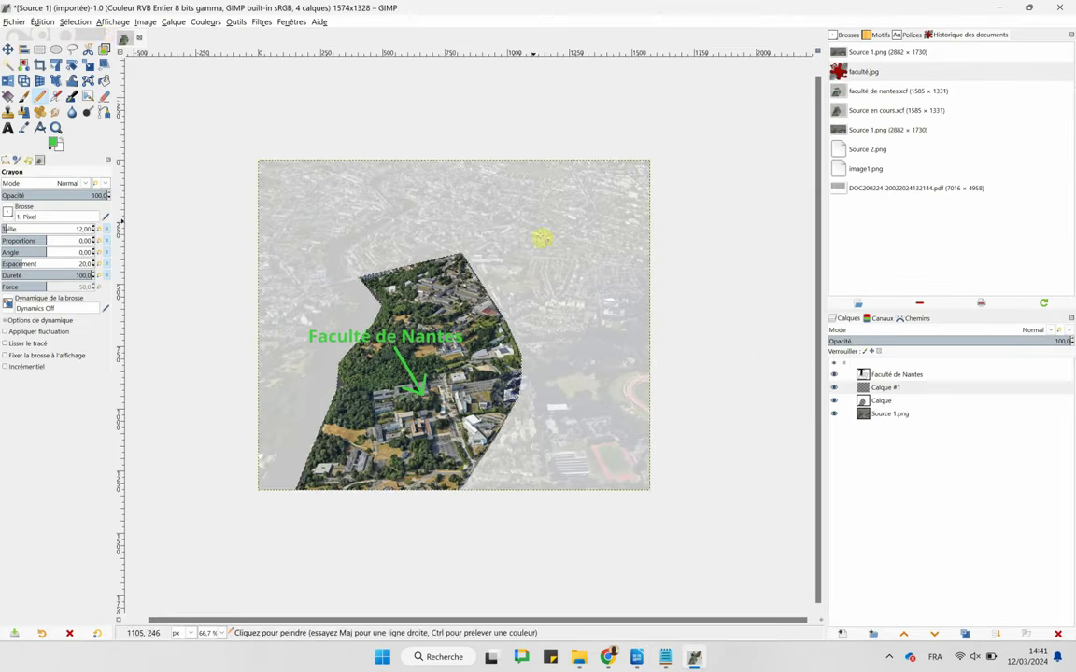
pyautogui.click(14, 21)
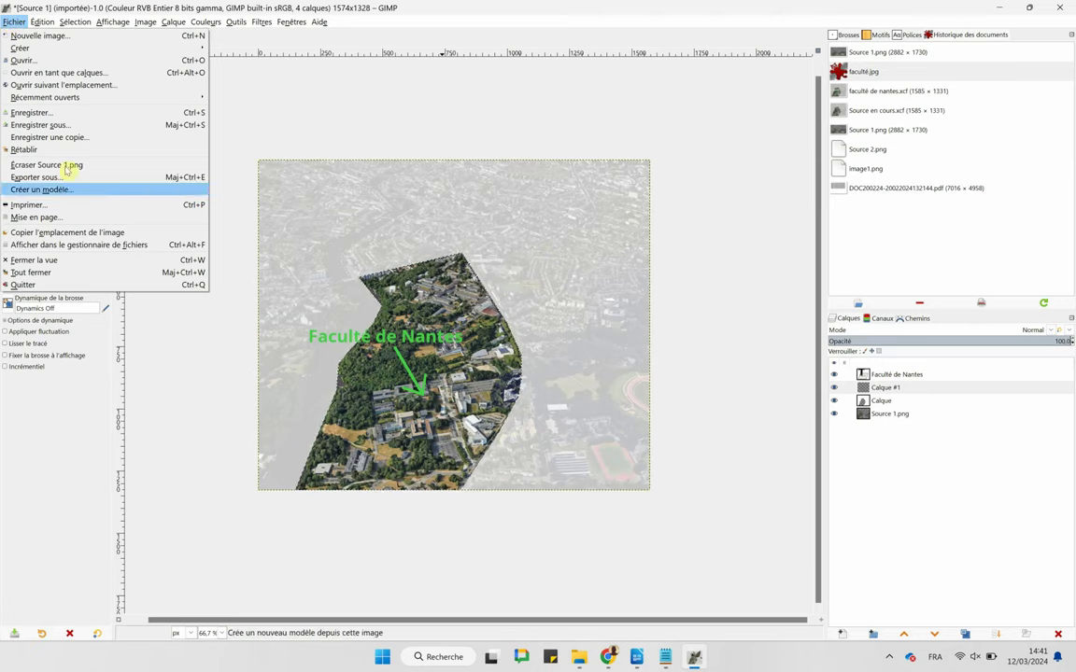
pyautogui.click(38, 125)
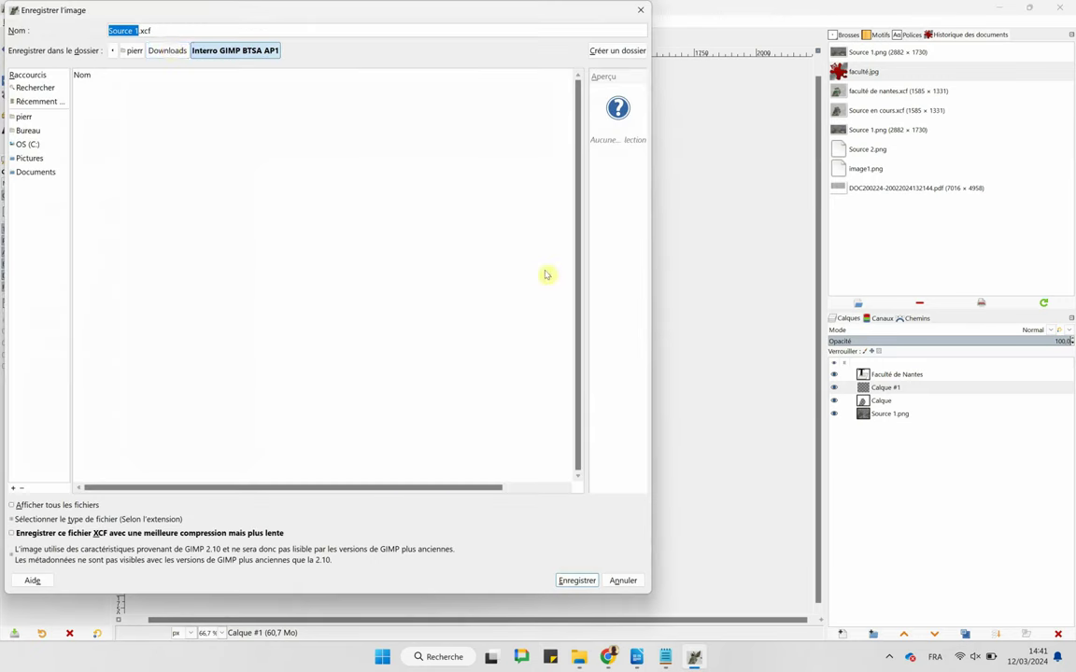
pyautogui.click(167, 51)
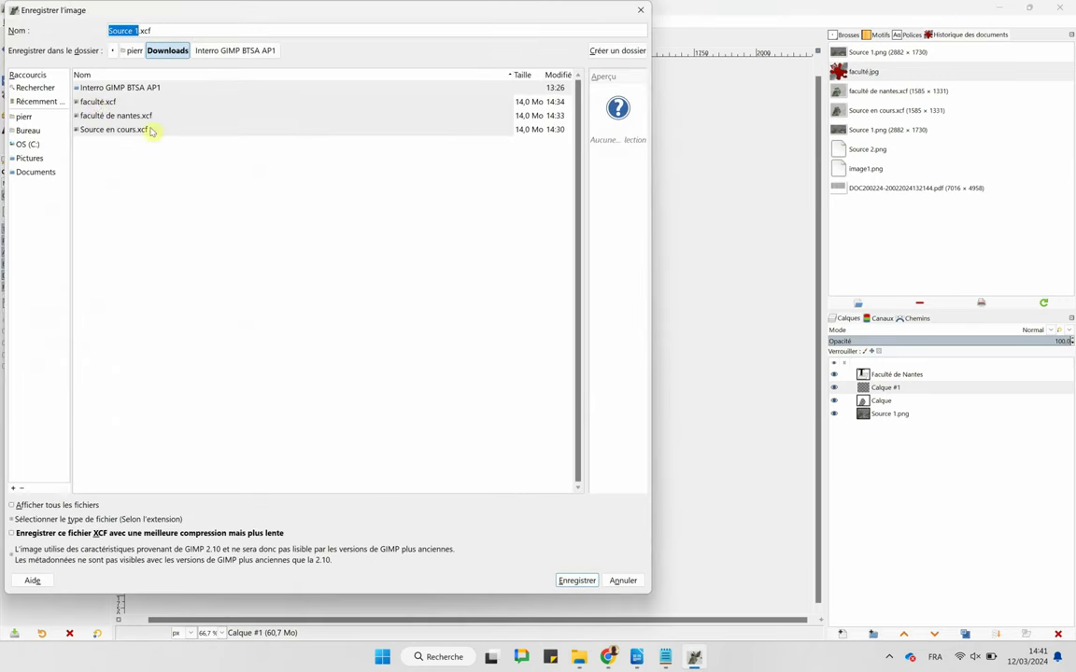
pyautogui.click(99, 101)
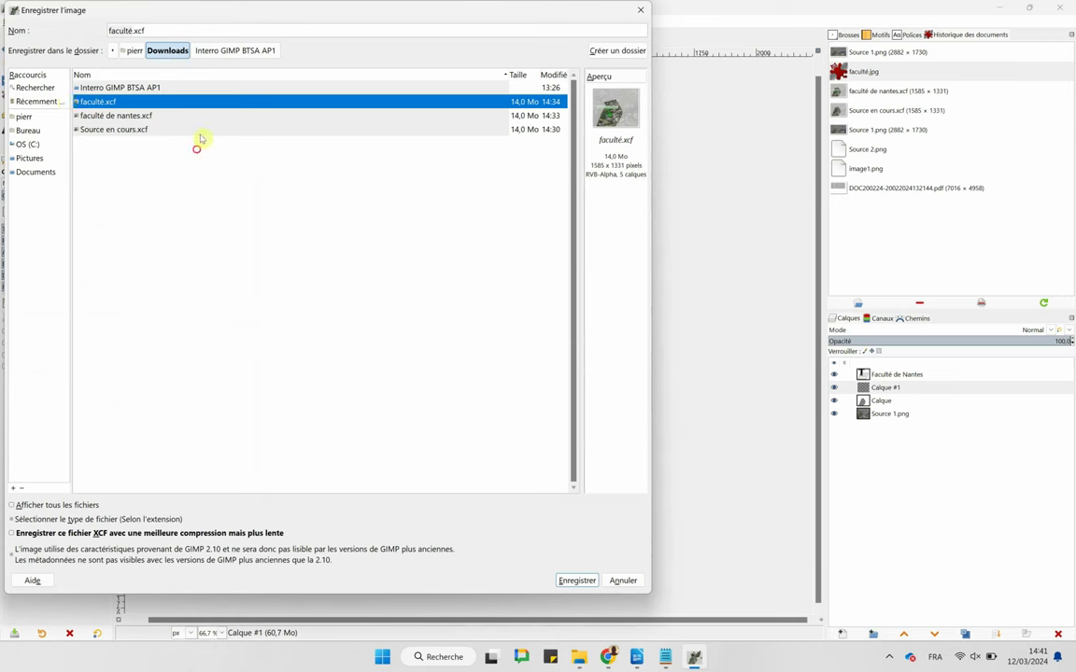
pyautogui.click(154, 29)
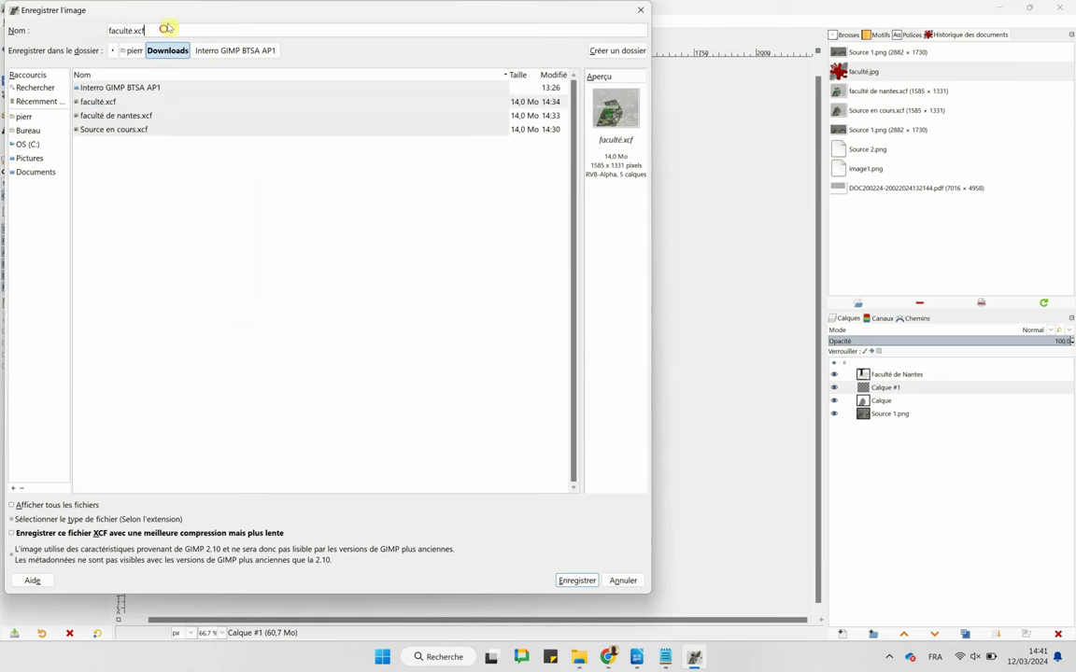
pyautogui.moveTo(154, 29); pyautogui.dragTo(45, 30)
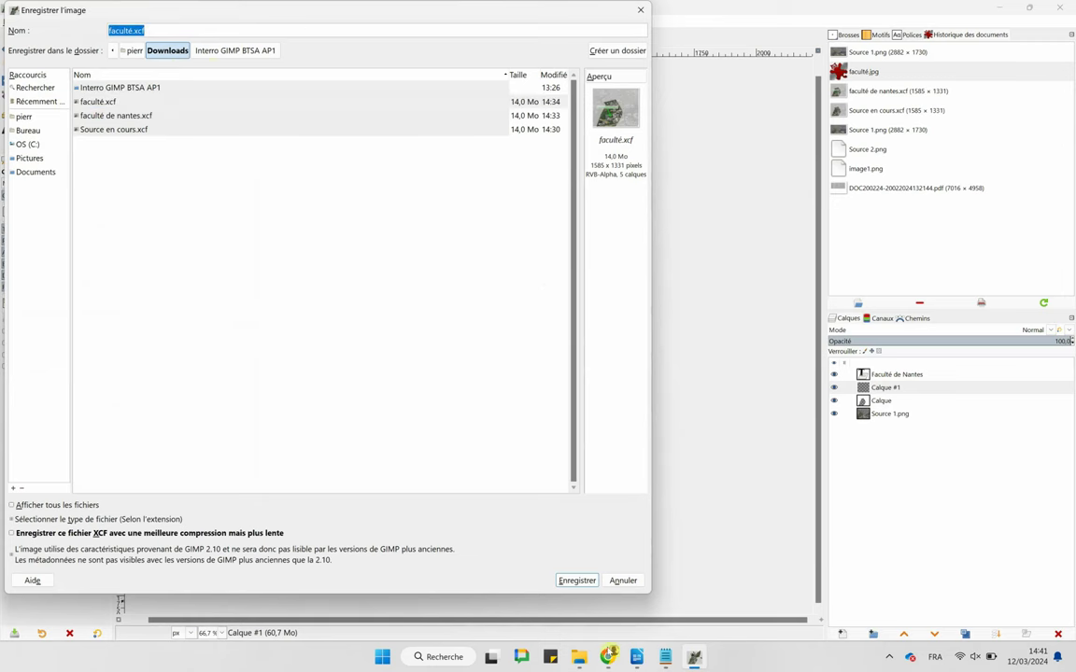
pyautogui.click(569, 579)
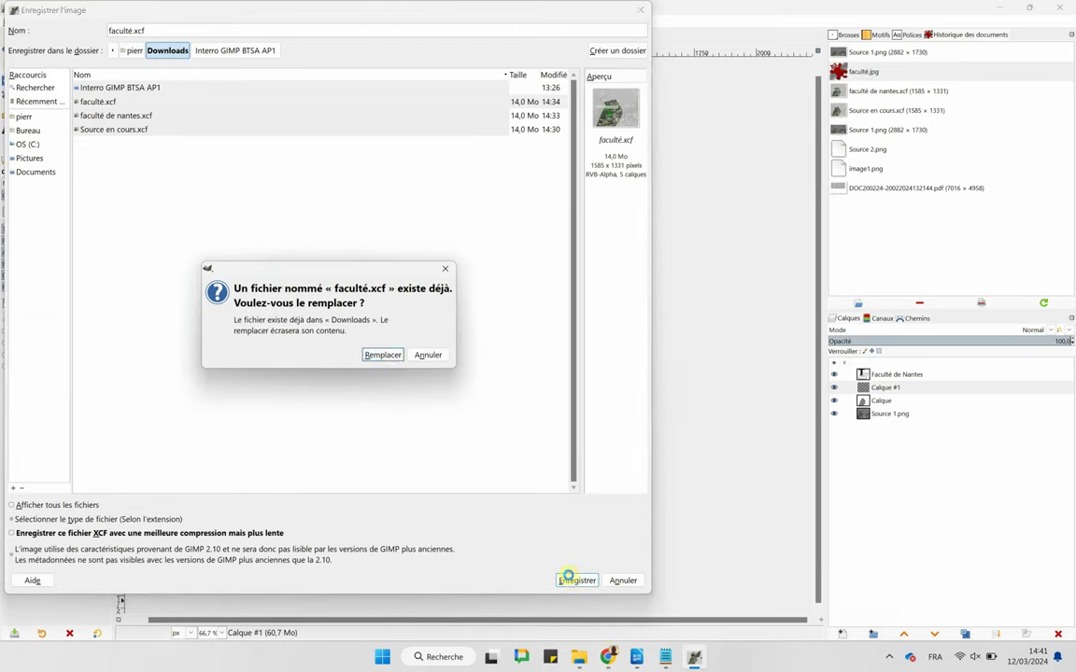
pyautogui.click(383, 355)
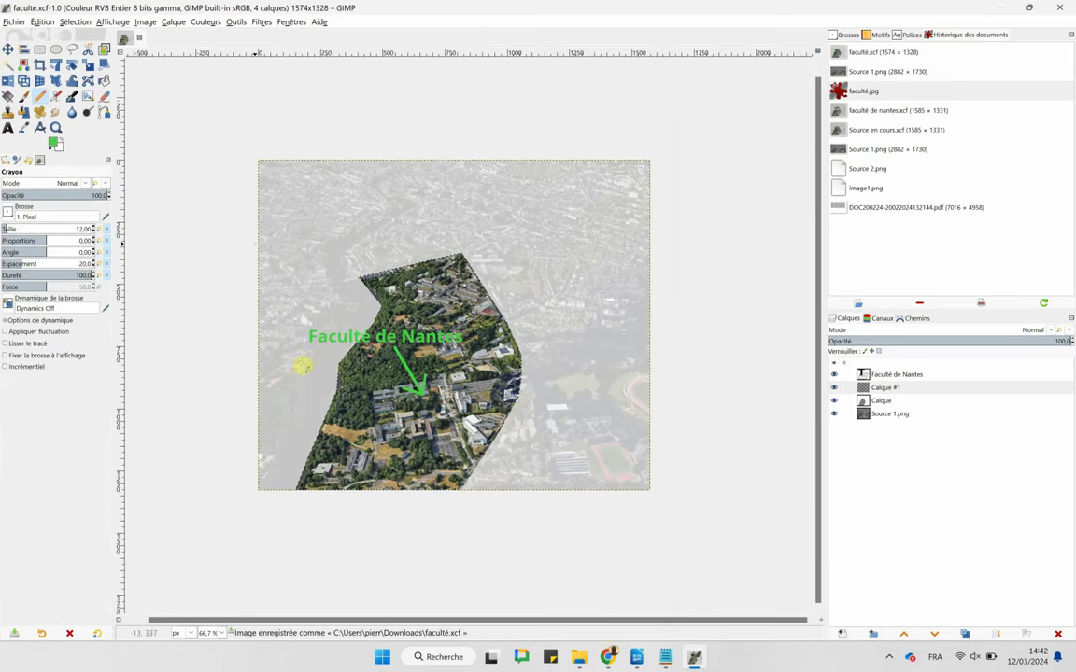
# Export the image as faculté.jpg in Downloads at JPEG quality 90, replacing the old file.
pyautogui.click(15, 22)
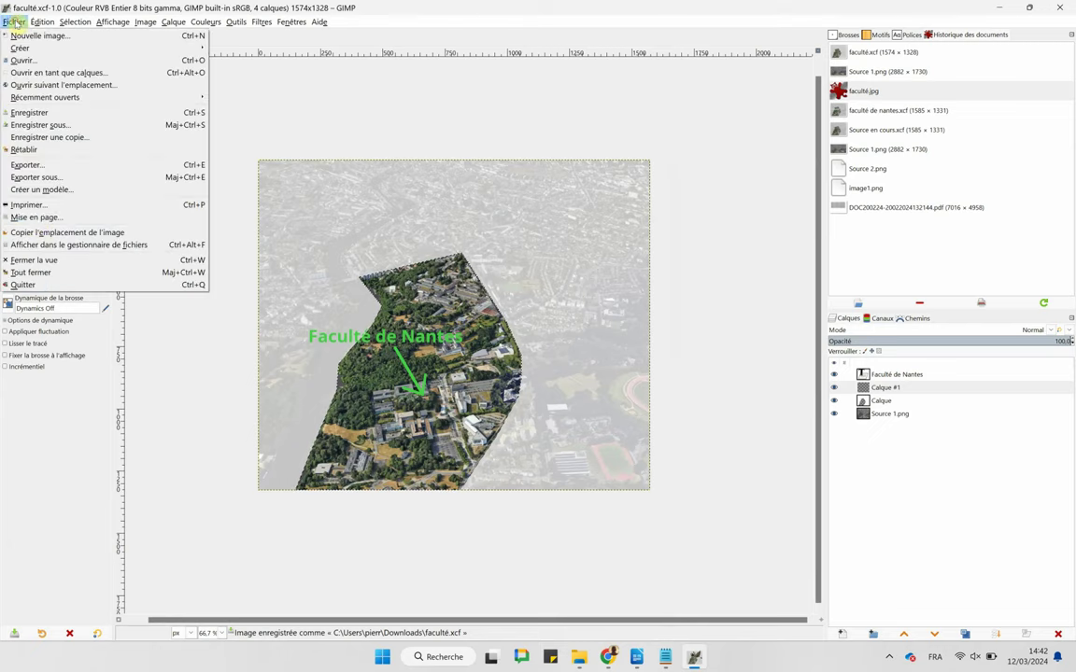
pyautogui.click(31, 176)
pyautogui.click(168, 72)
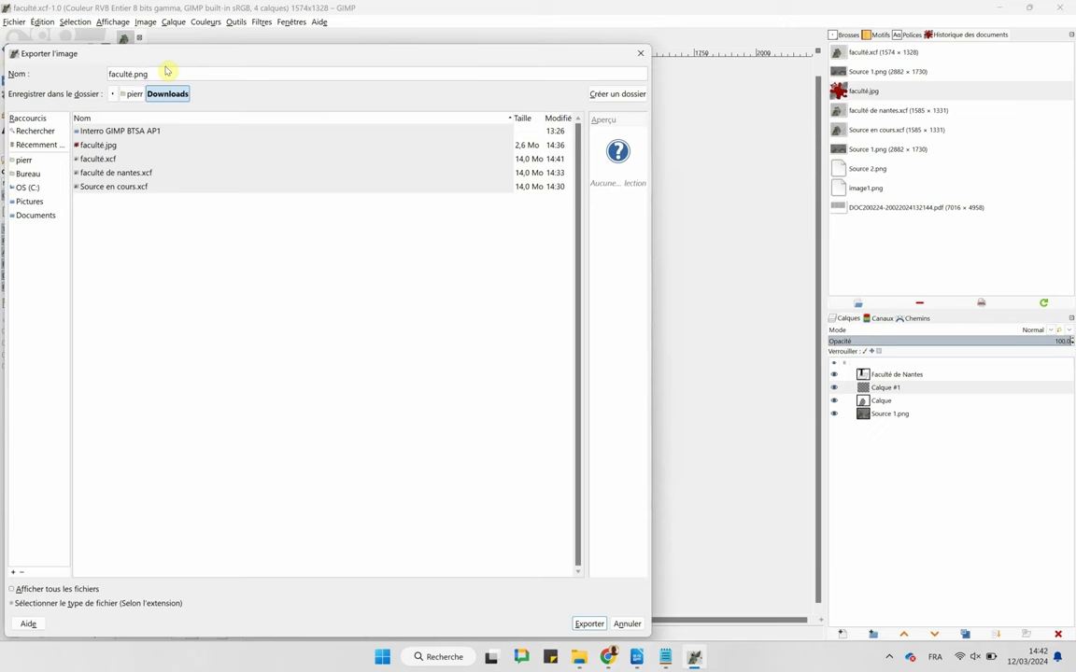
pyautogui.write('j')
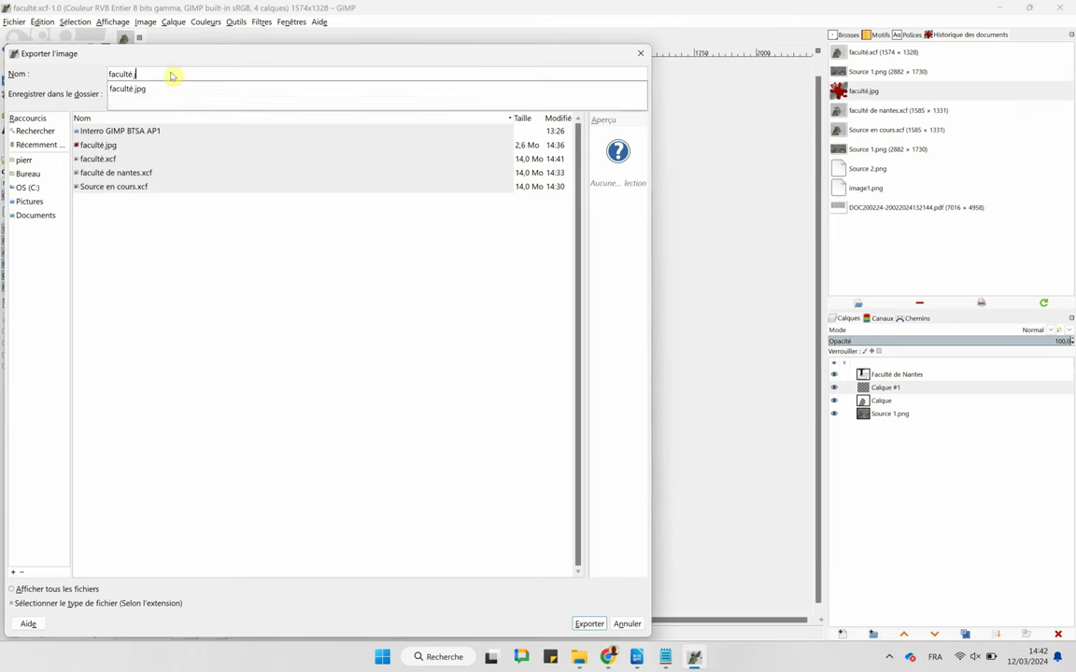
pyautogui.write('pg')
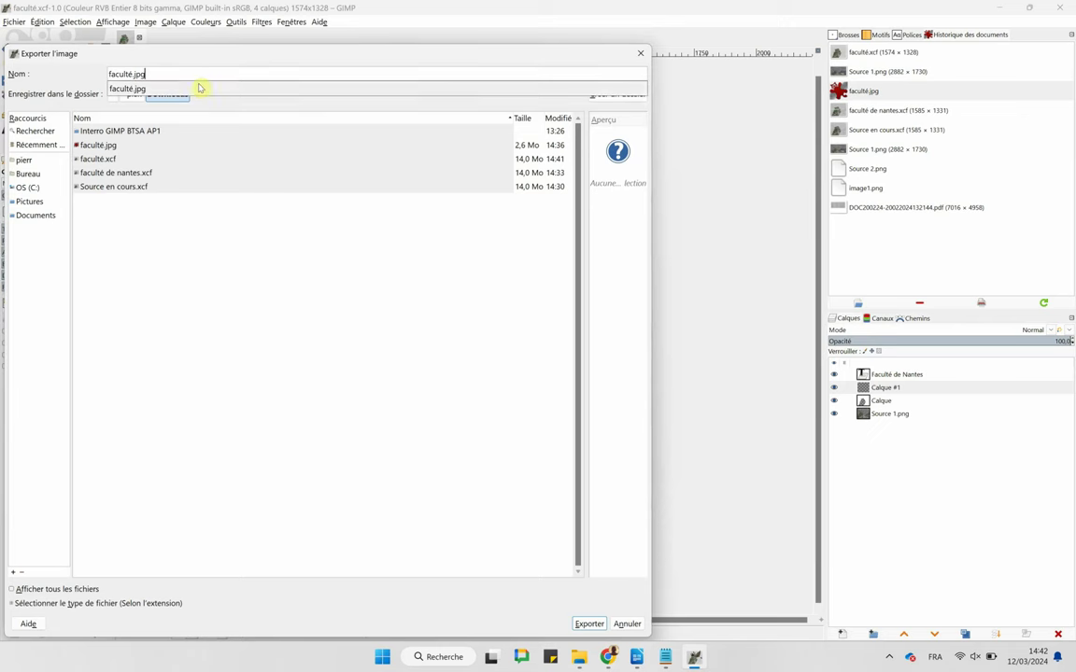
pyautogui.click(199, 88)
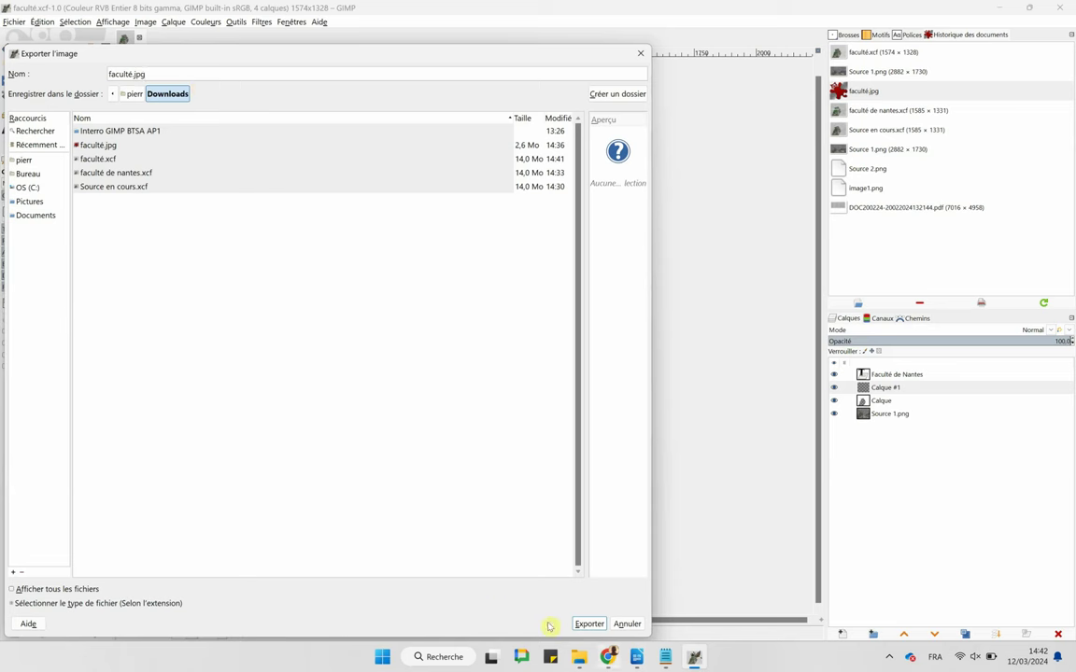
pyautogui.click(588, 624)
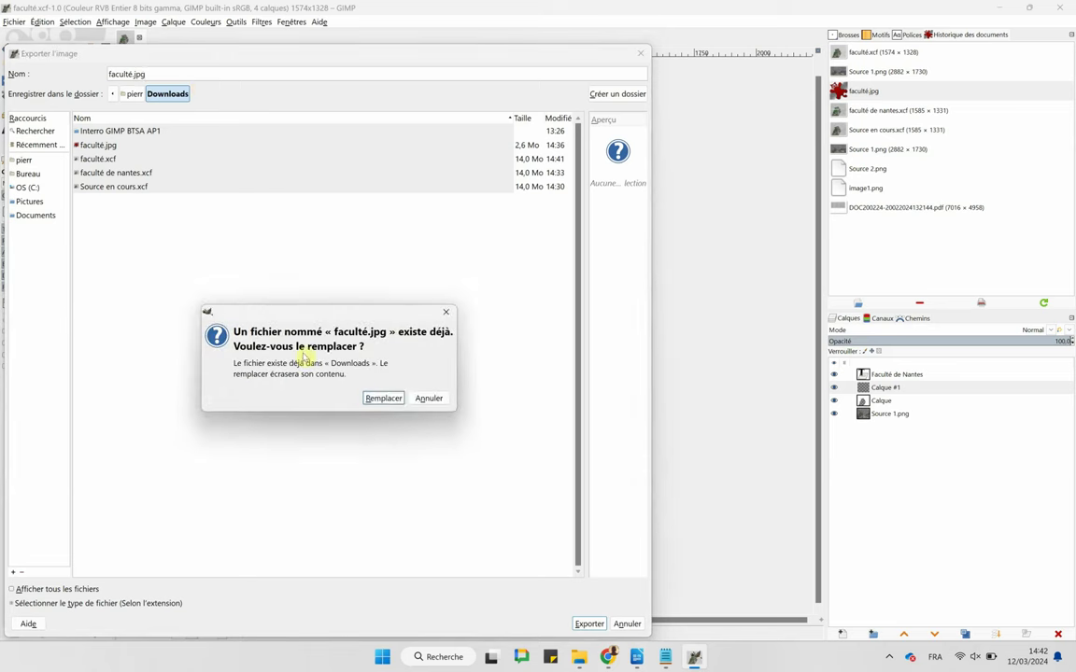
pyautogui.click(387, 400)
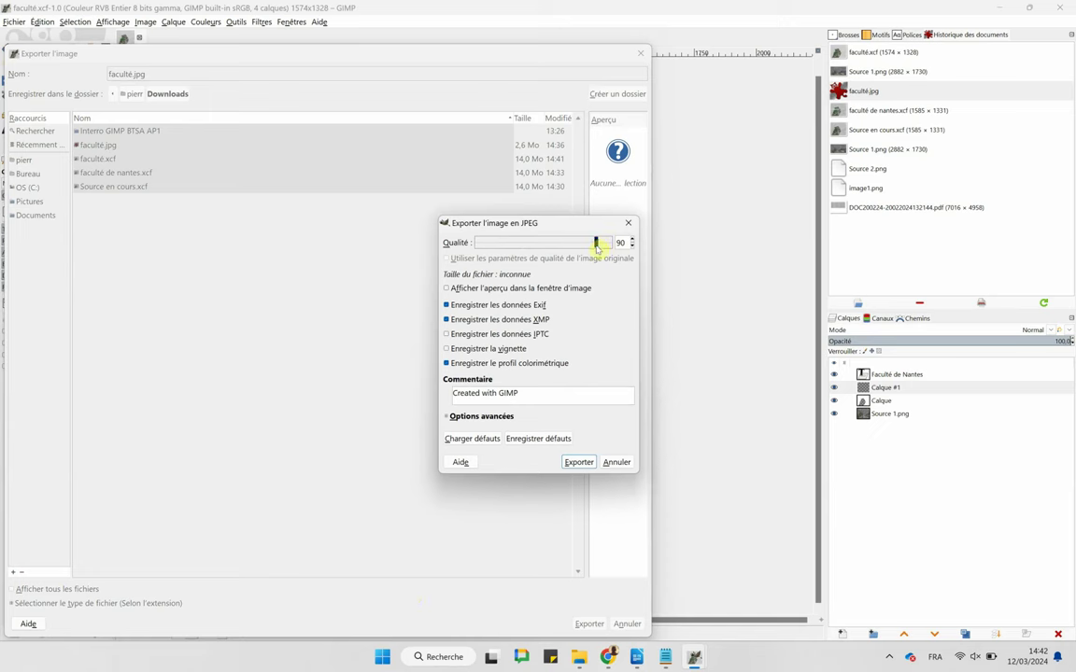
pyautogui.click(576, 463)
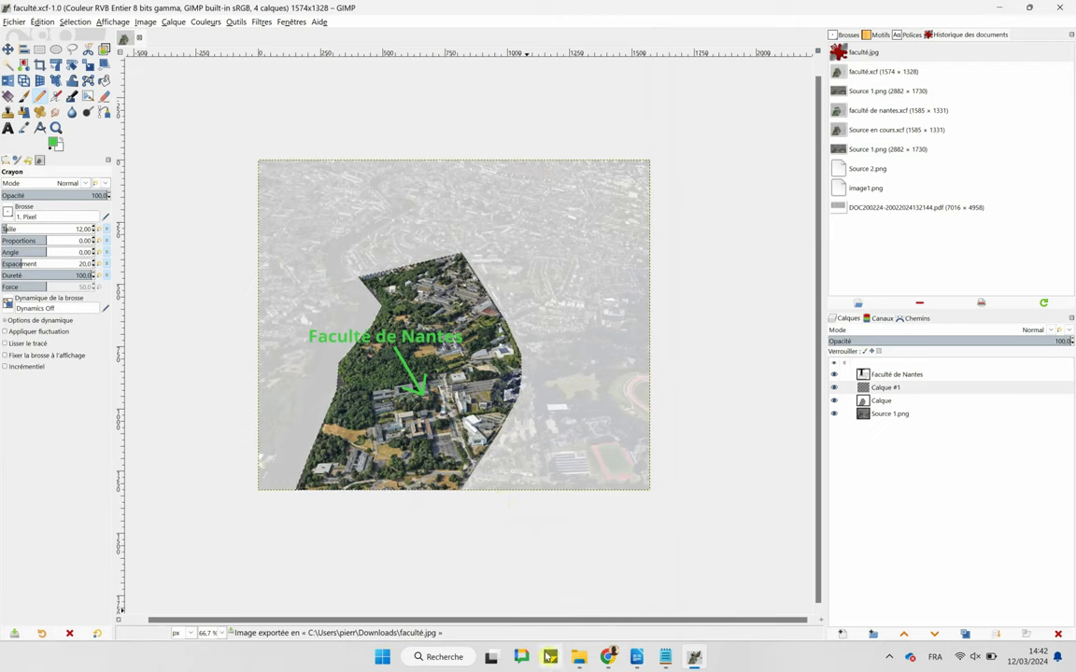
# Open faculté.jpg from Downloads in File Explorer to check the export, then close the viewer.
pyautogui.click(579, 656)
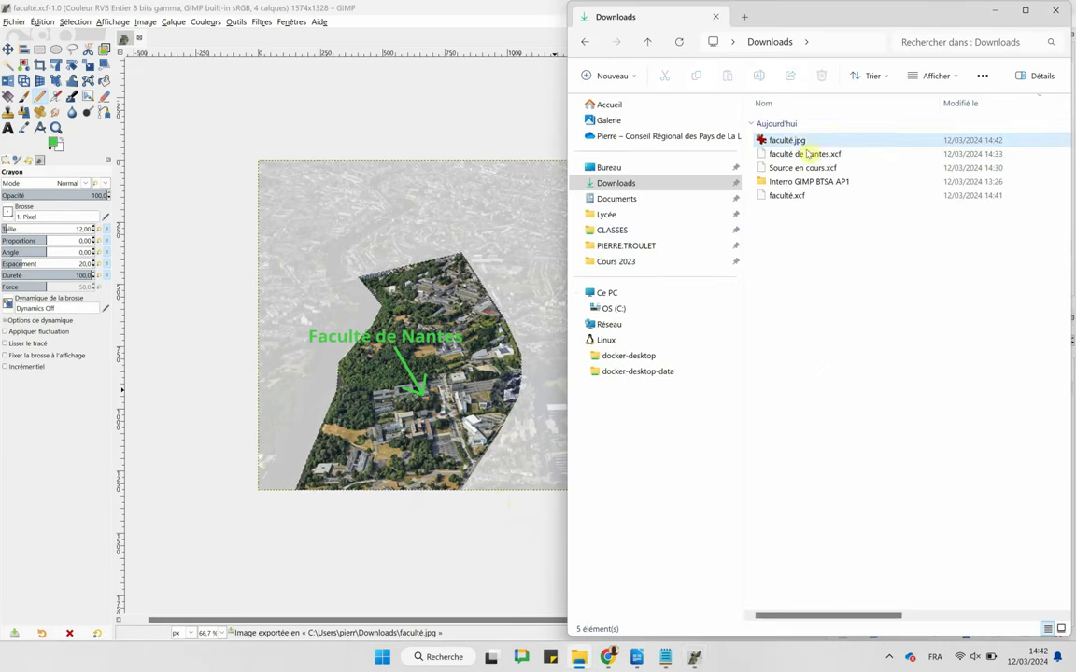
pyautogui.click(787, 196)
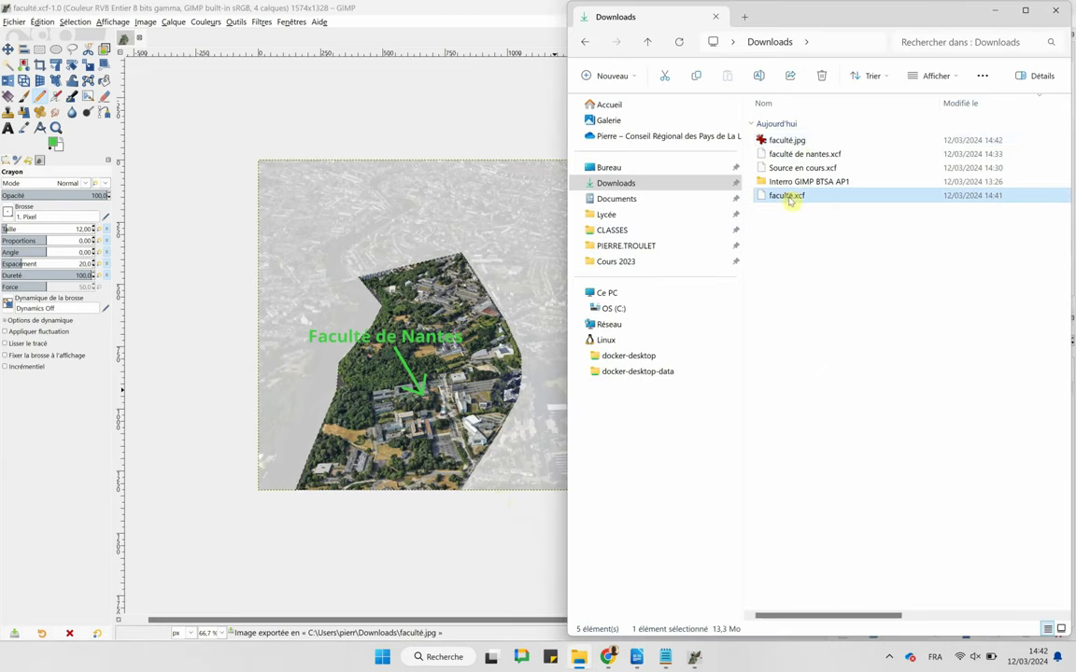
pyautogui.doubleClick(787, 140)
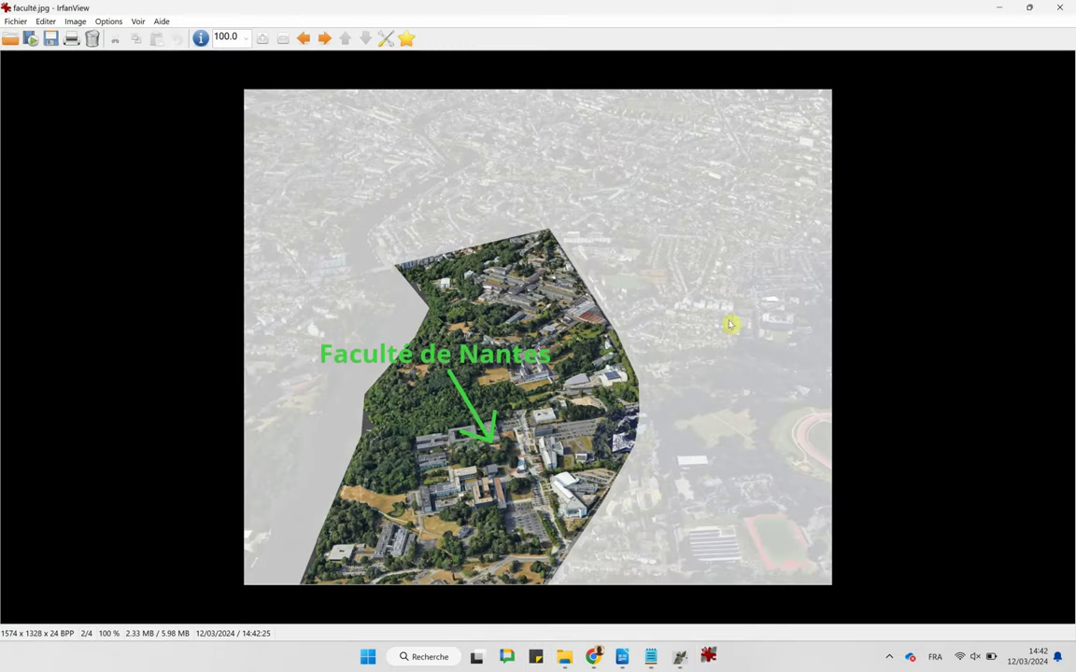
pyautogui.click(1064, 7)
# Answer 'Xcf = format natif de gimp', which keeps layers so the project can be continued.
pyautogui.click(637, 659)
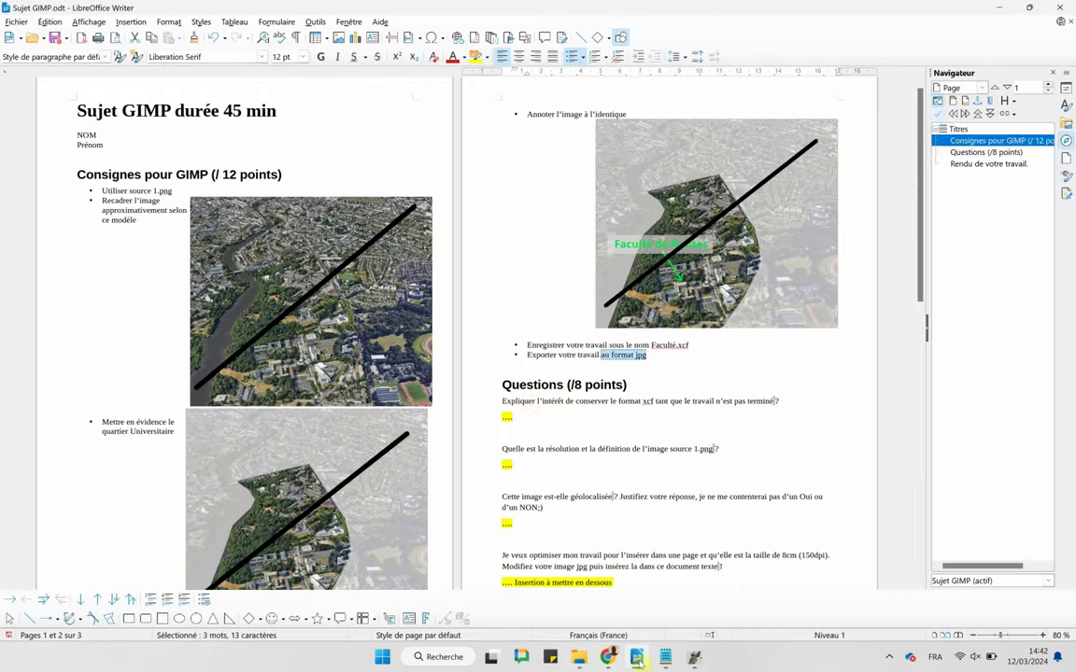
pyautogui.click(530, 403)
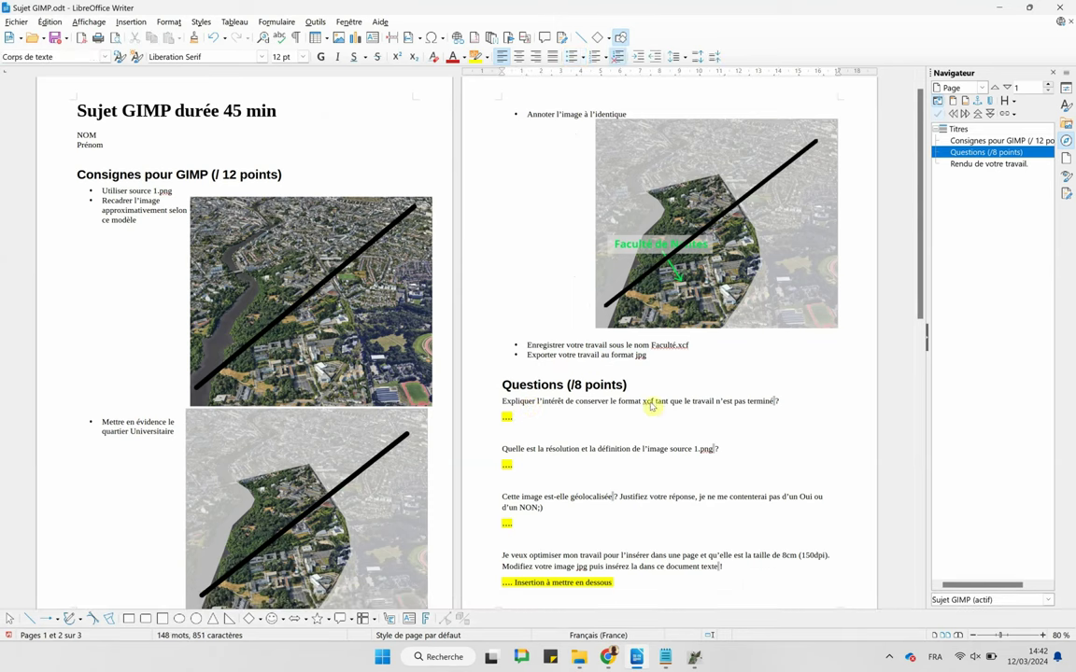
pyautogui.write('xcf')
pyautogui.press('BackSpace')
pyautogui.press('BackSpace')
pyautogui.press('BackSpace')
pyautogui.write('Xcf = f')
pyautogui.write('ormat ')
pyautogui.write('natif de gimp')
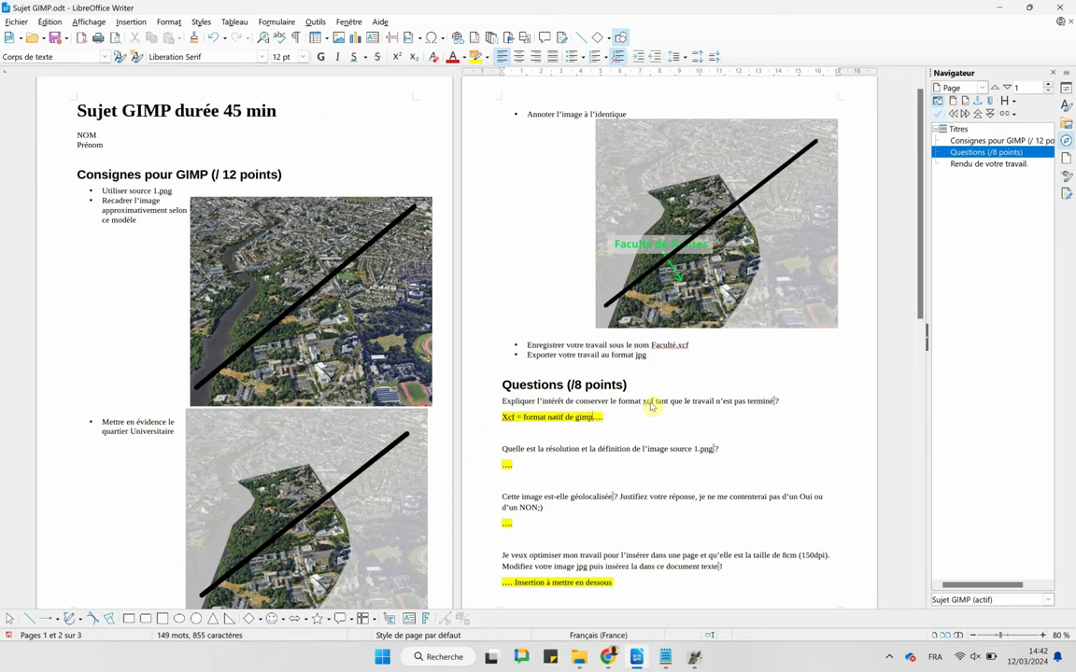
pyautogui.press('Return')
pyautogui.write('permet d')
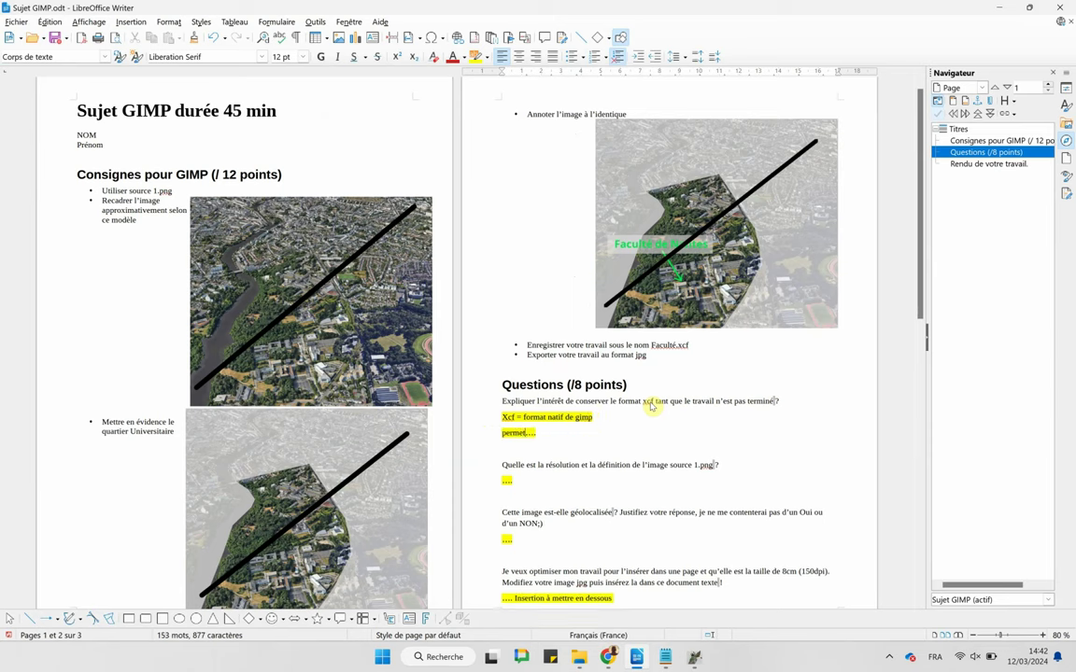
pyautogui.write('e c')
pyautogui.write('onserver le')
pyautogui.write('s calques et de cont')
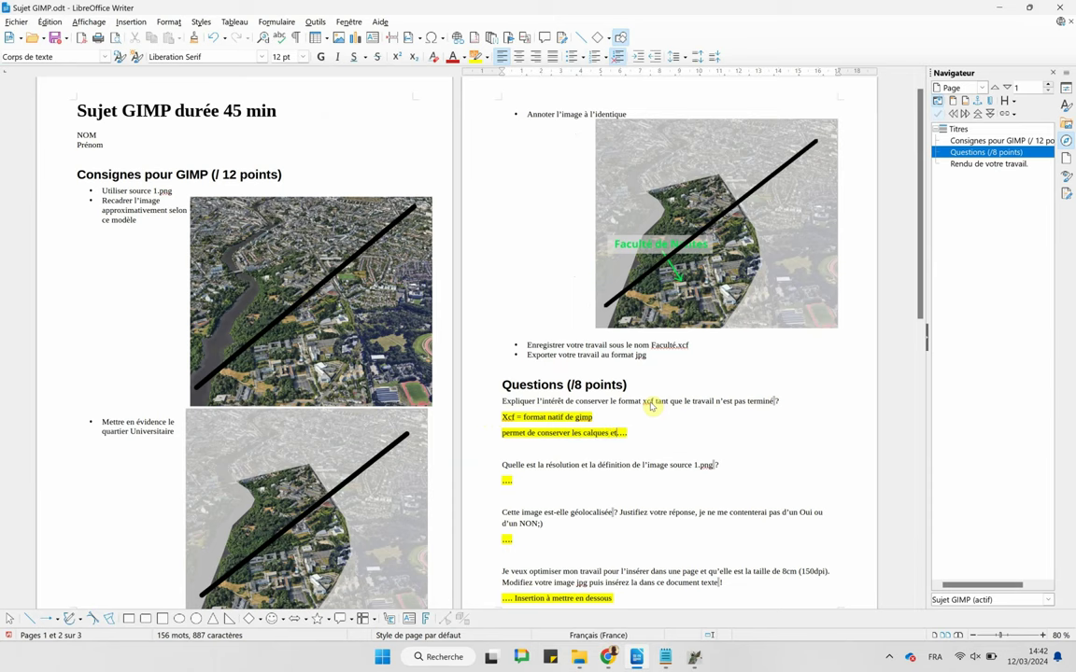
pyautogui.write('inuer à trava')
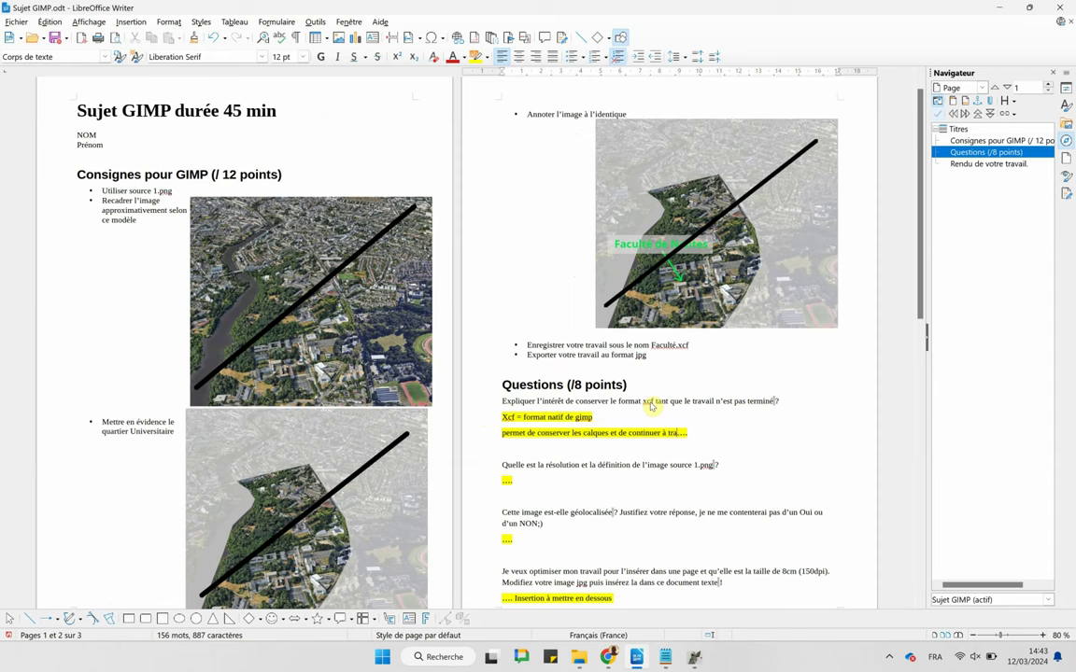
pyautogui.write('ille')
pyautogui.write('r sur le projet')
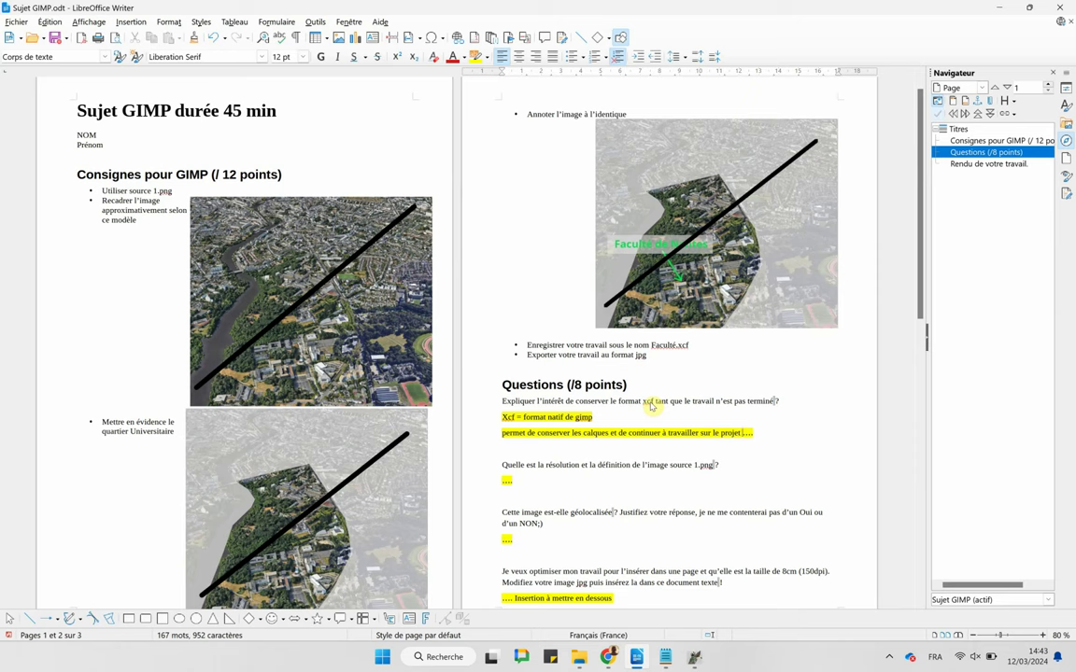
pyautogui.write('par la suite.')
# Add a line saying jpg export flattens the layers so the project can't be modified.
pyautogui.press('Return')
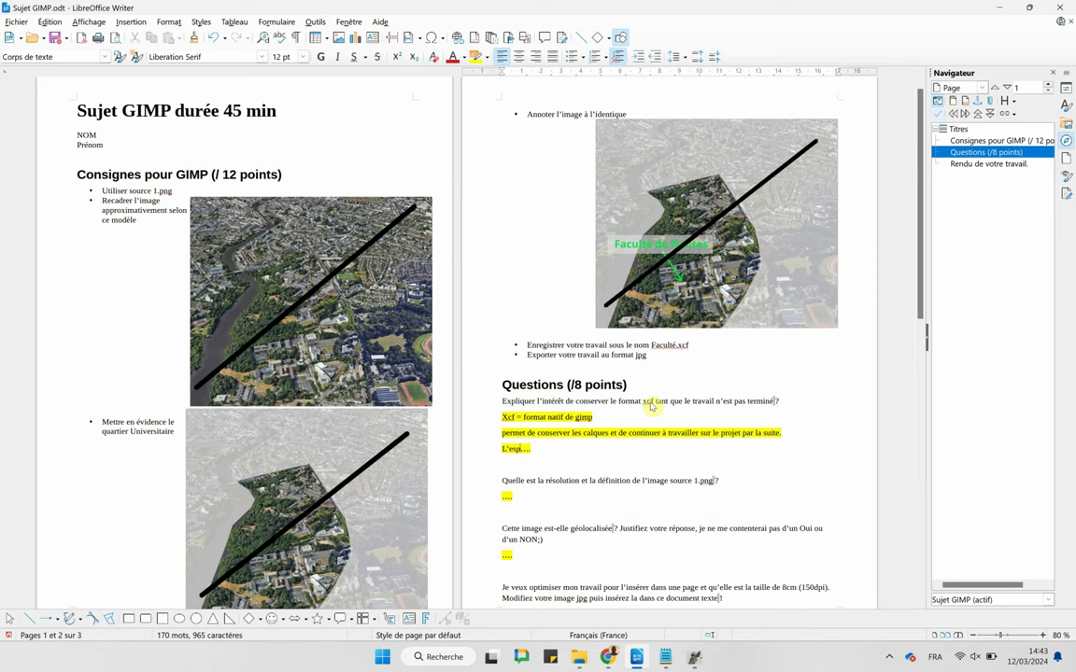
pyautogui.write('port e')
pyautogui.write('n')
pyautogui.write('ge')
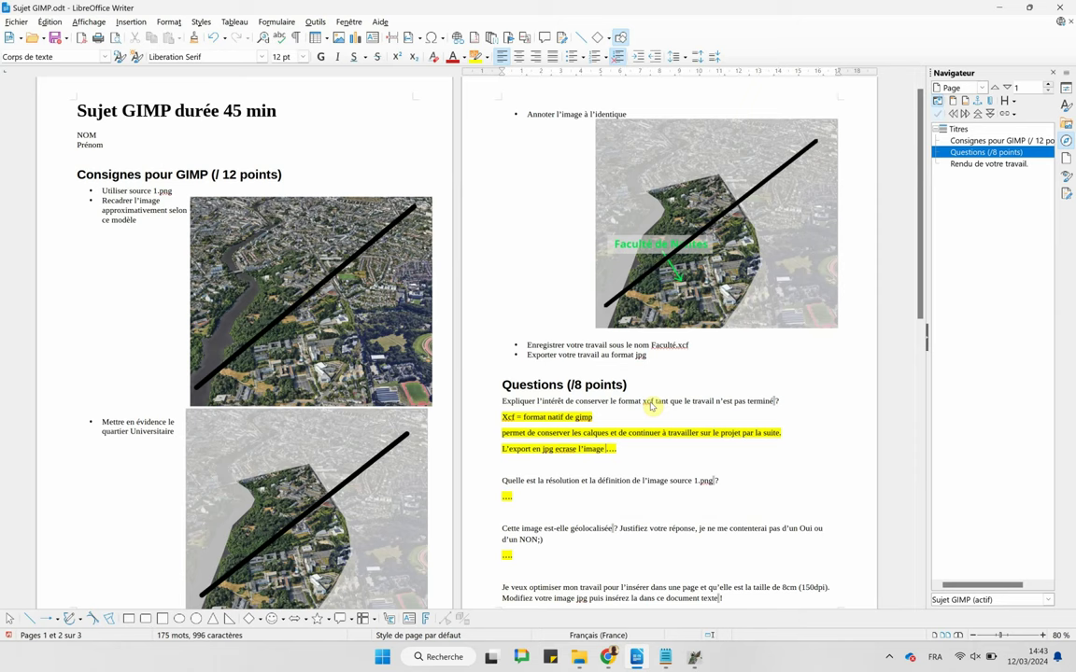
pyautogui.press('BackSpace')
pyautogui.press('BackSpace')
pyautogui.press('BackSpace')
pyautogui.write('lques de')
pyautogui.write('i')
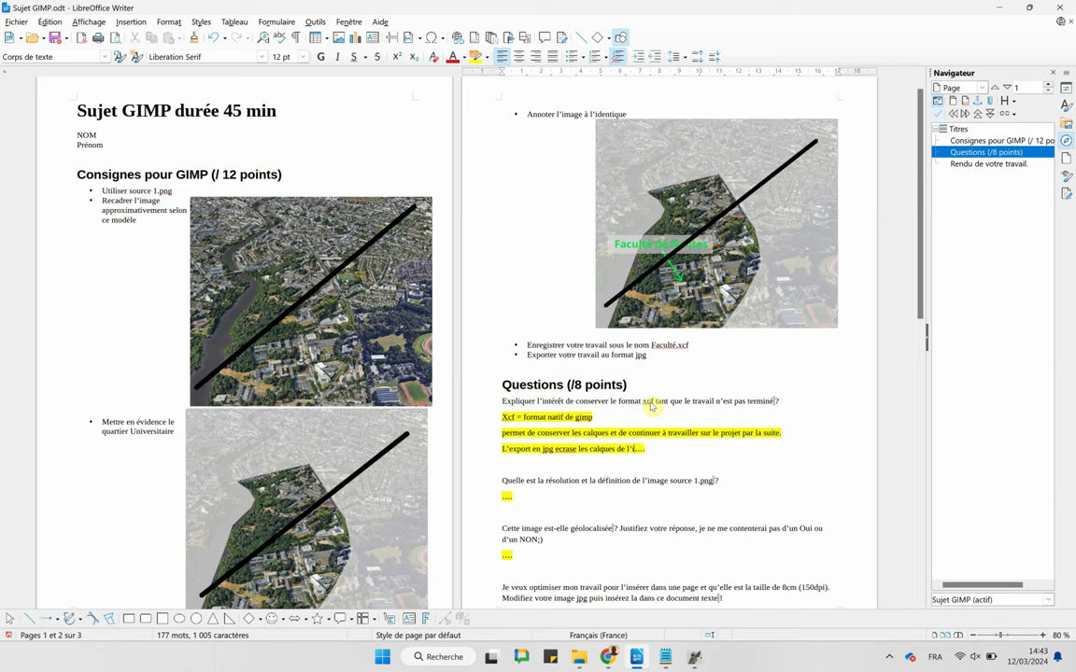
pyautogui.write('u pé')
pyautogui.write('impo')
pyautogui.write('ssi')
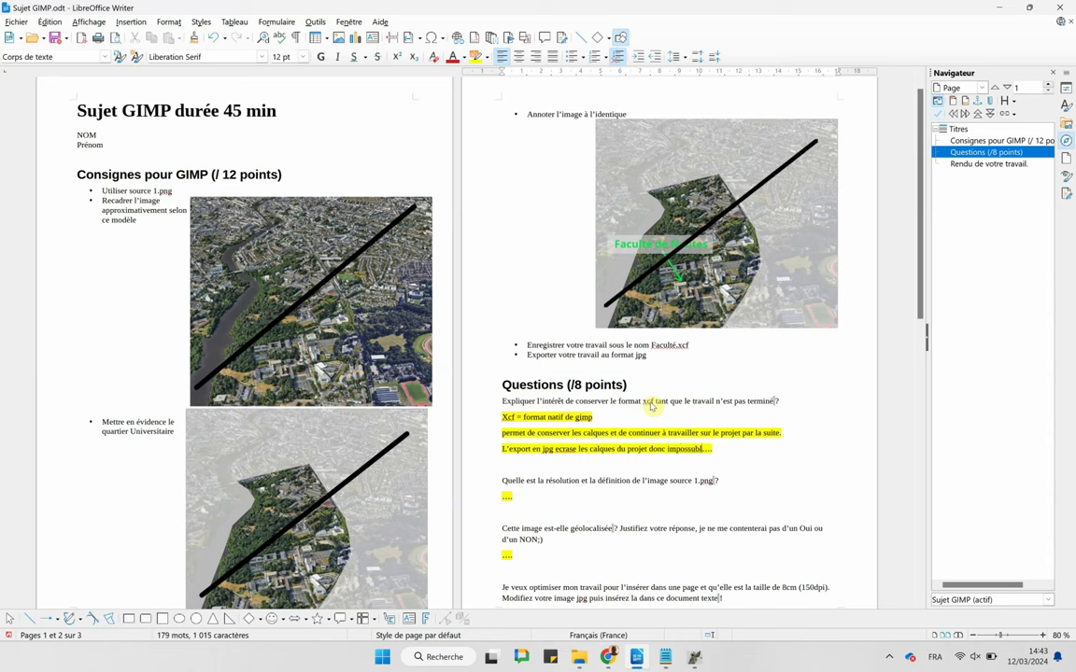
pyautogui.write(' ble')
pyautogui.write('uite de ')
pyautogui.write('modi')
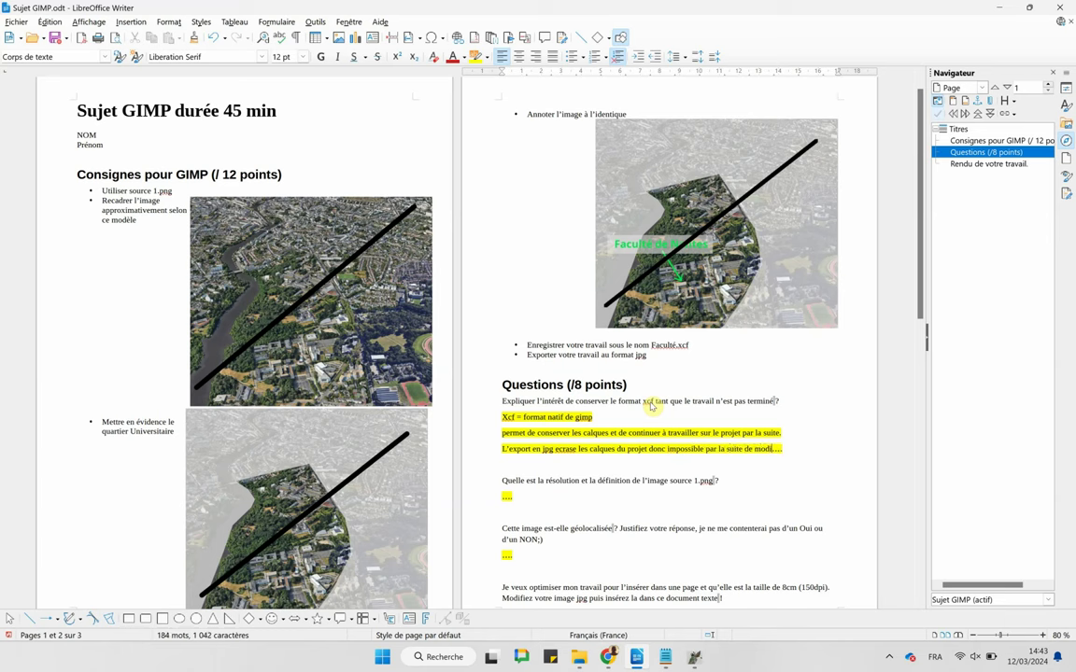
pyautogui.write('r celui')
pyautogui.press('Delete')
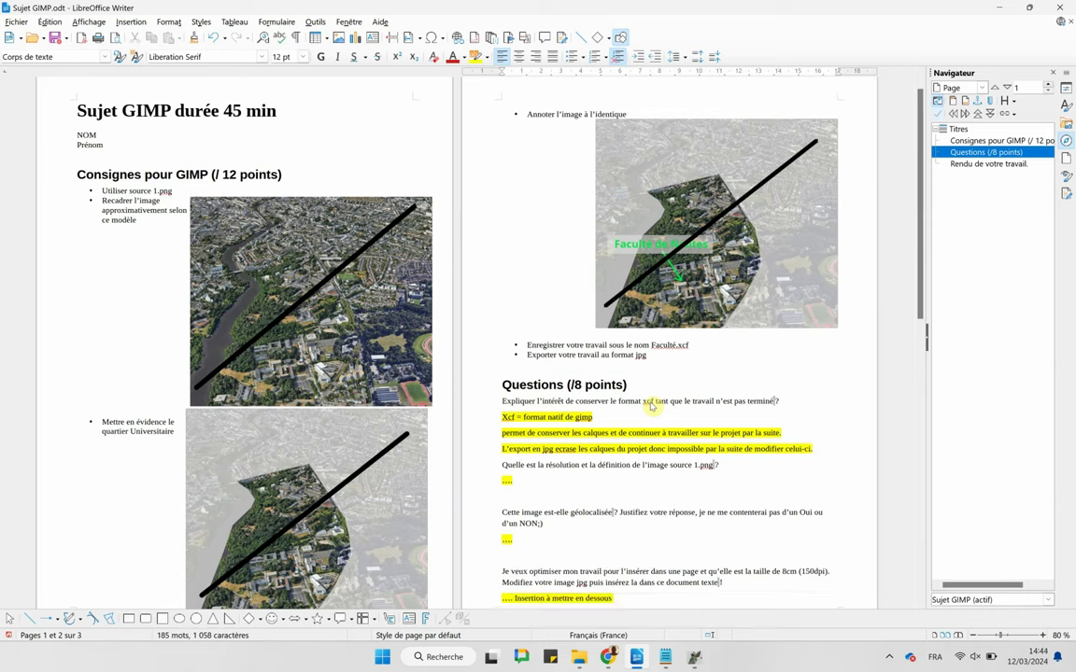
pyautogui.press('Return')
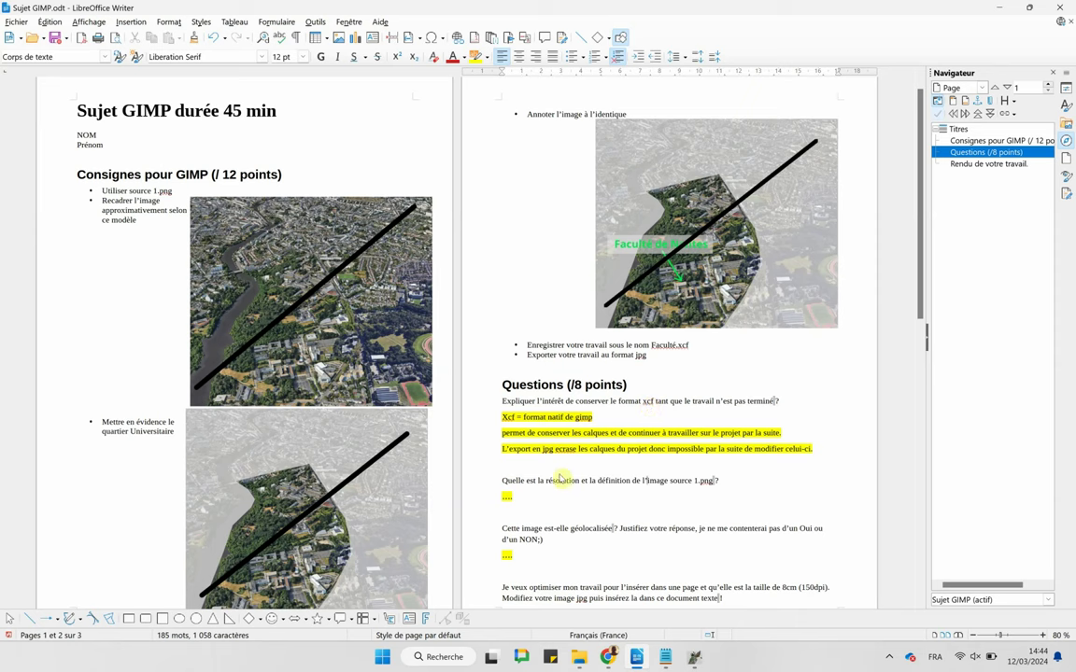
# Bold 'résolution' and 'définition' in the second question, then switch to GIMP.
pyautogui.moveTo(539, 480); pyautogui.dragTo(578, 480)
pyautogui.tripleClick(558, 480)
pyautogui.doubleClick(561, 480)
pyautogui.hotkey('ctrl', 'b')
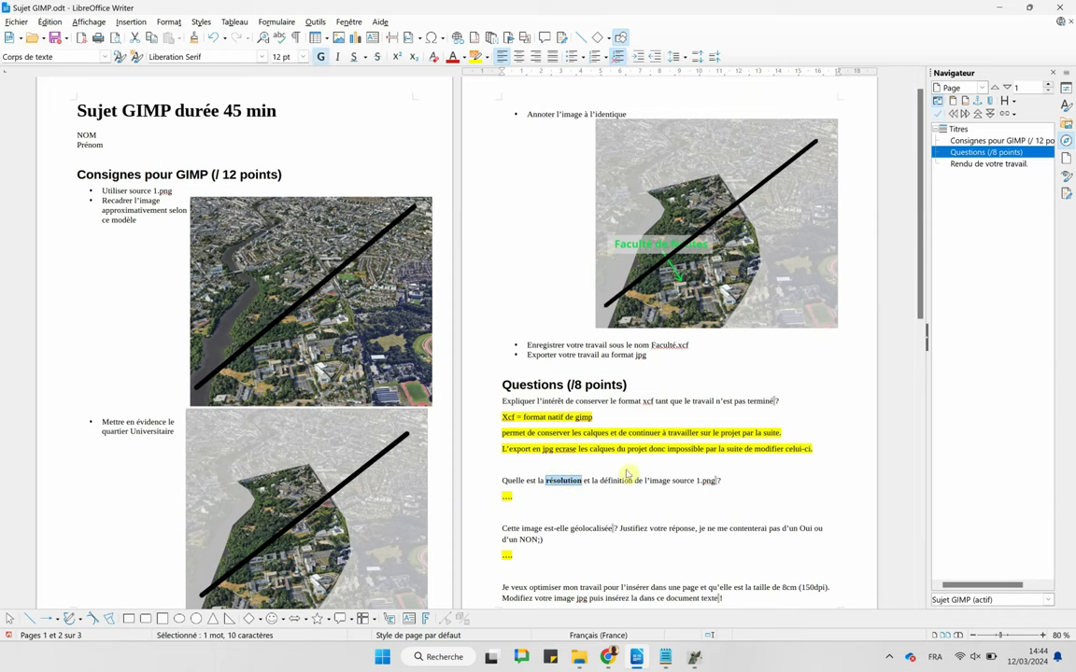
pyautogui.doubleClick(614, 480)
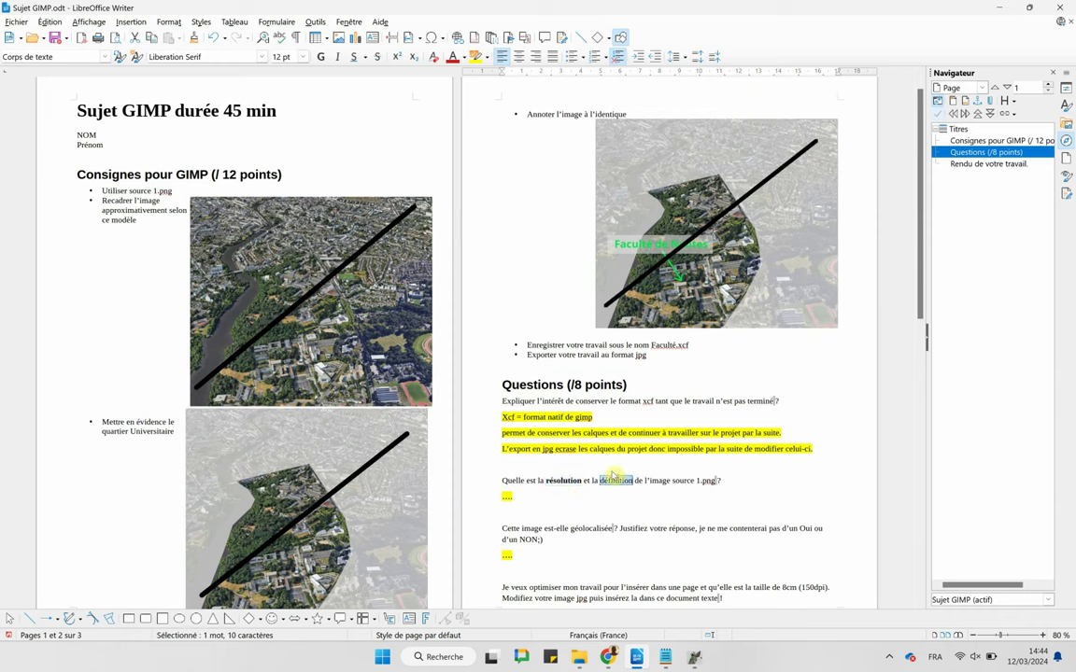
pyautogui.hotkey('ctrl', 'b')
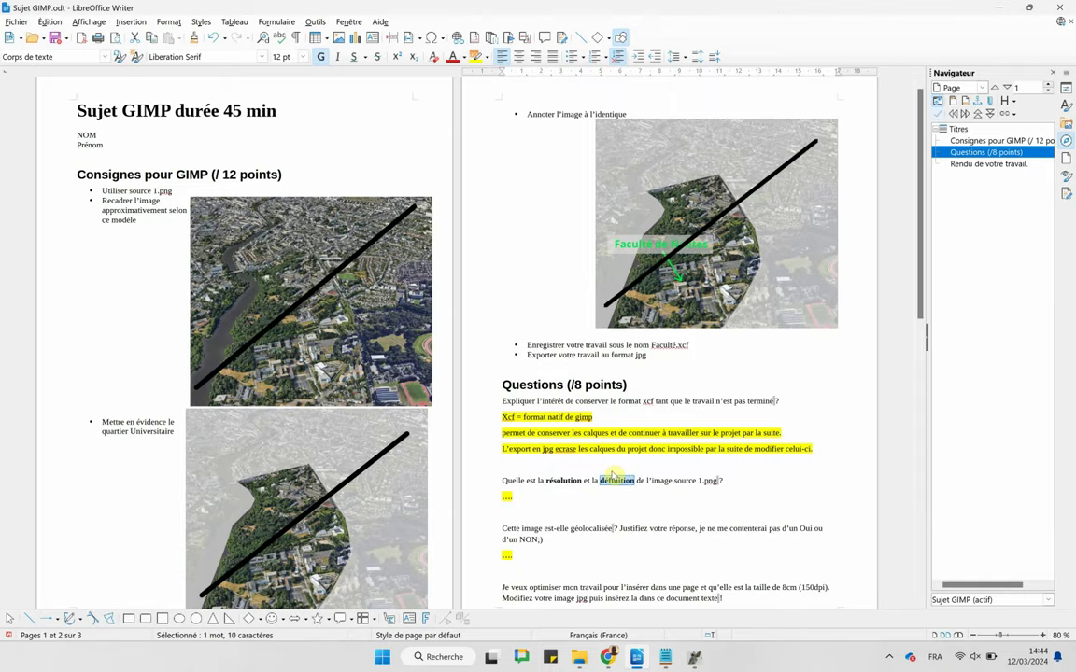
pyautogui.click(694, 657)
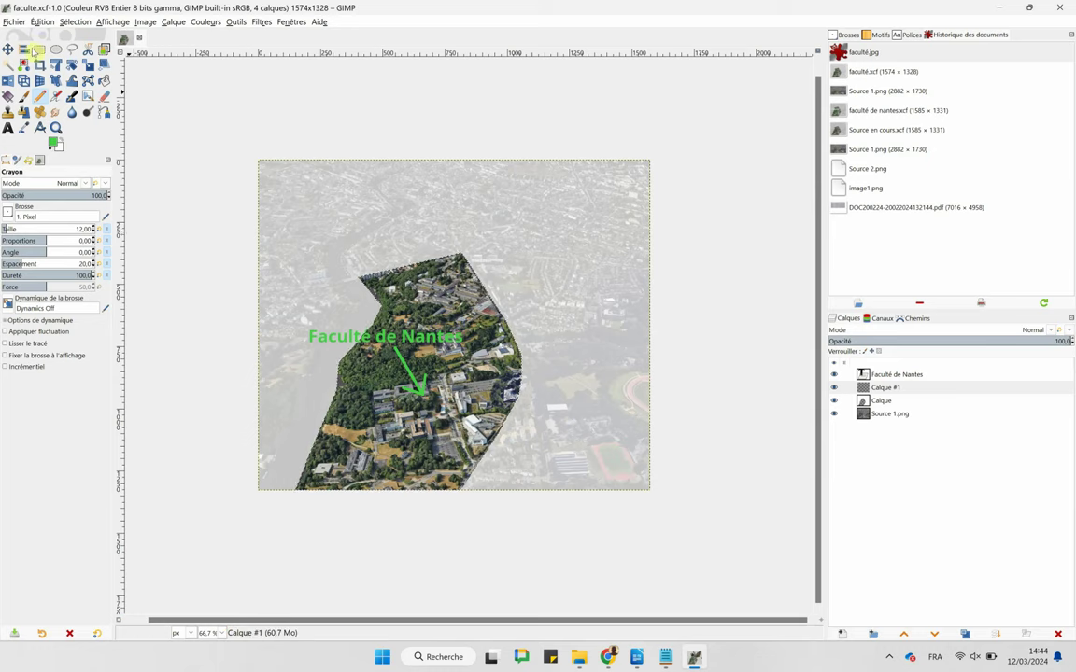
# Open Source 1.png (2882×1730) from the Interro GIMP BTSA AP1 folder in GIMP.
pyautogui.click(10, 22)
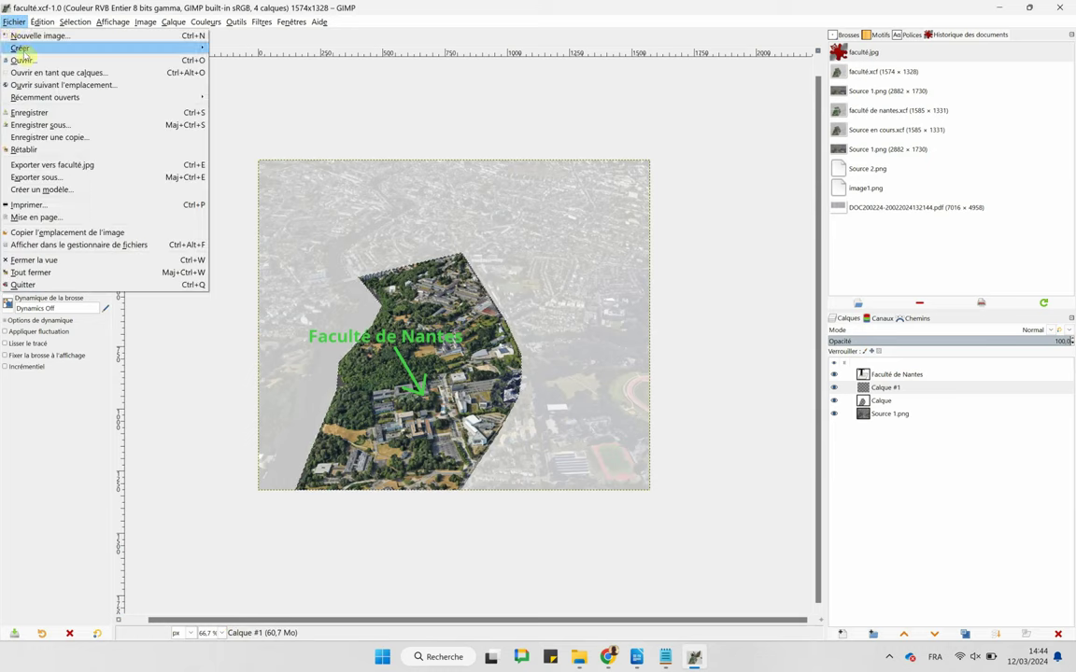
pyautogui.click(23, 60)
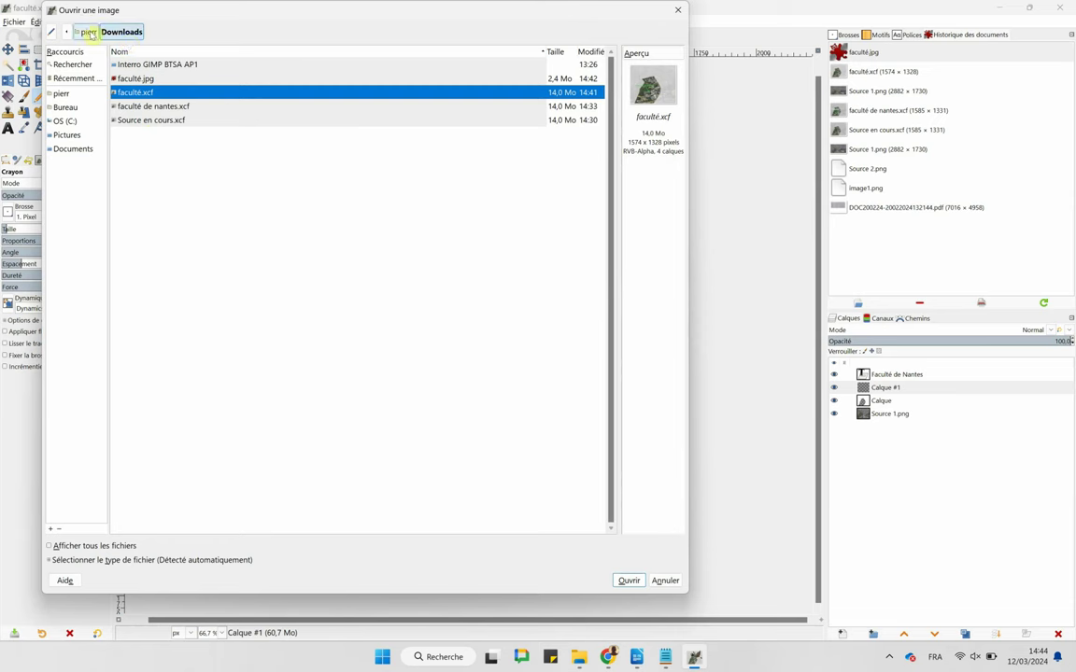
pyautogui.doubleClick(144, 63)
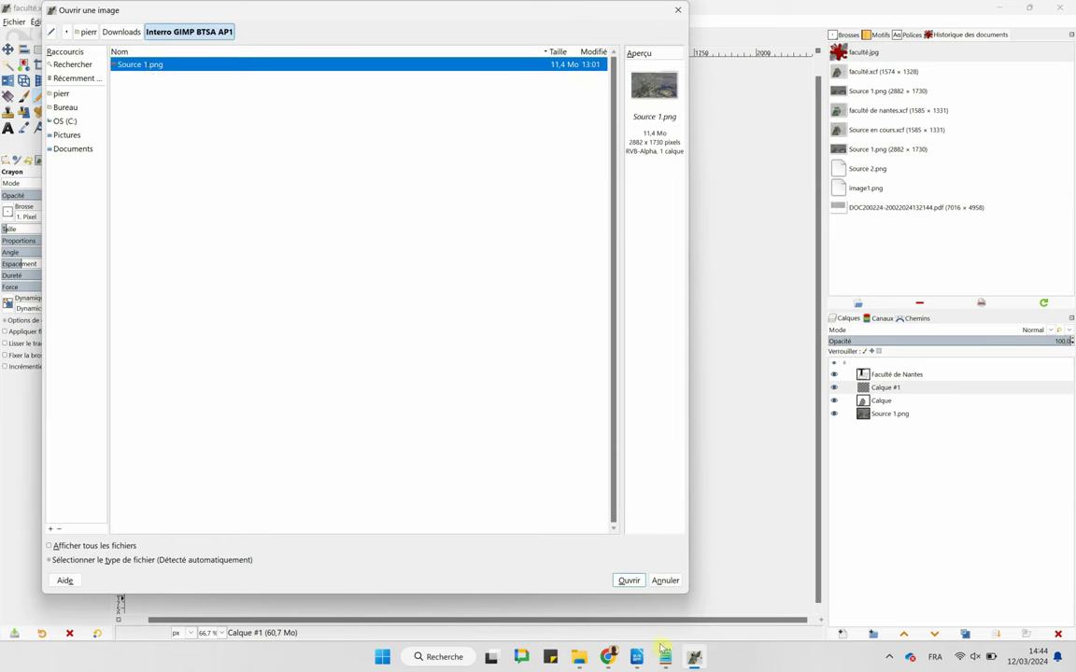
pyautogui.click(628, 580)
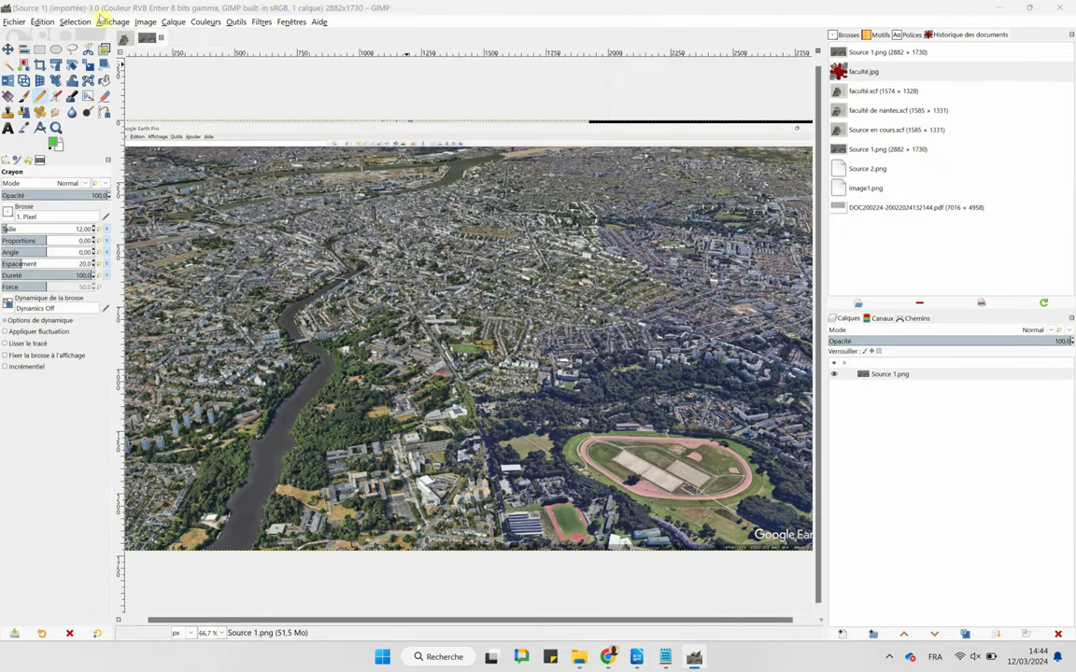
# Screenshot Source 1.png's Échelle et taille de l'image dialog with a rectangular Win+Shift+S capture.
pyautogui.click(146, 21)
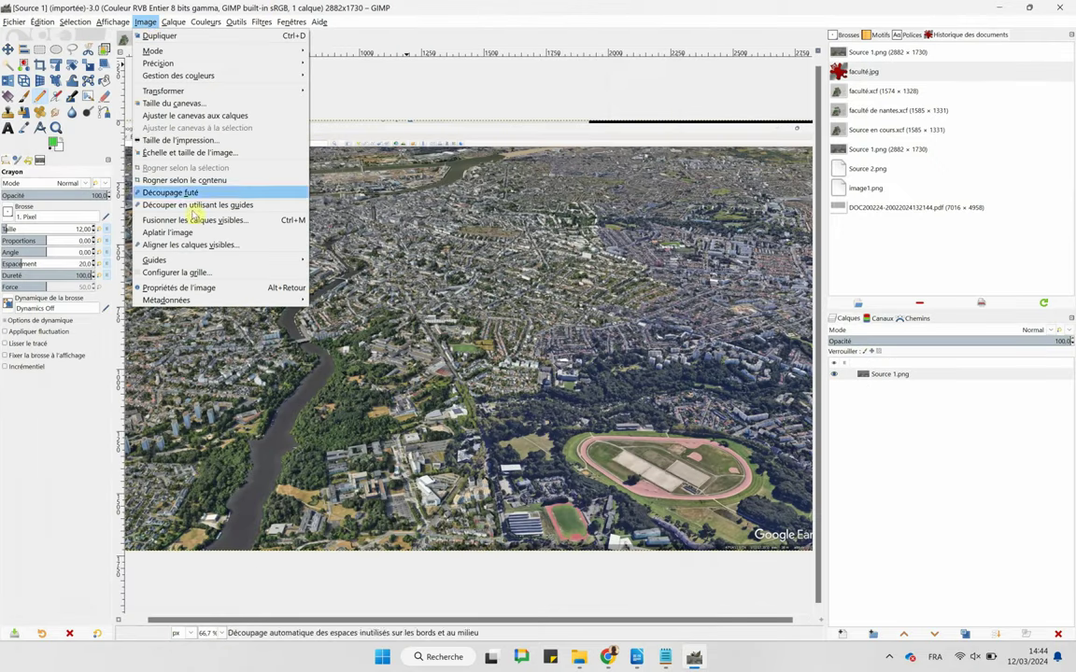
pyautogui.click(182, 152)
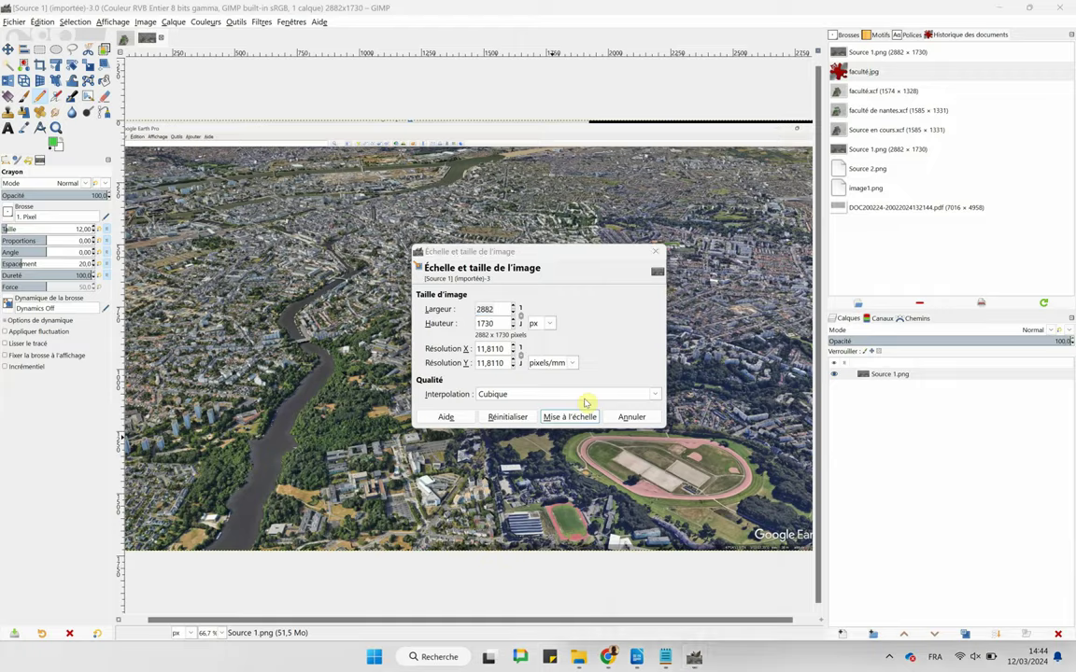
pyautogui.press('super+shift+s')
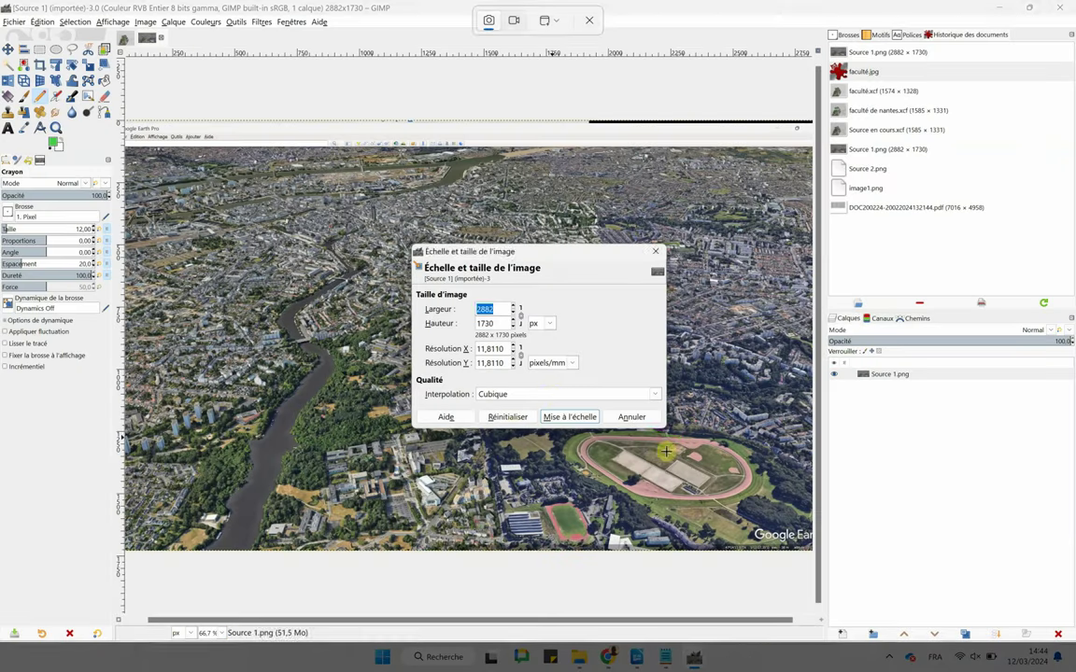
pyautogui.click(600, 407)
pyautogui.click(682, 439)
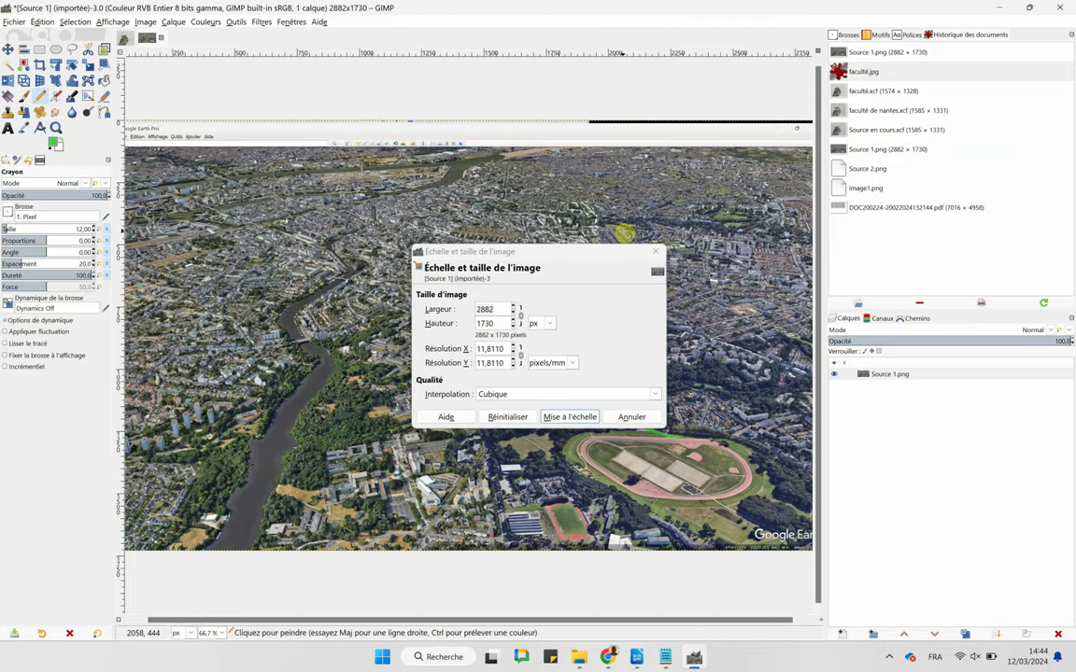
pyautogui.press('super+shift+s')
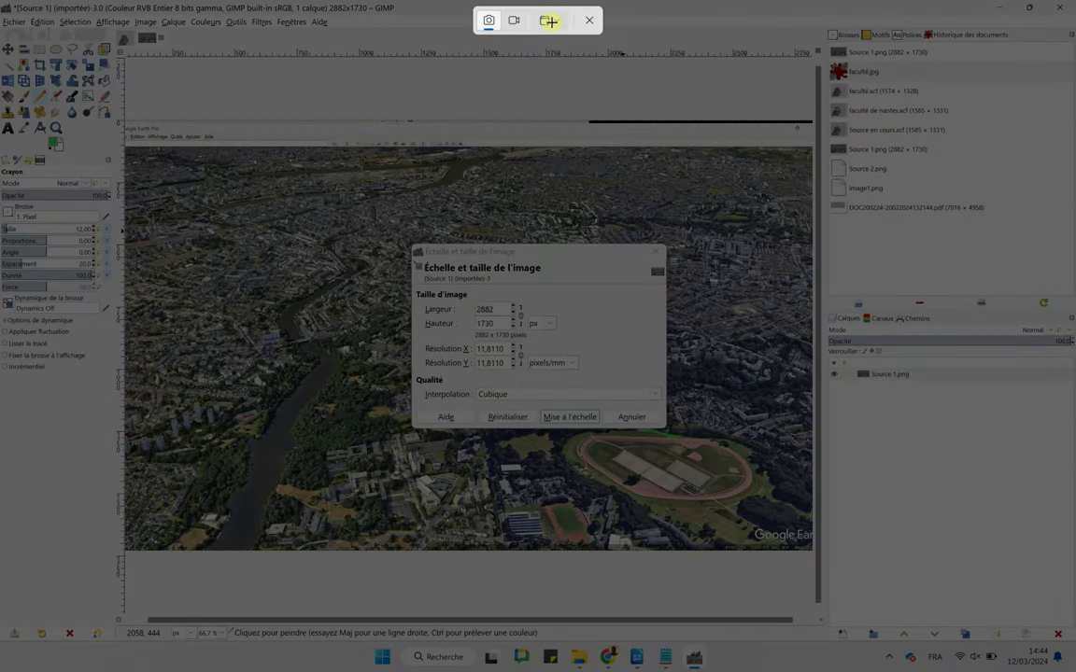
pyautogui.click(549, 21)
pyautogui.click(554, 20)
pyautogui.moveTo(346, 203); pyautogui.dragTo(607, 436)
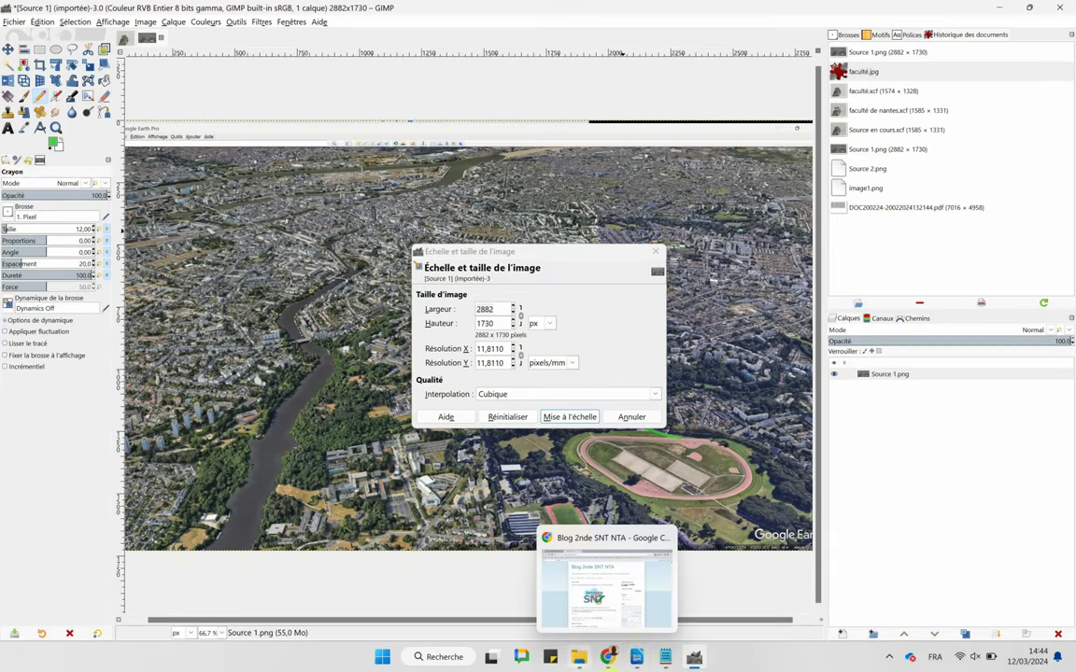
pyautogui.moveTo(636, 656)
pyautogui.click(572, 593)
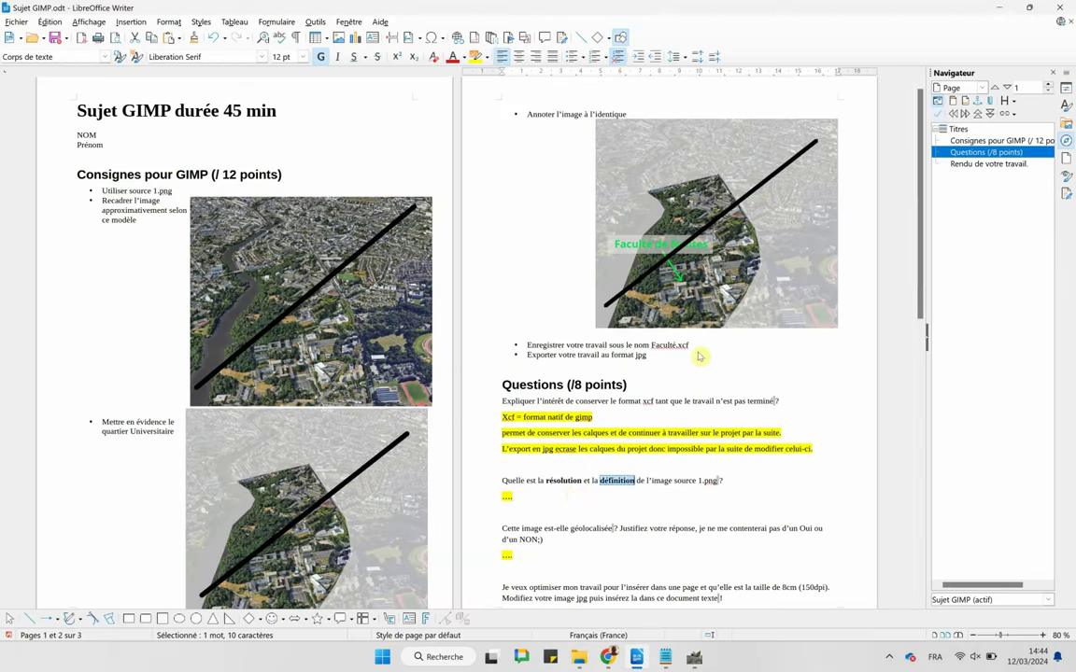
# Paste the GIMP size-dialog screenshot below the second question's answer line.
pyautogui.click(547, 496)
pyautogui.press('Return')
pyautogui.press('Return')
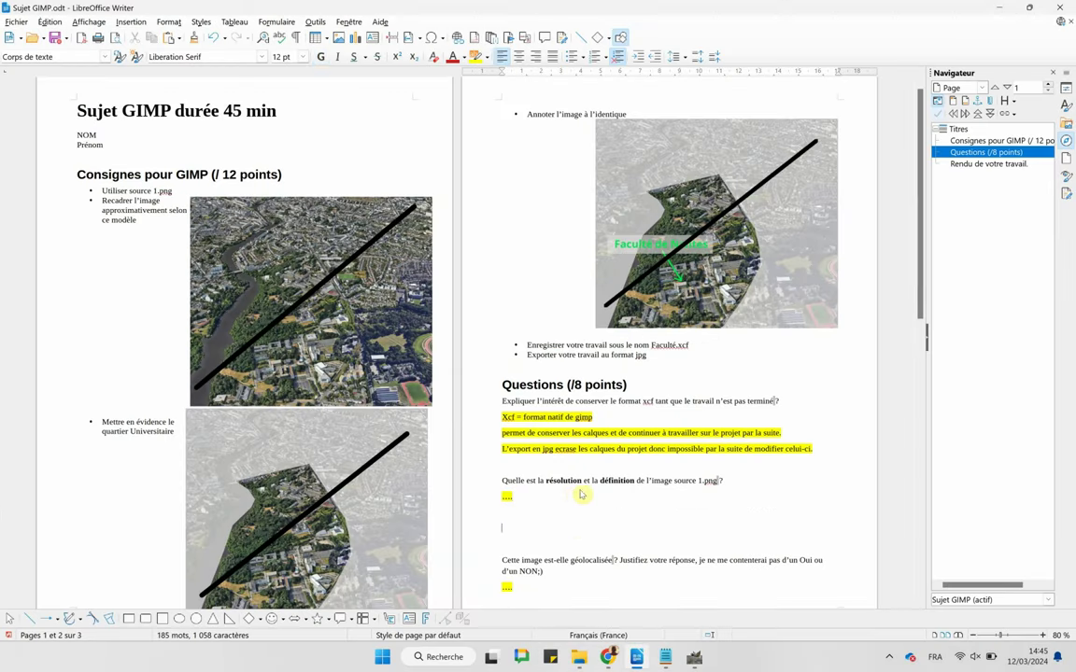
pyautogui.hotkey('ctrl', 'v')
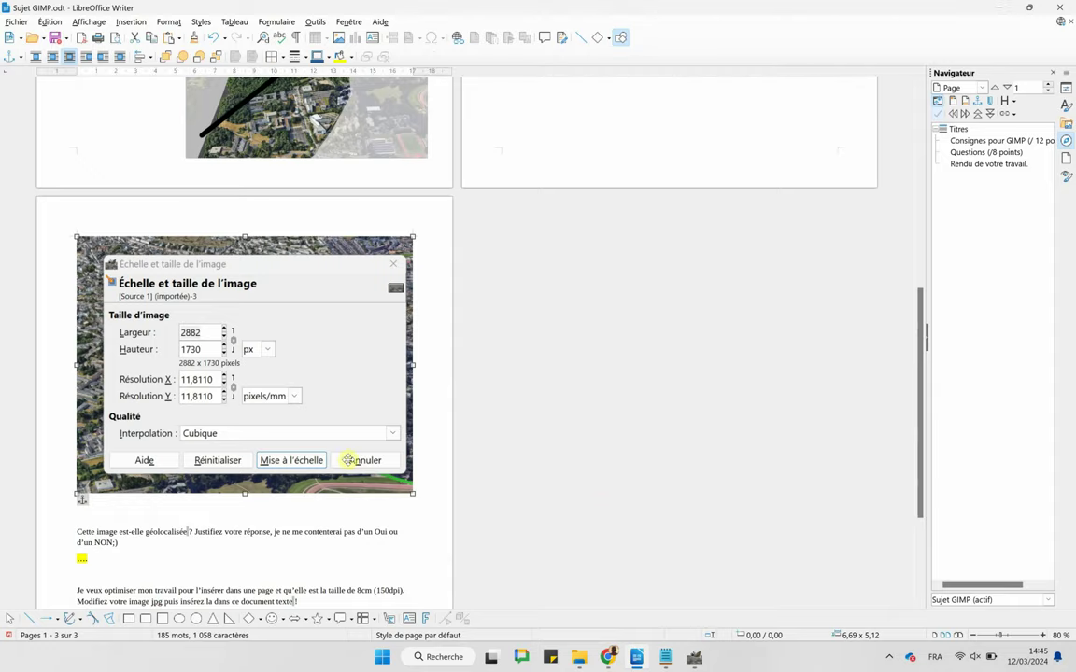
pyautogui.scroll(2, 336, 391)
pyautogui.scroll(2, 475, 370)
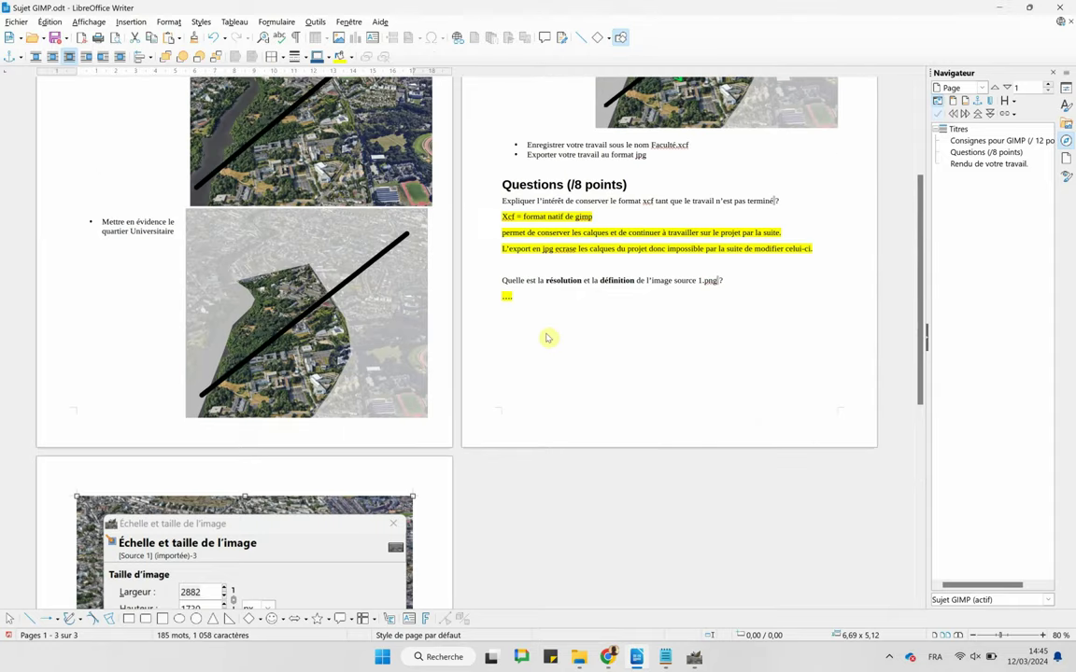
pyautogui.scroll(-1, 558, 332)
pyautogui.click(535, 246)
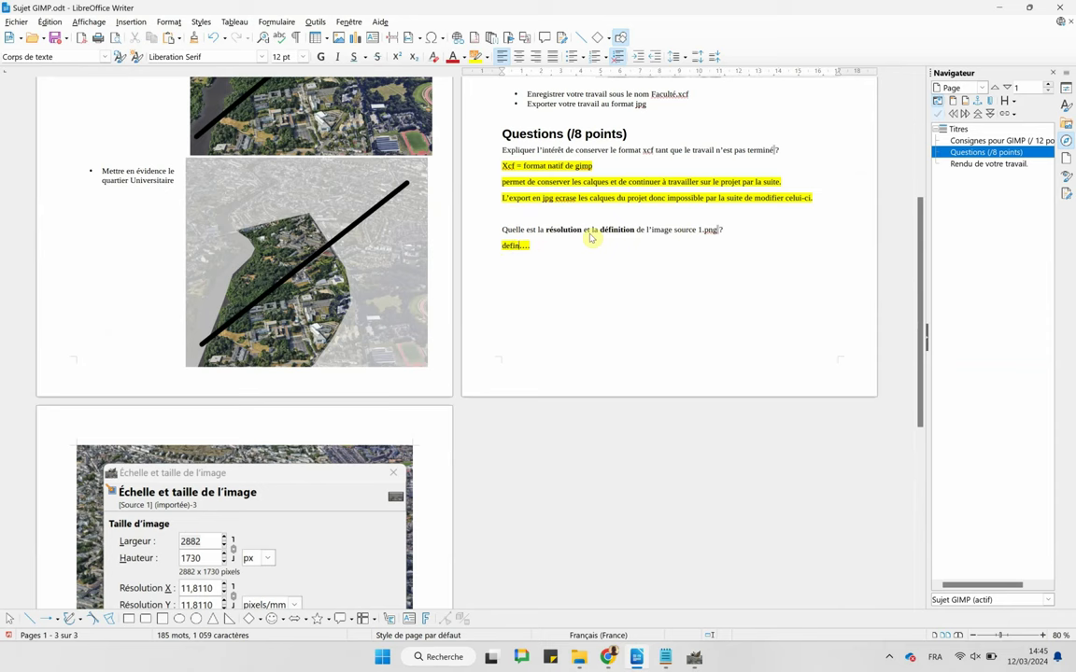
# Type the answer 'Définition de l'image = 2882 par 1730 pixels'.
pyautogui.write('tio')
pyautogui.press('BackSpace')
pyautogui.press('BackSpace')
pyautogui.press('BackSpace')
pyautogui.write('tion de l')
pyautogui.write("'")
pyautogui.write('mage = 288')
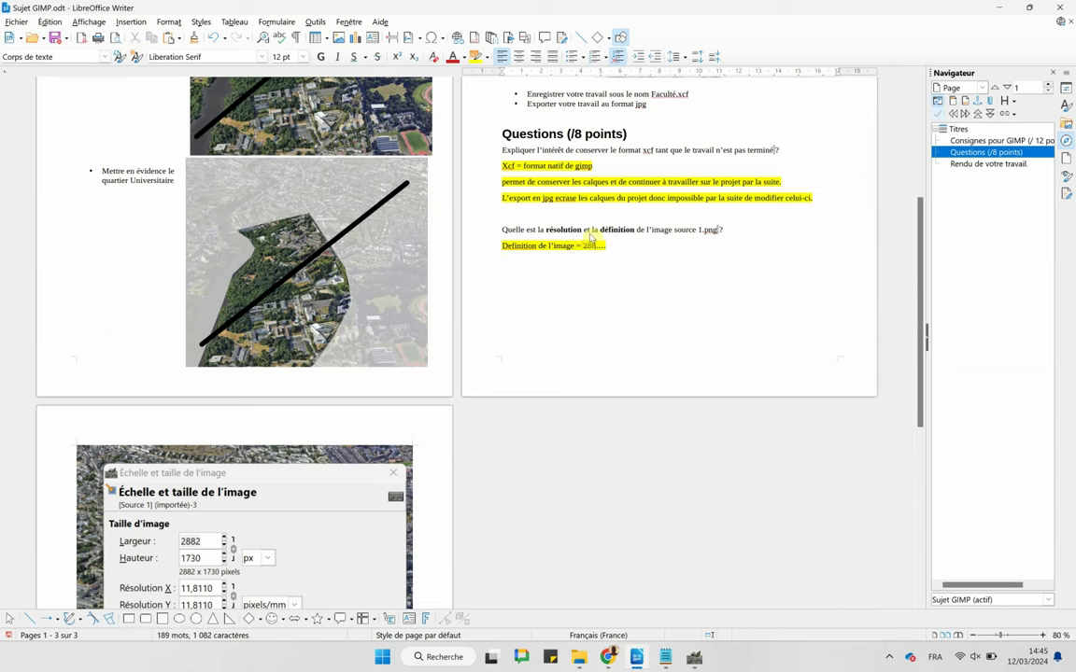
pyautogui.write(' pas')
pyautogui.press('BackSpace')
pyautogui.write('30 pixels')
pyautogui.press('Return')
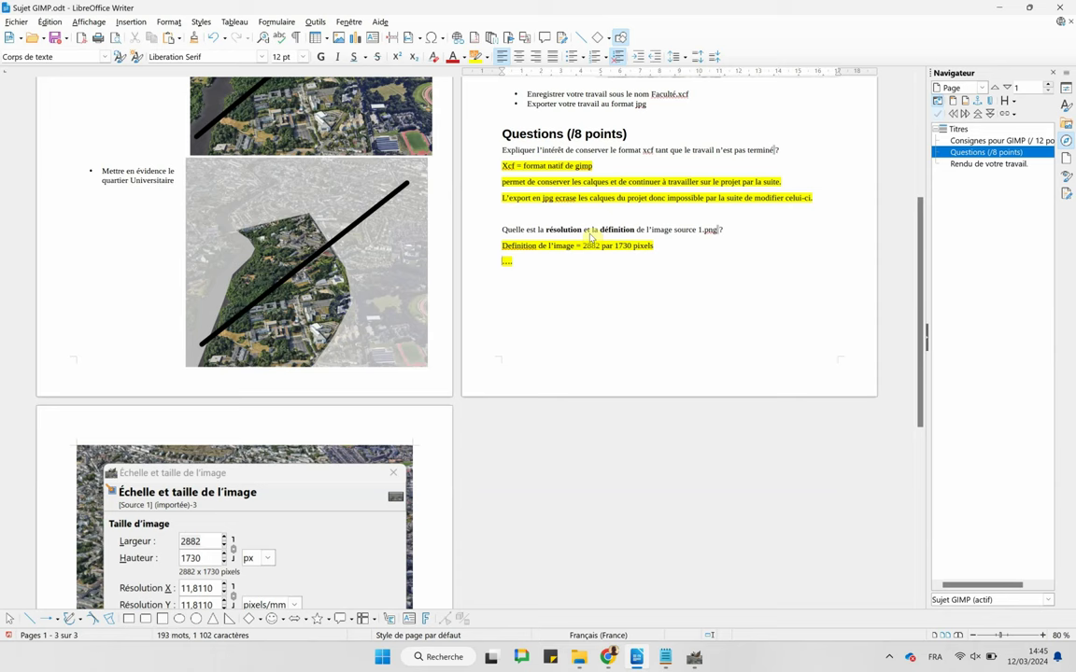
# Start the next answer line with 'Résolution de l'image ='.
pyautogui.write('Résolu')
pyautogui.write('tion')
pyautogui.press('BackSpace')
pyautogui.press('BackSpace')
pyautogui.press('BackSpace')
pyautogui.write('tion ')
pyautogui.write("de l'image =")
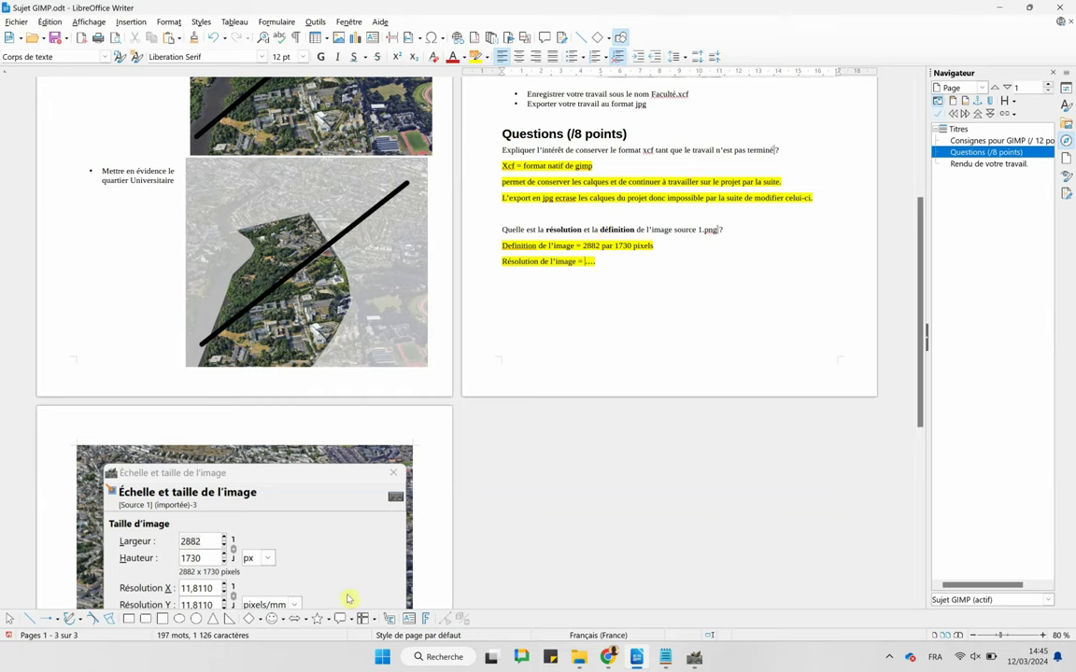
pyautogui.scroll(-1, 308, 556)
pyautogui.click(276, 552)
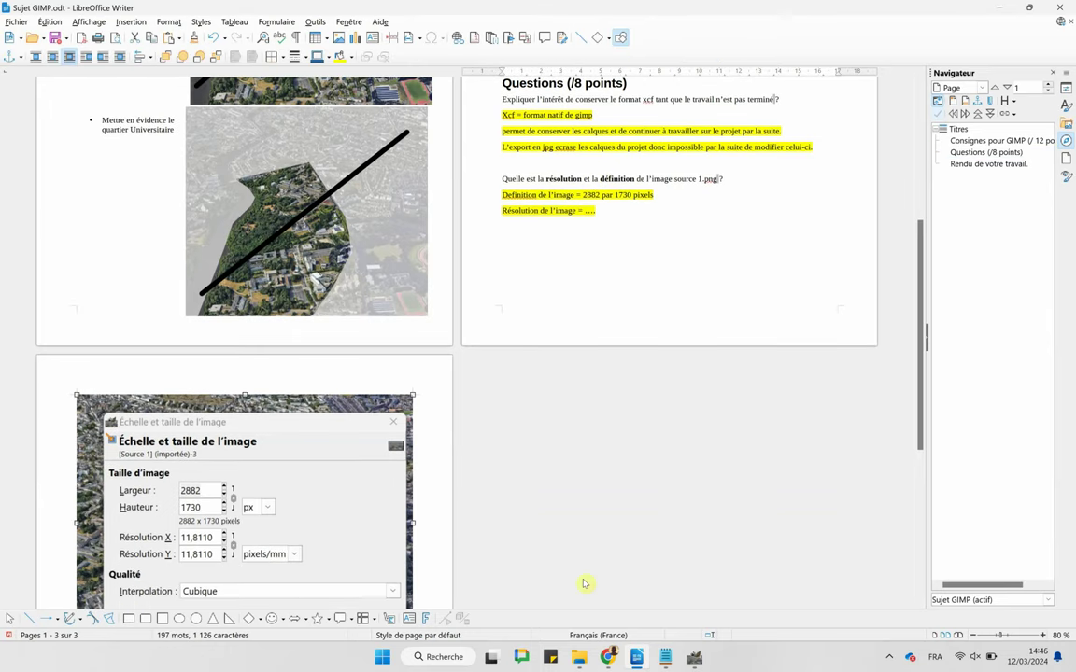
# Check the resolution in pixels/in in GIMP and answer 'Résolution de l'image = 300 dpi'.
pyautogui.click(694, 657)
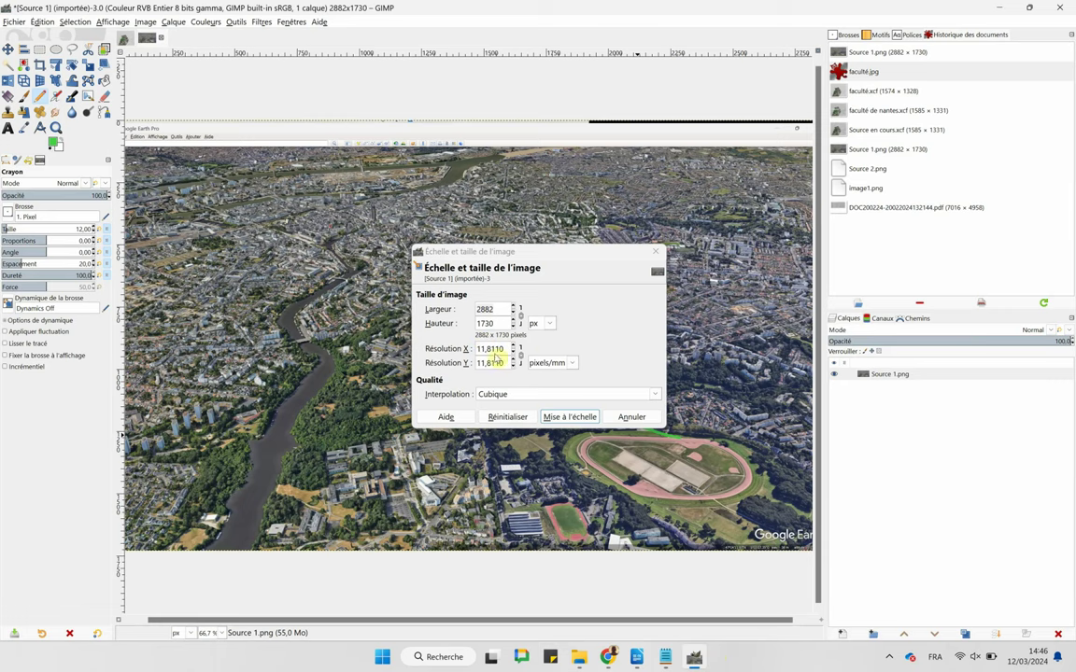
pyautogui.click(572, 363)
pyautogui.click(565, 352)
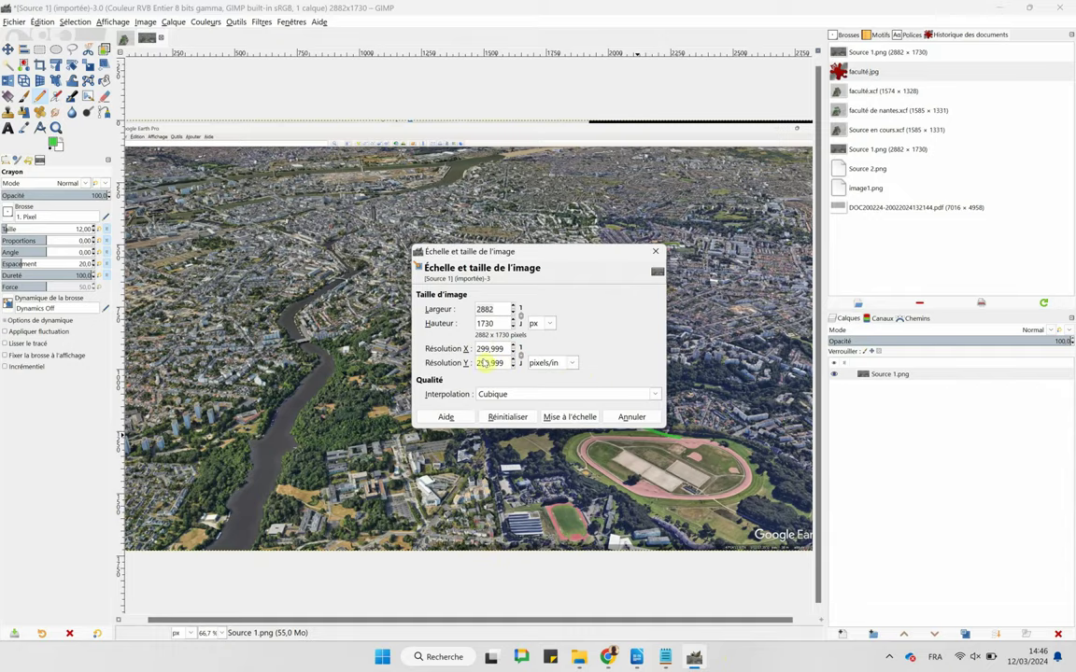
pyautogui.hotkey('alt', 'Tab')
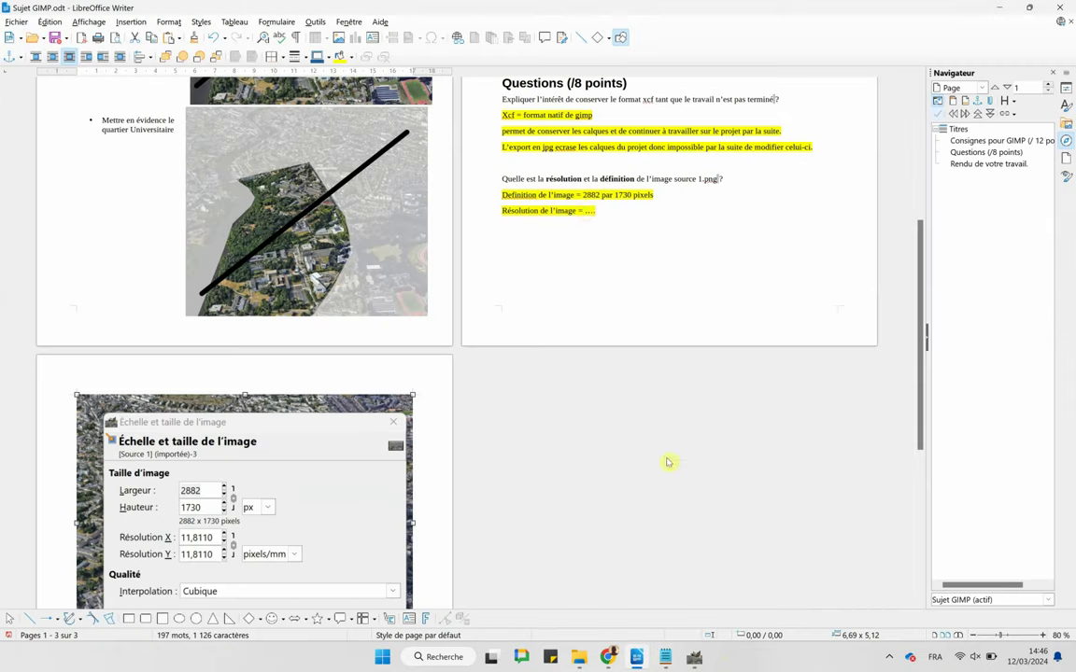
pyautogui.doubleClick(588, 210)
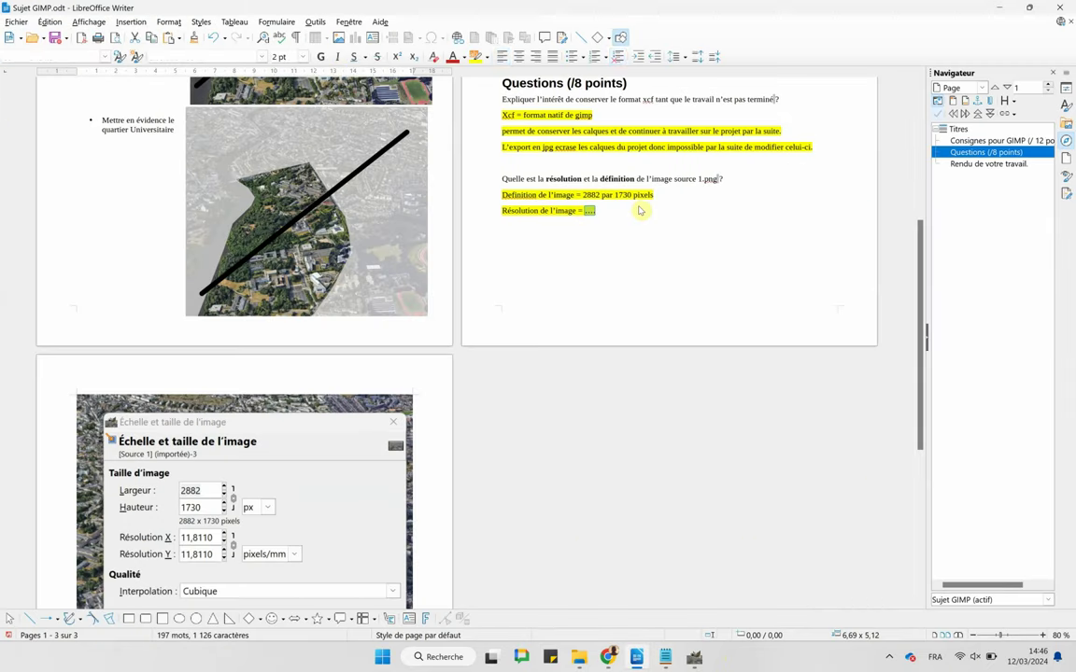
pyautogui.write('300 dpi')
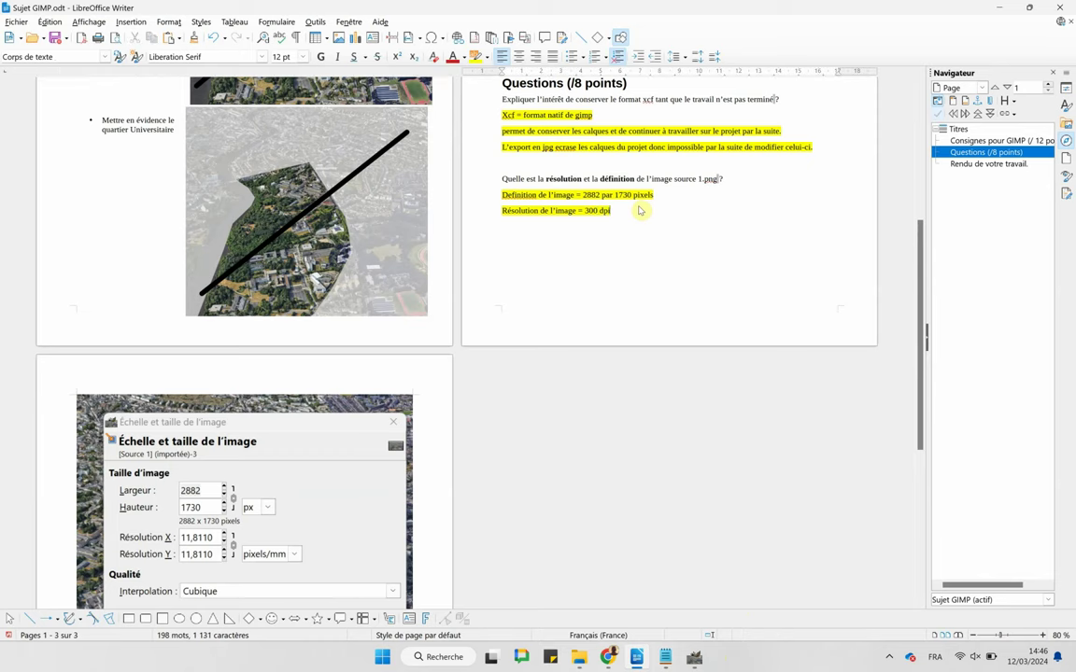
pyautogui.scroll(-3, 656, 218)
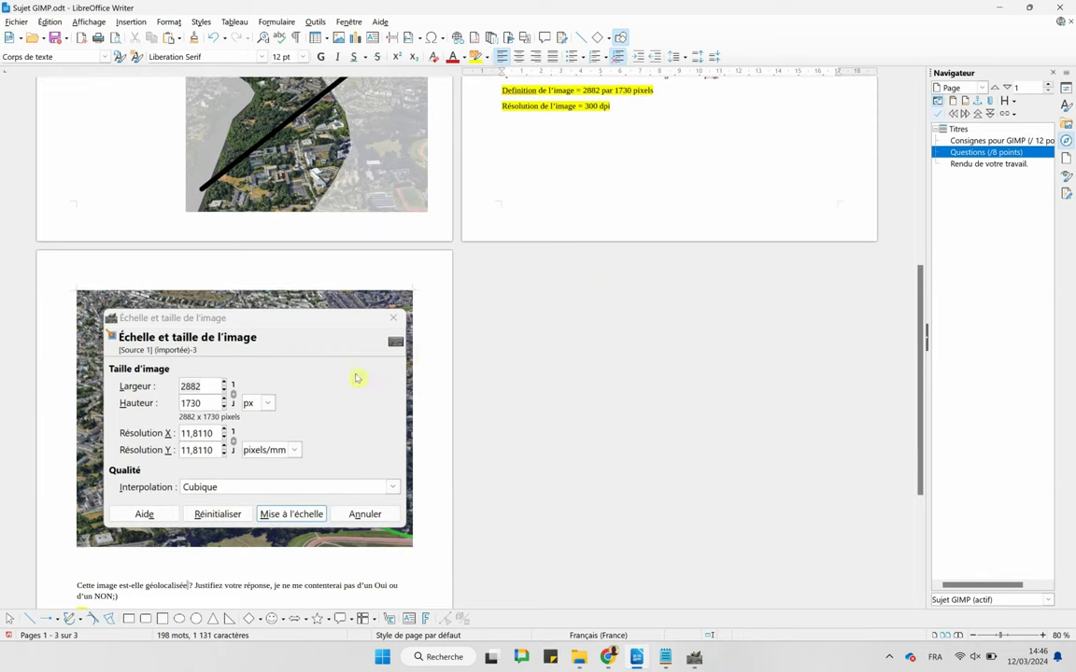
# Delete the pasted scale-dialog screenshot and remove the blank lines above the geolocation question.
pyautogui.click(339, 367)
pyautogui.press('Delete')
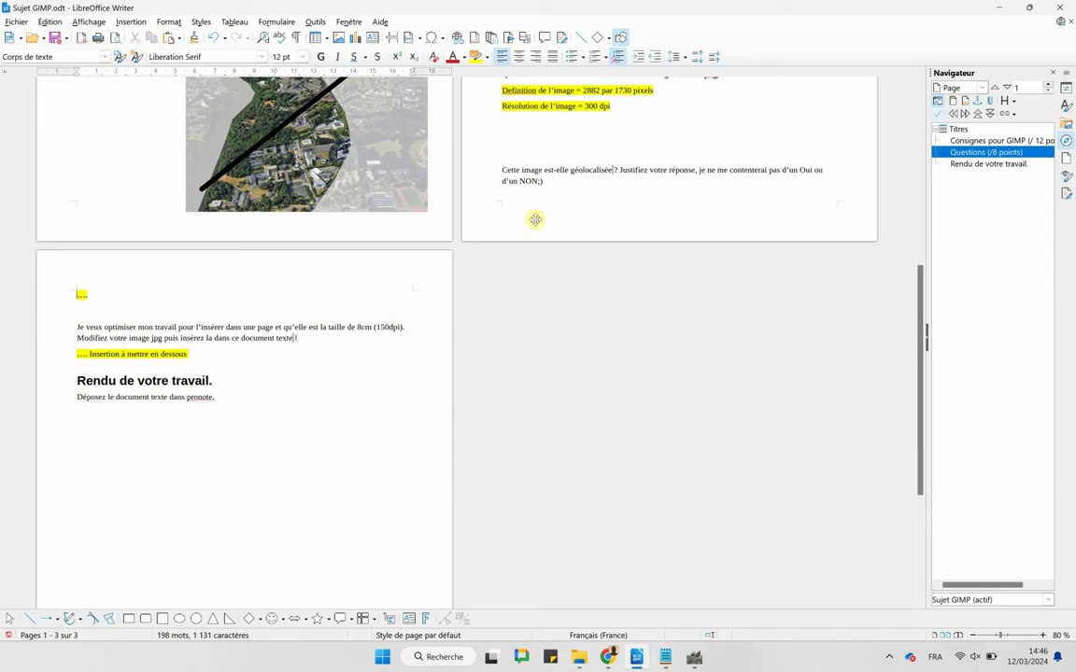
pyautogui.scroll(2, 552, 226)
pyautogui.click(505, 223)
pyautogui.press('BackSpace')
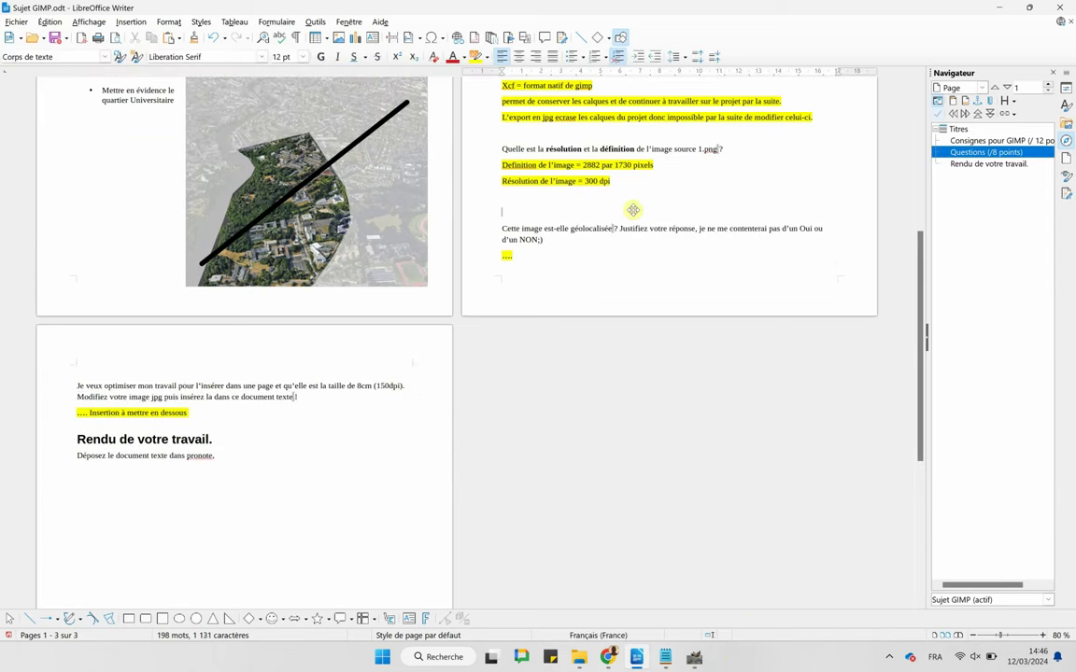
pyautogui.press('BackSpace')
pyautogui.press('BackSpace')
# Replace the '….' placeholder under the geolocation question with an empty answer line.
pyautogui.press('Return')
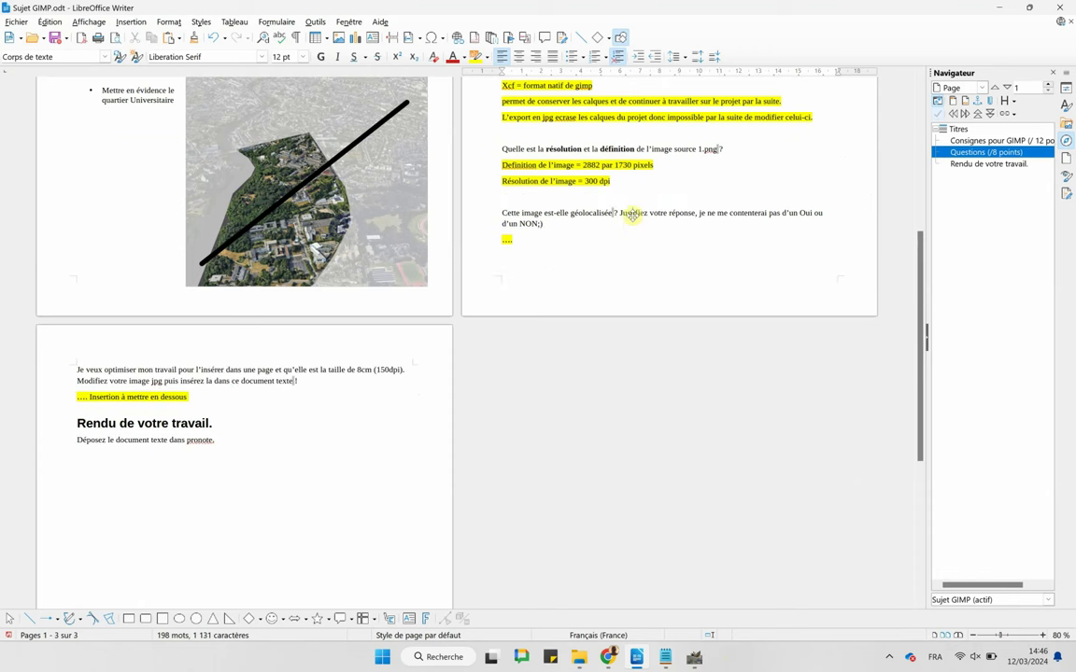
pyautogui.moveTo(631, 213); pyautogui.dragTo(759, 212)
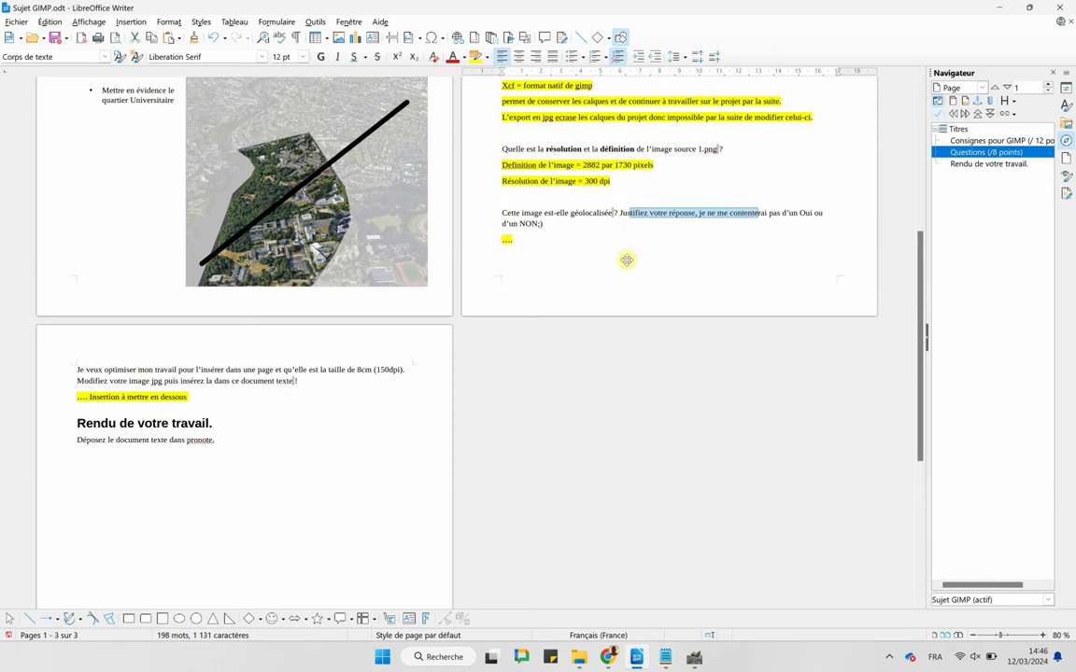
pyautogui.click(596, 238)
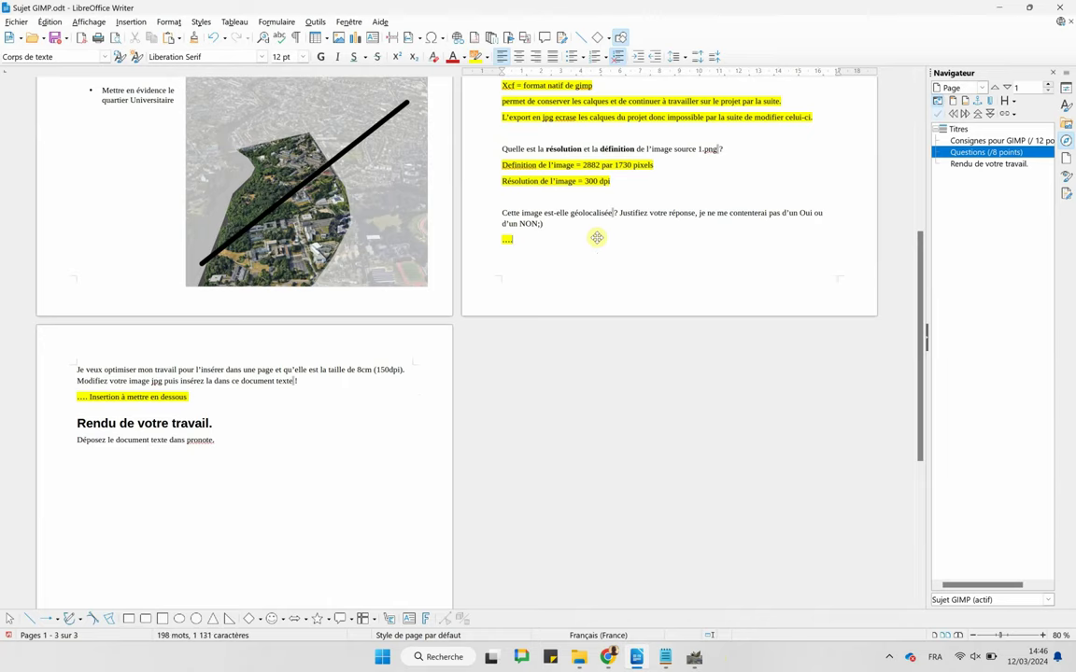
pyautogui.press('BackSpace')
pyautogui.press('Return')
# Cancel GIMP's Scale dialog and open the image's metadata viewer.
pyautogui.click(694, 658)
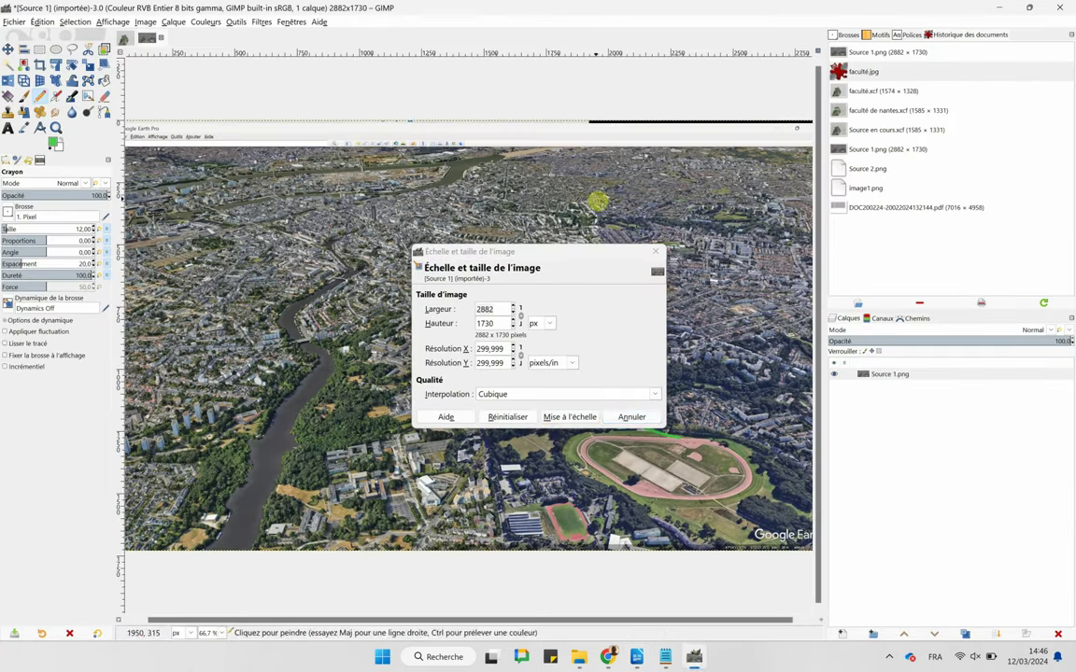
pyautogui.click(629, 416)
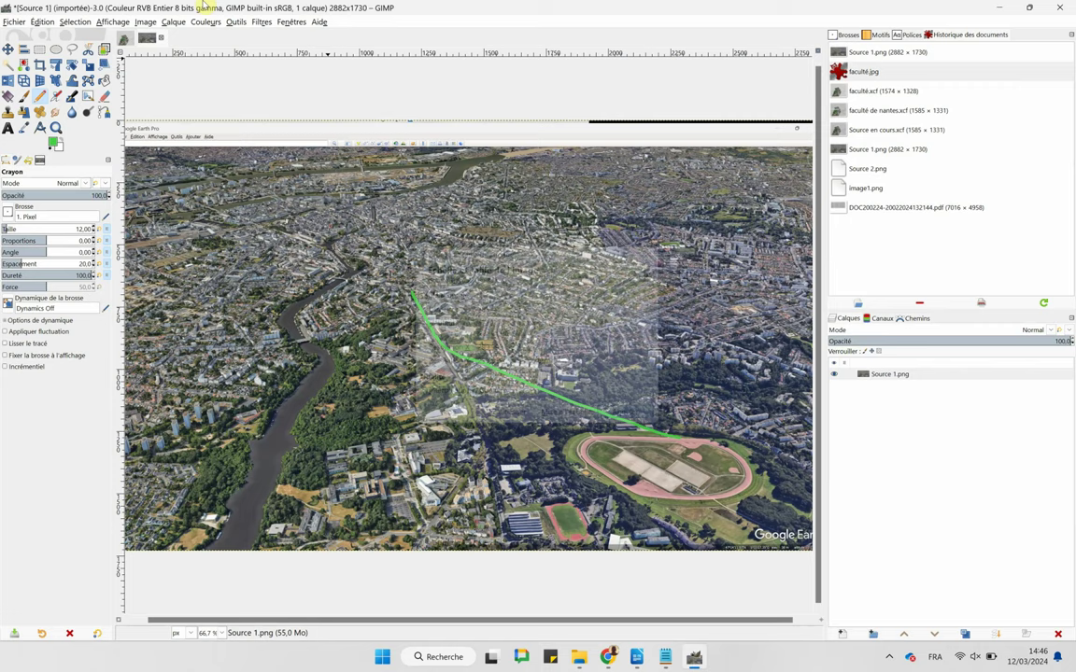
pyautogui.click(145, 22)
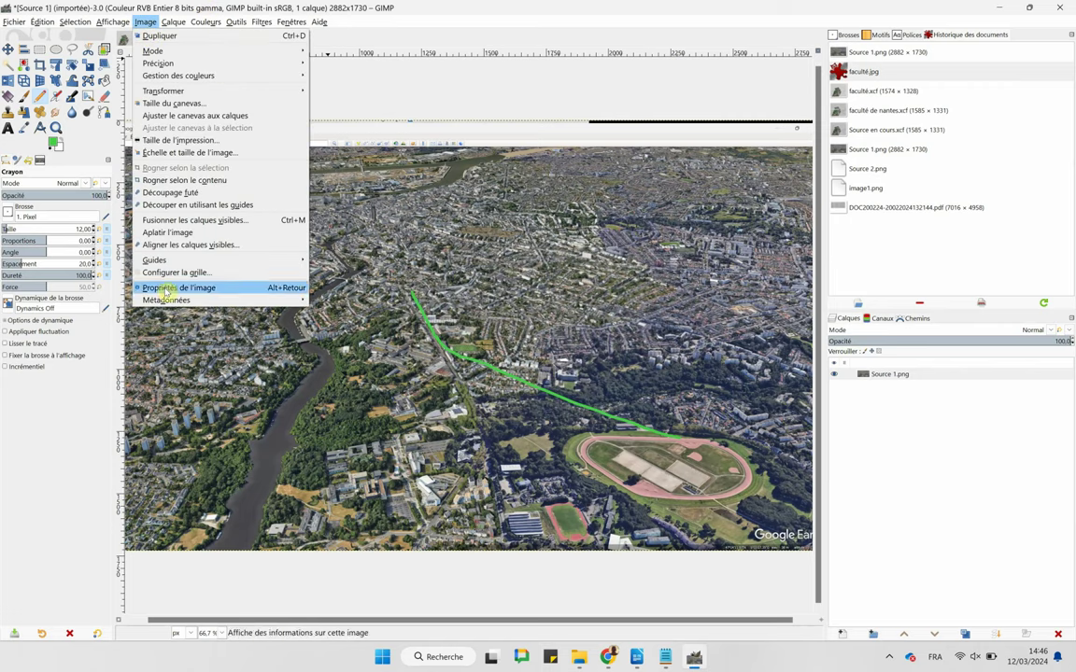
pyautogui.moveTo(166, 299)
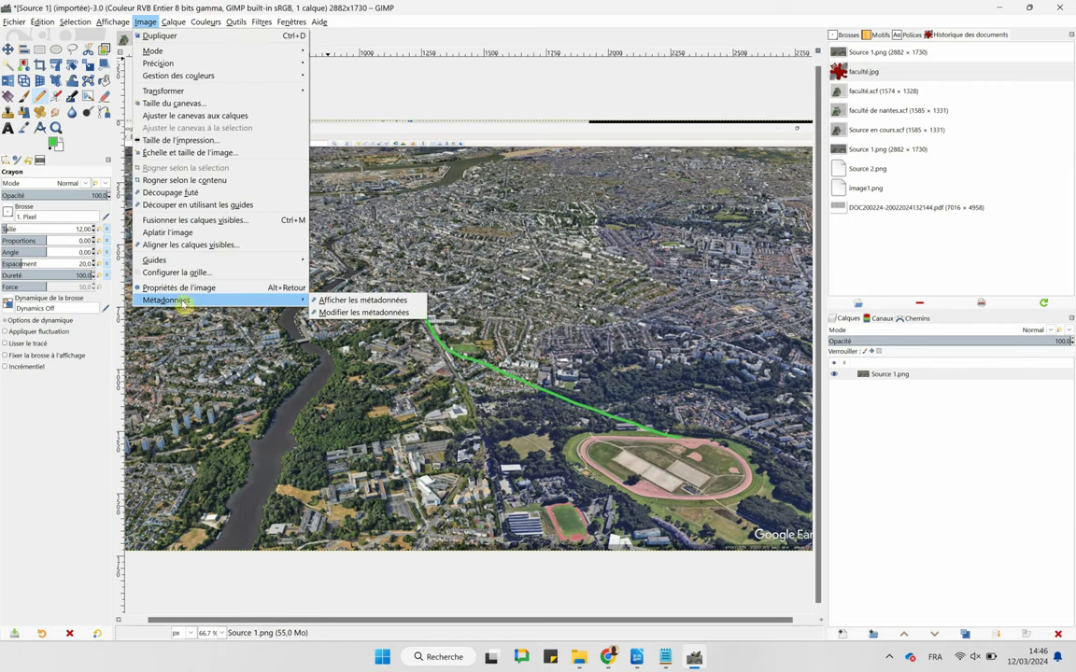
pyautogui.click(319, 301)
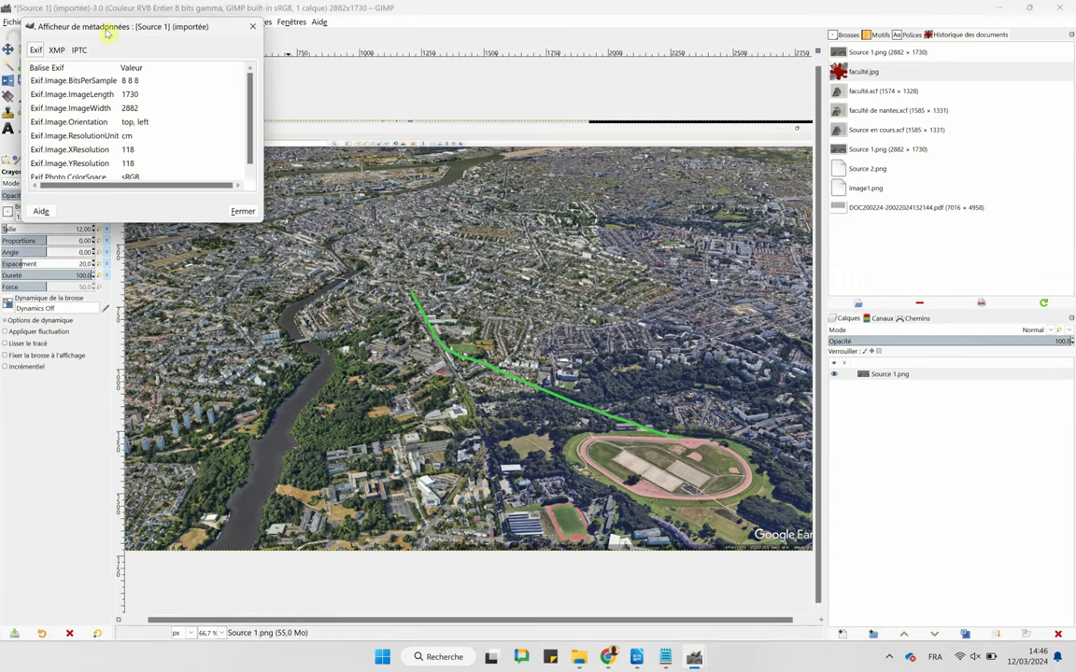
# Review the Exif, XMP and IPTC tabs for location data, then close the viewer.
pyautogui.moveTo(107, 30)
pyautogui.mouseDown()
pyautogui.moveTo(256, 152)
pyautogui.moveTo(437, 187)
pyautogui.mouseUp()
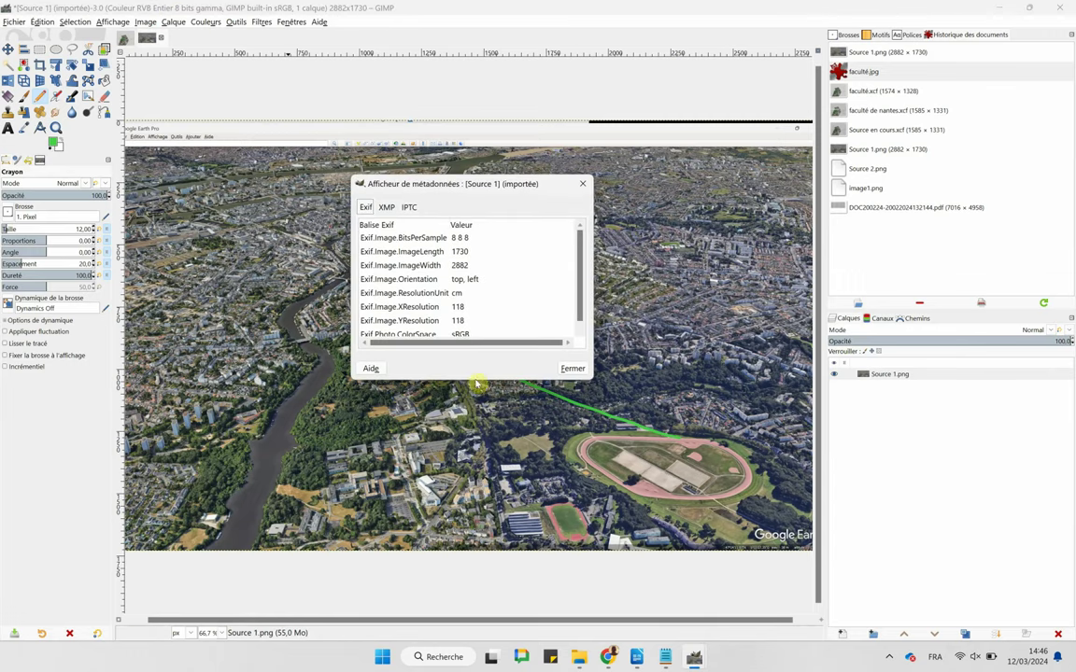
pyautogui.moveTo(476, 381); pyautogui.dragTo(476, 551)
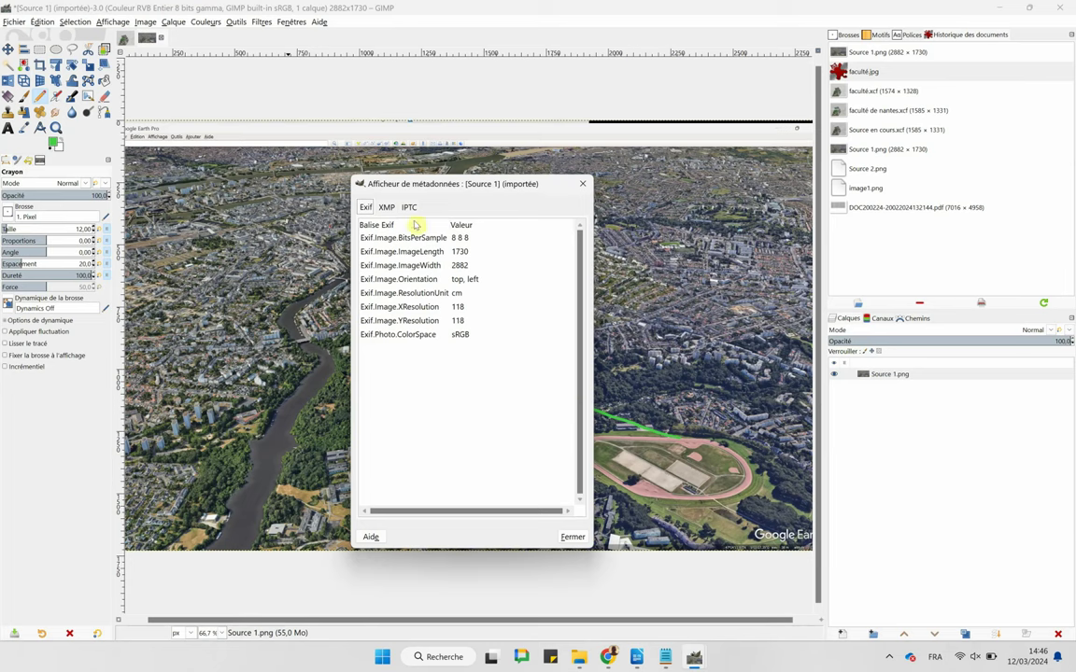
pyautogui.click(386, 208)
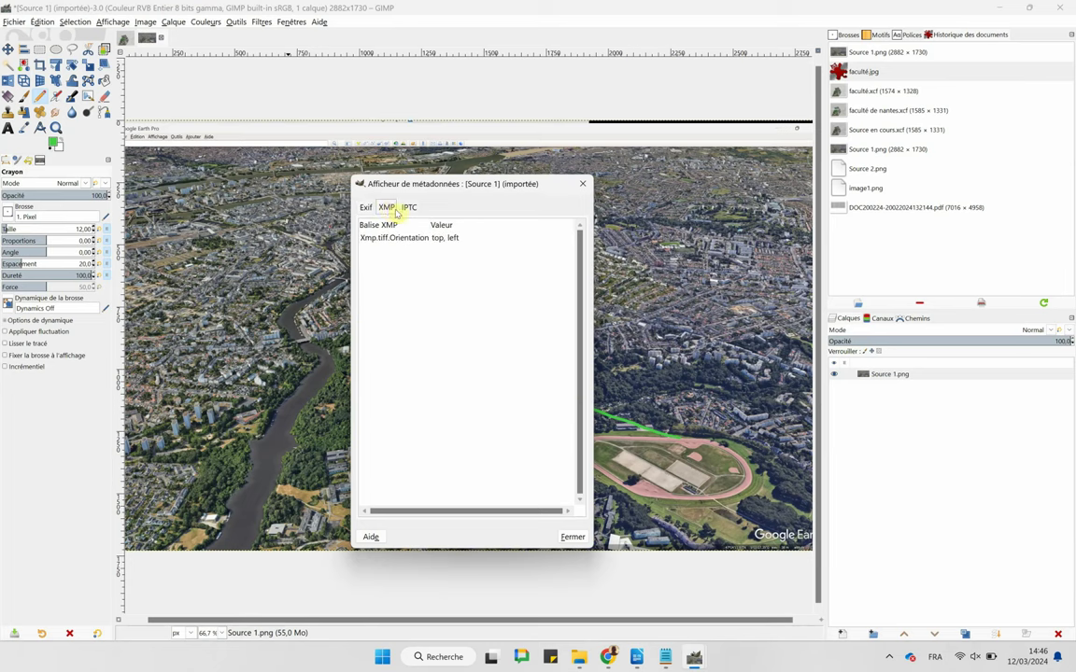
pyautogui.click(408, 209)
pyautogui.click(364, 207)
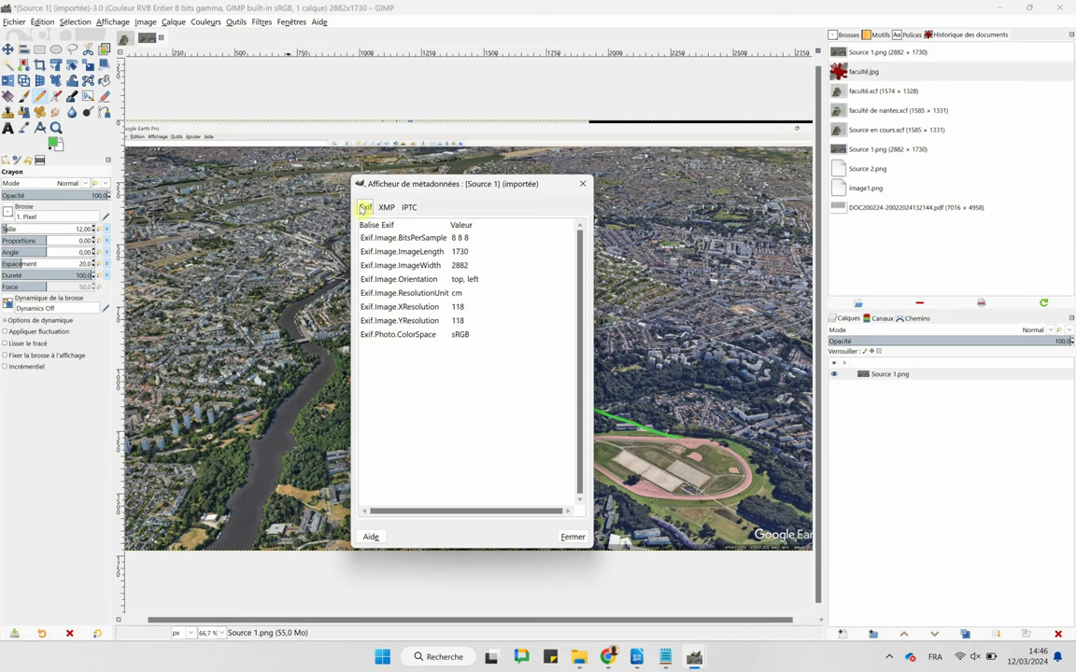
pyautogui.click(385, 207)
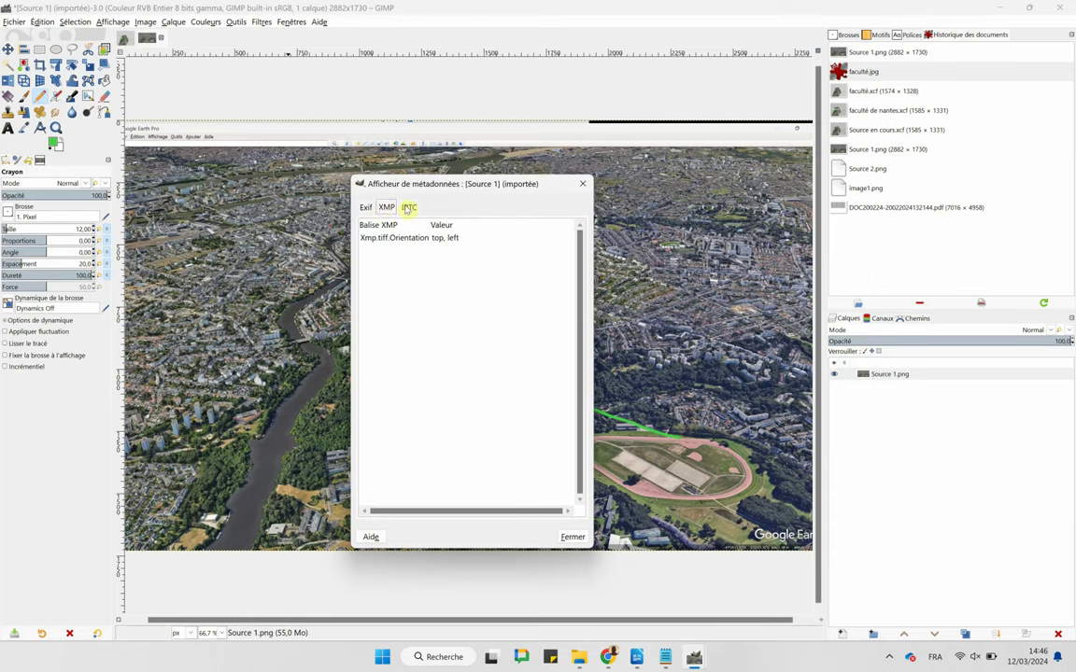
pyautogui.click(408, 207)
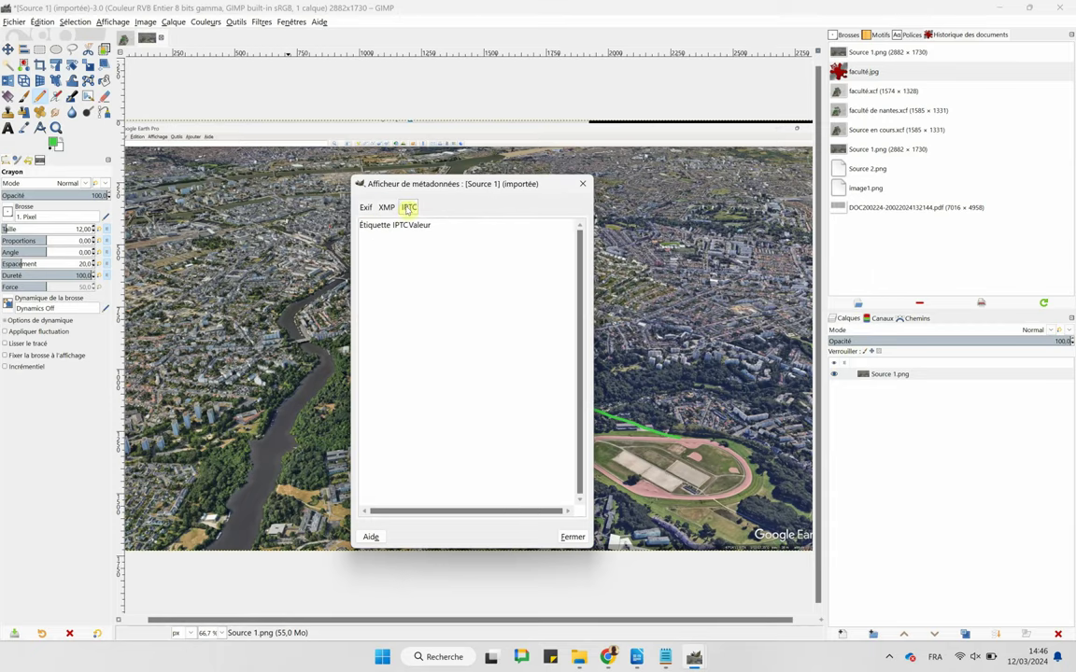
pyautogui.click(571, 537)
pyautogui.click(666, 659)
pyautogui.write('Cette image ne contient par de données EXIF')
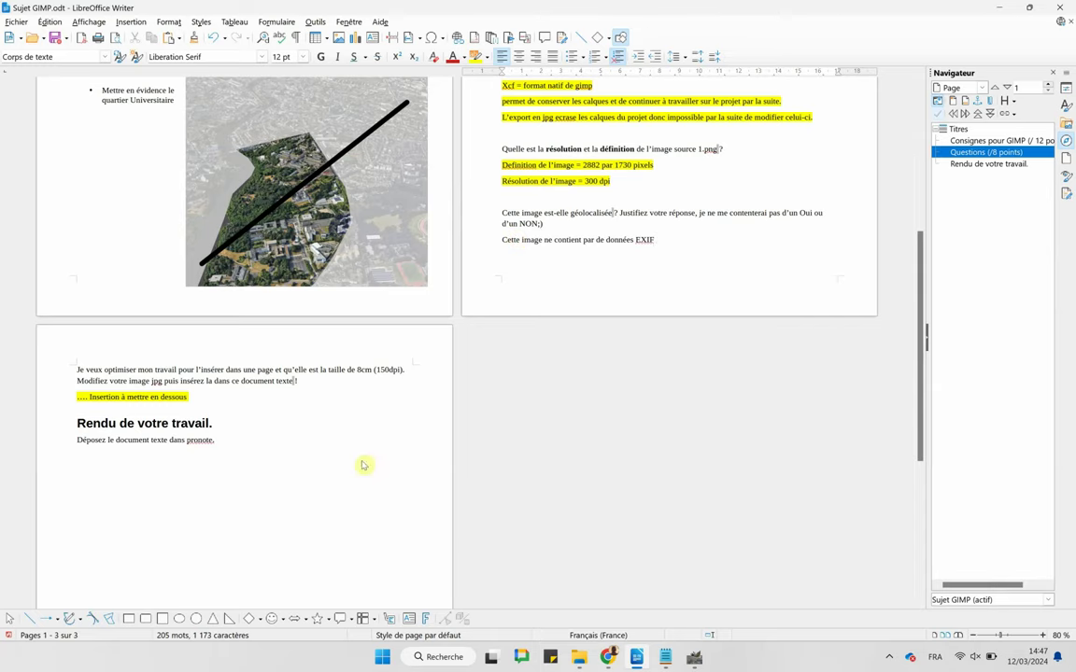
# Bring GIMP back to the front with Source 1.png after writing the no-EXIF answer.
pyautogui.click(695, 659)
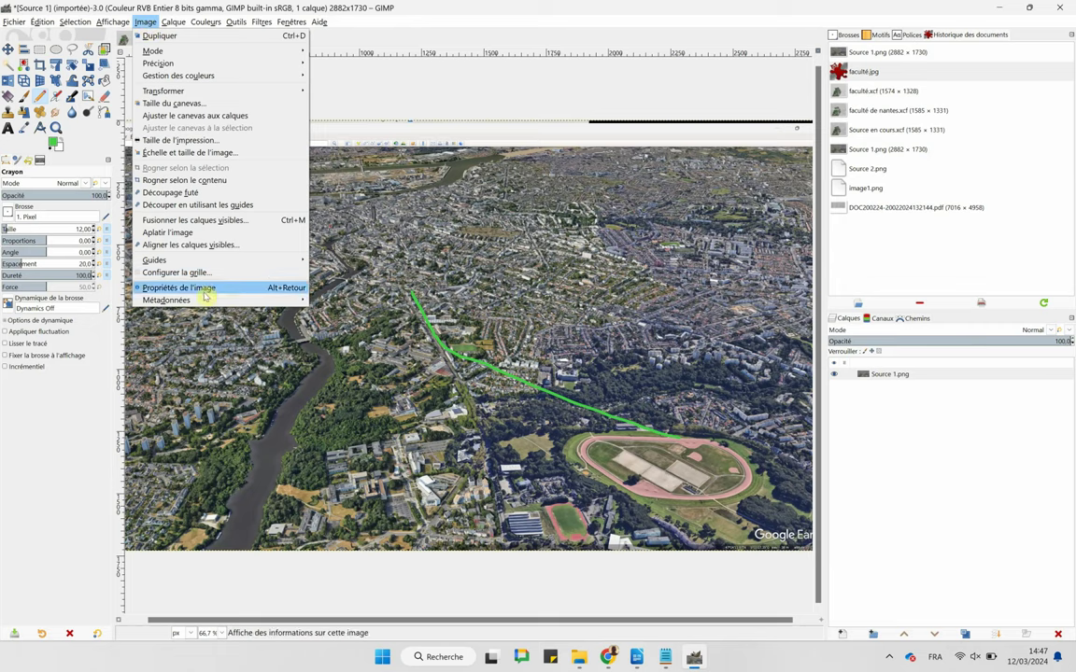
# Recheck the Exif tags in GIMP's metadata viewer, then return to the Writer exam sheet.
pyautogui.moveTo(166, 300)
pyautogui.click(360, 299)
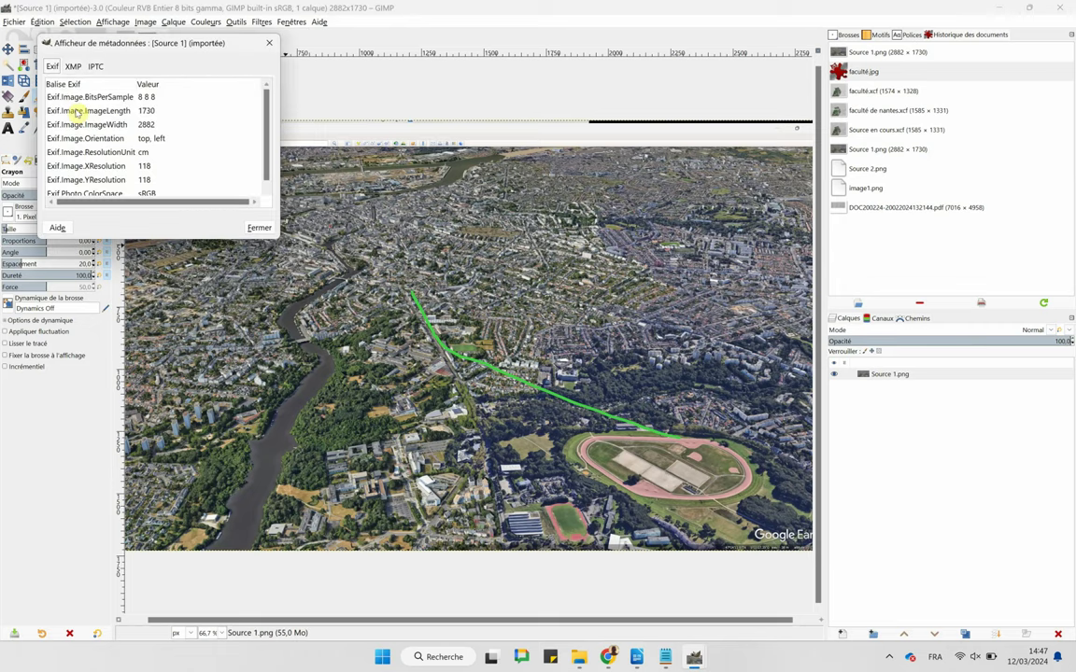
pyautogui.scroll(-1, 77, 112)
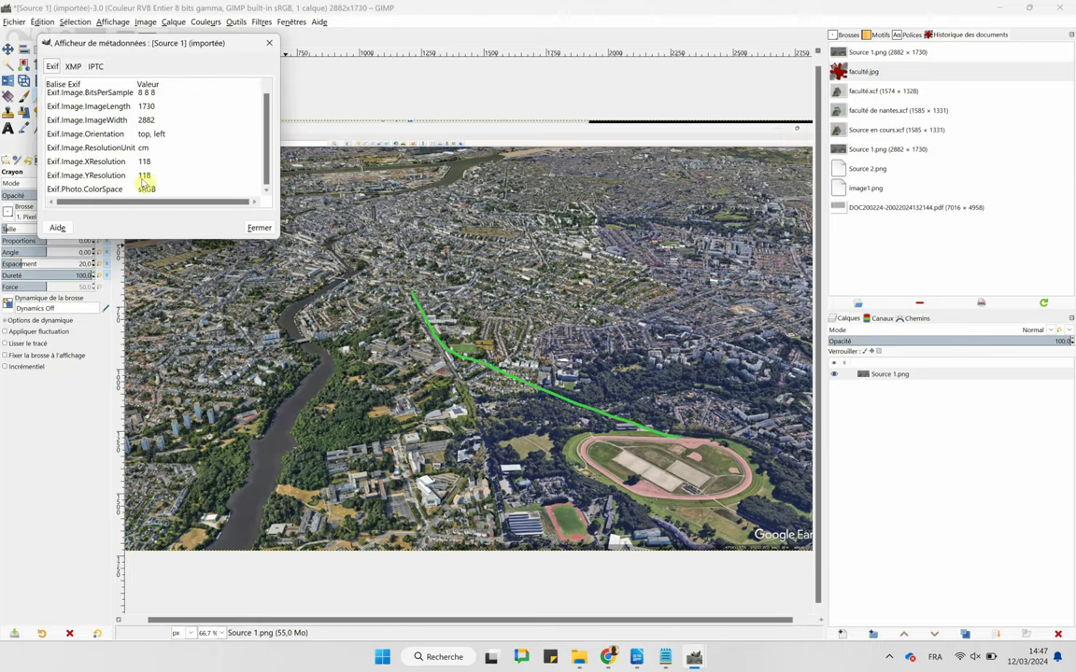
pyautogui.click(665, 656)
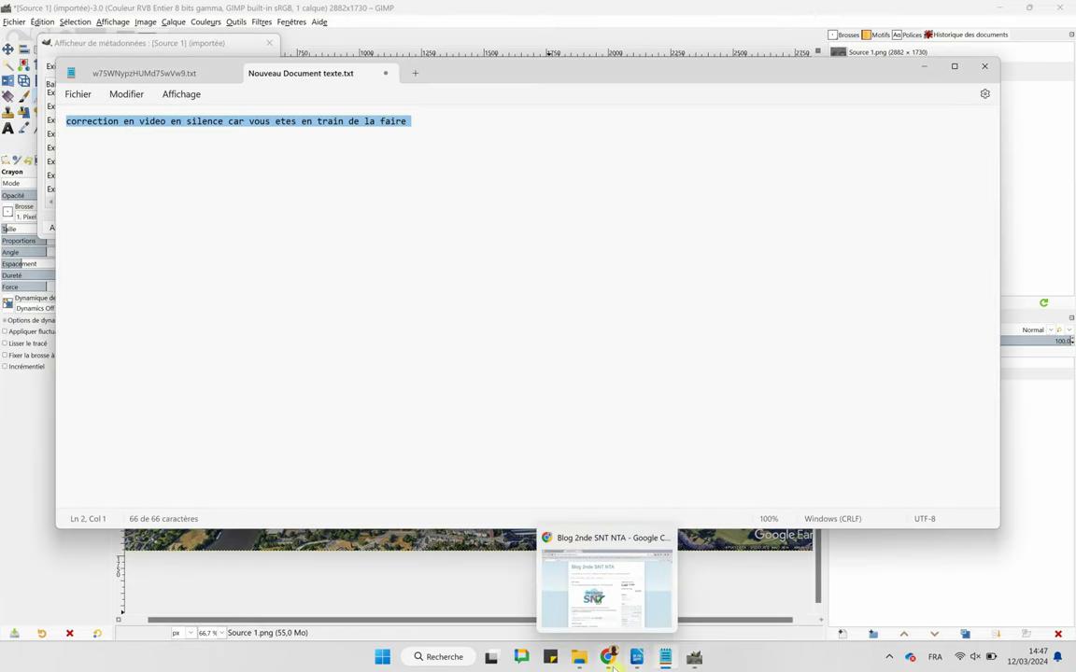
pyautogui.moveTo(636, 657)
pyautogui.click(665, 597)
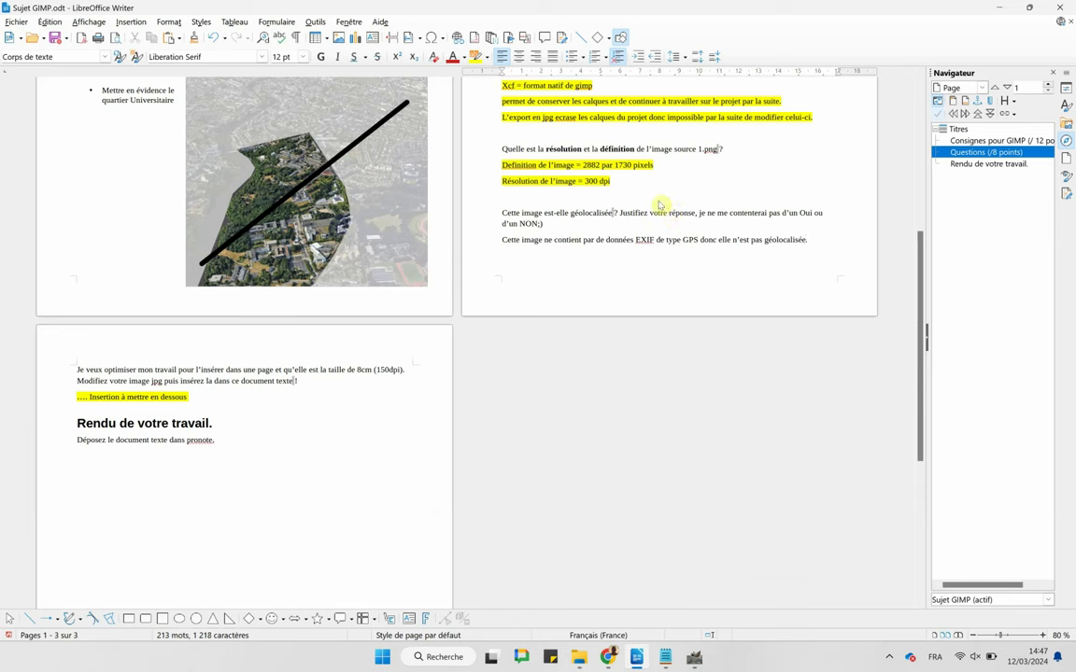
# Highlight the new EXIF answer sentence like the other answers.
pyautogui.tripleClick(644, 240)
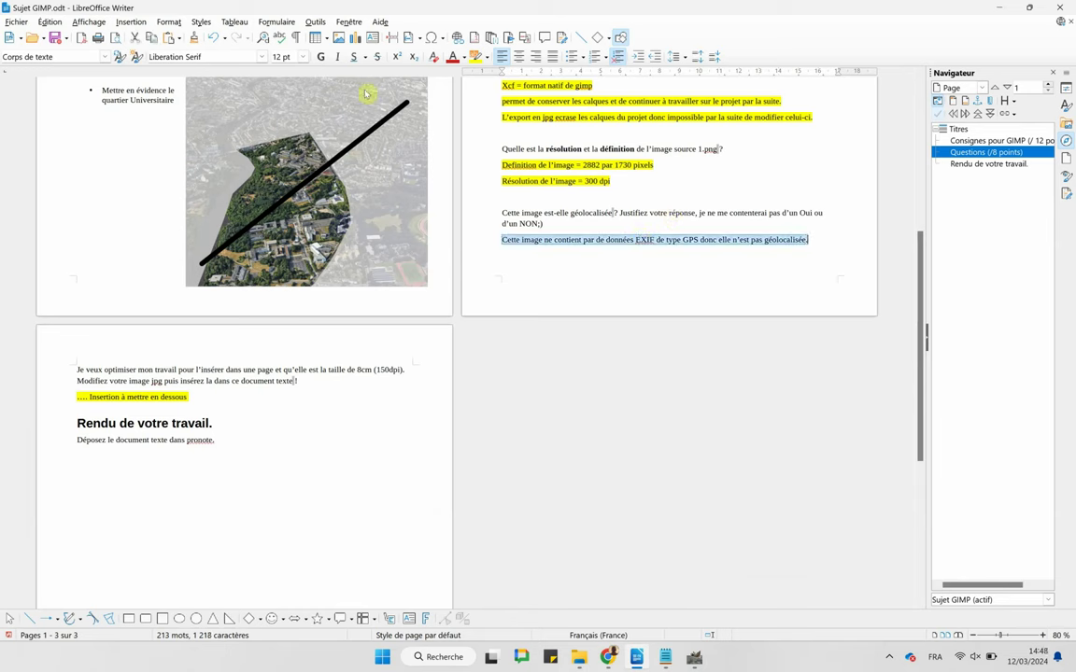
pyautogui.click(475, 56)
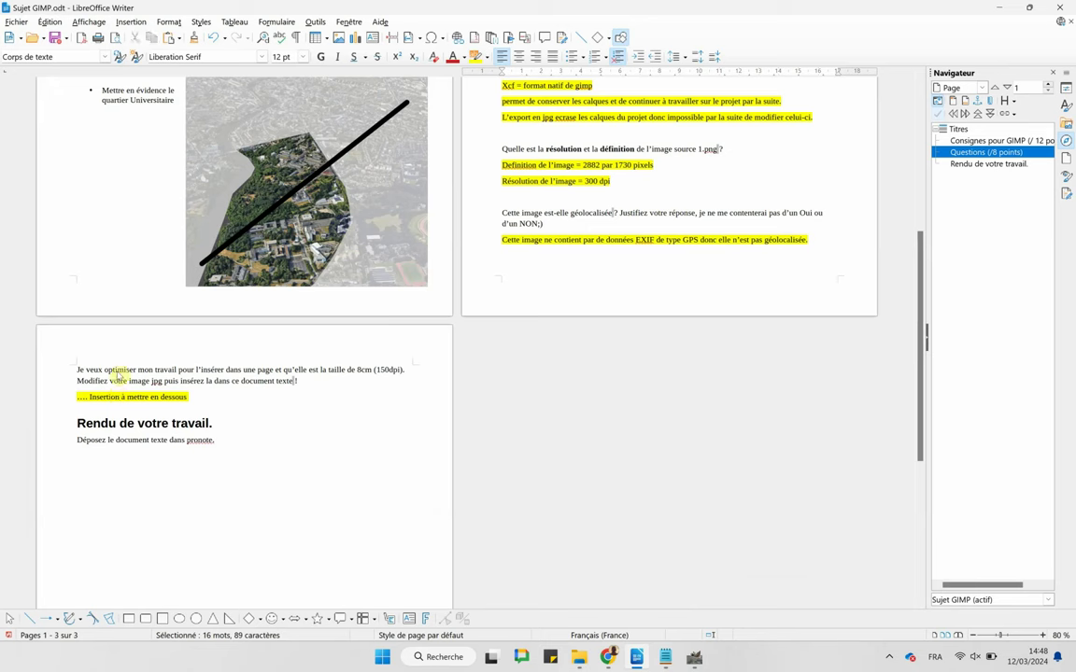
pyautogui.moveTo(102, 381); pyautogui.dragTo(305, 366)
pyautogui.click(356, 370)
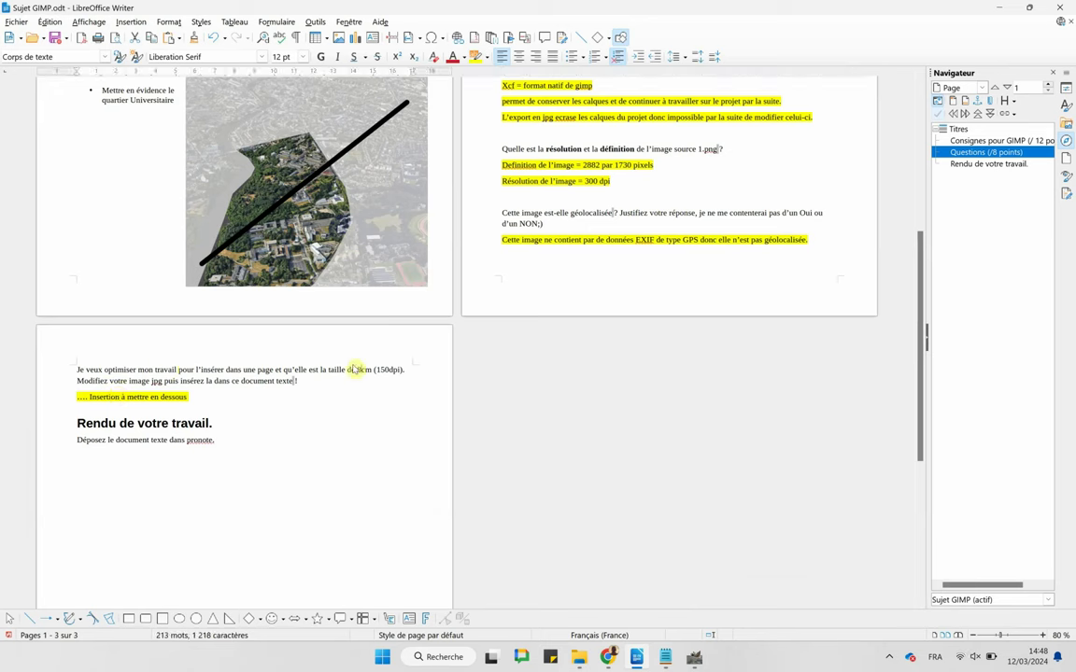
# Make '8cm' and '(150dpi)' bold in the resize instruction.
pyautogui.doubleClick(362, 370)
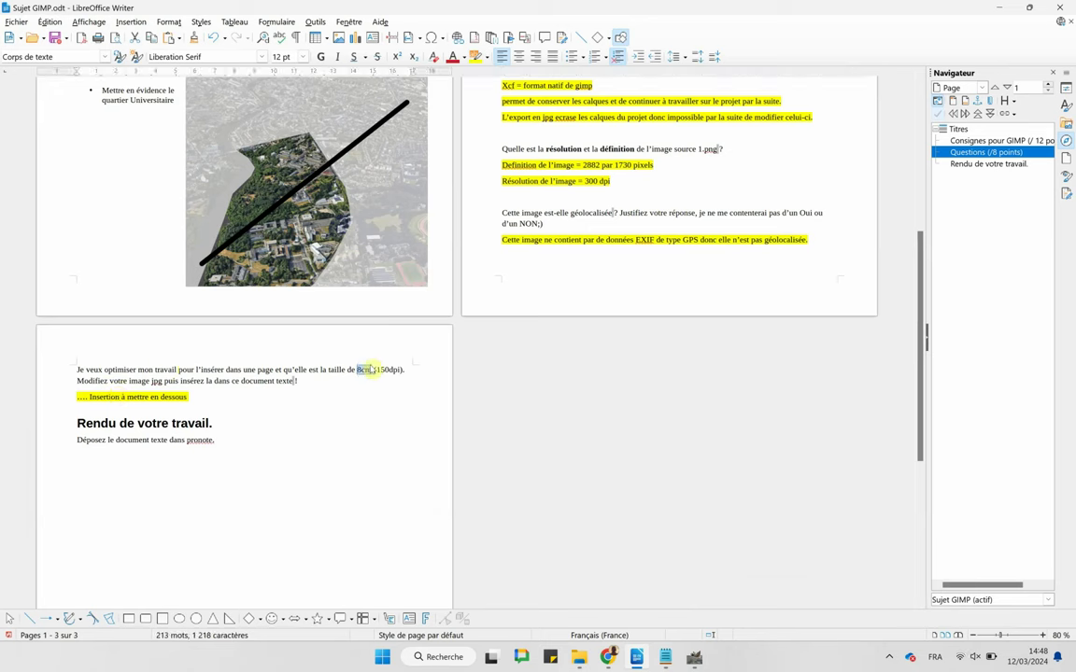
pyautogui.click(321, 57)
pyautogui.moveTo(375, 370); pyautogui.dragTo(404, 368)
pyautogui.click(406, 367)
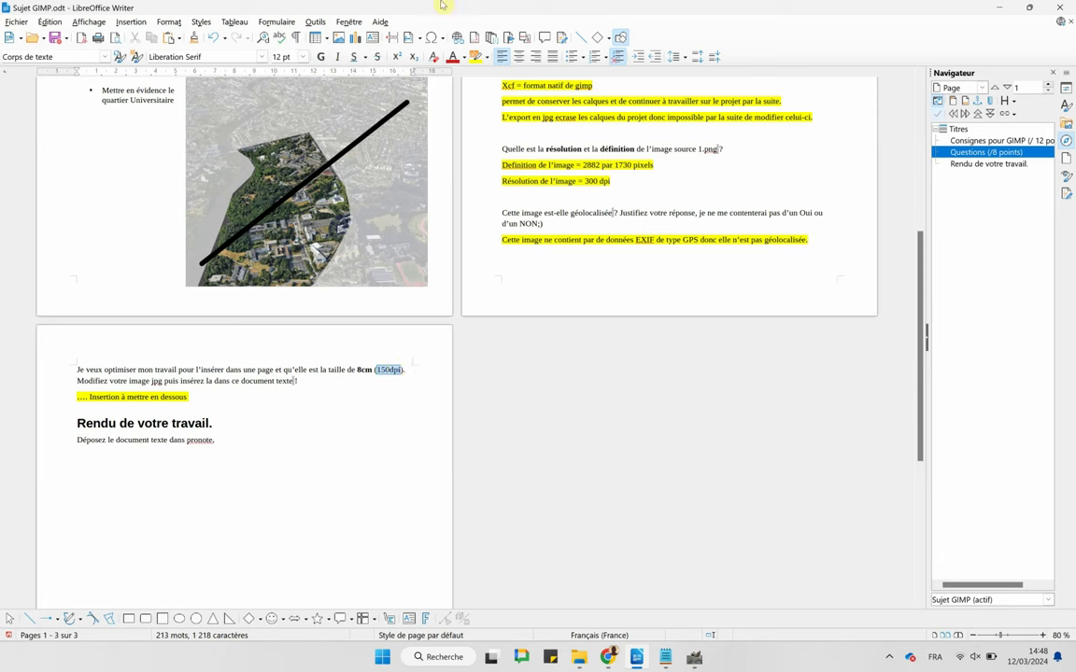
pyautogui.click(321, 57)
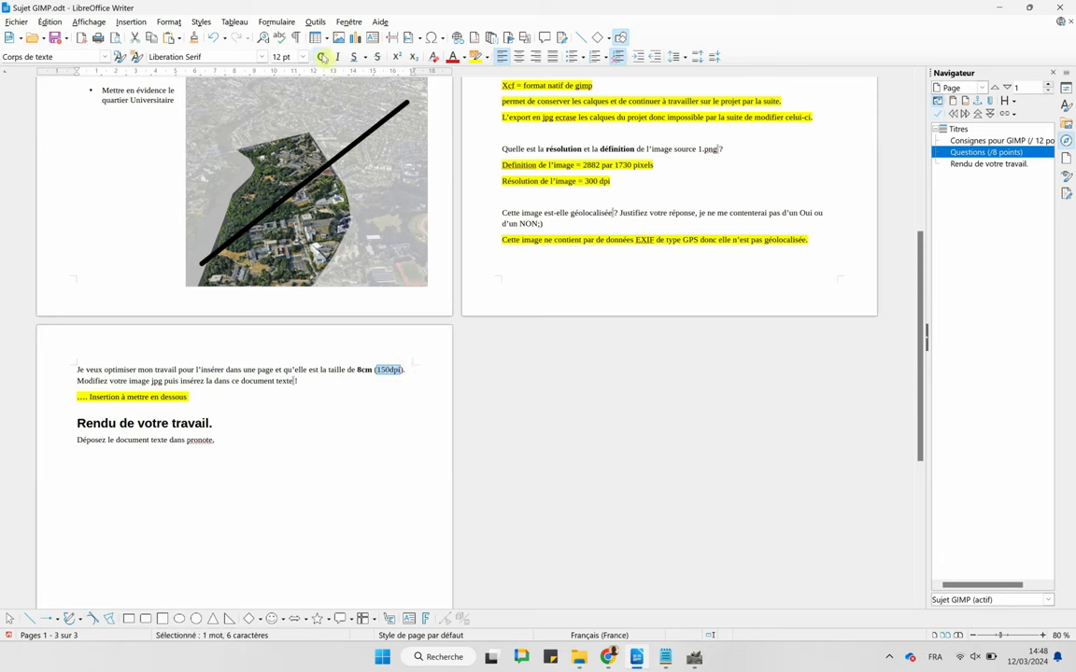
# Bold the words 'mon travail' at the start of the same instruction.
pyautogui.click(135, 368)
pyautogui.moveTo(135, 368); pyautogui.dragTo(180, 370)
pyautogui.click(321, 57)
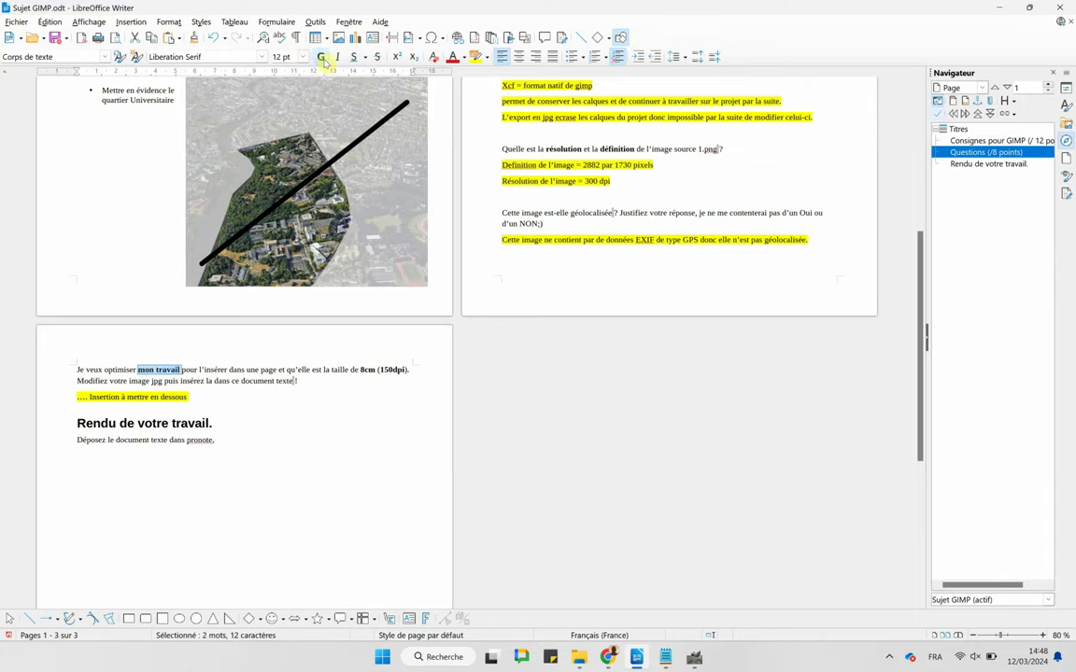
pyautogui.click(314, 427)
pyautogui.moveTo(693, 657)
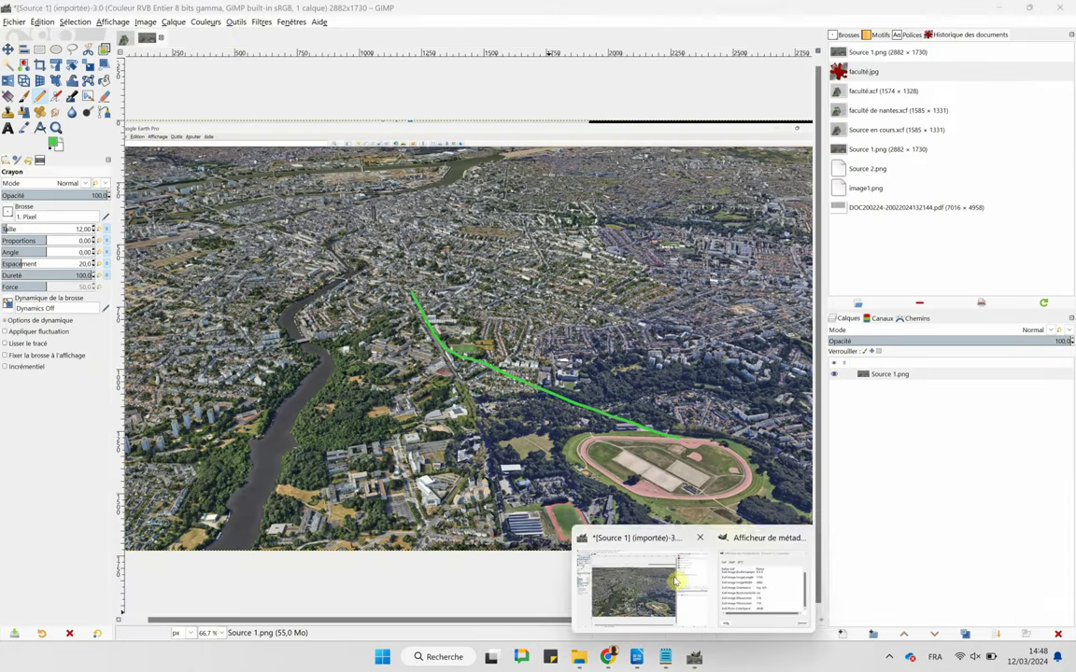
# Close the Source 1 image in GIMP, discarding its changes.
pyautogui.click(676, 581)
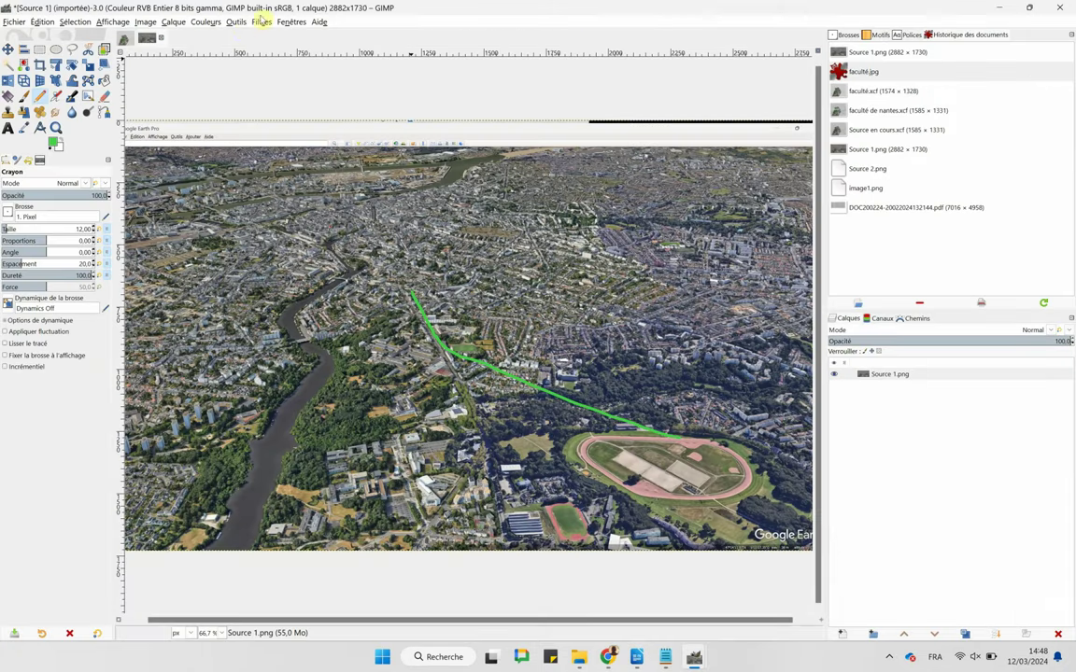
pyautogui.click(161, 38)
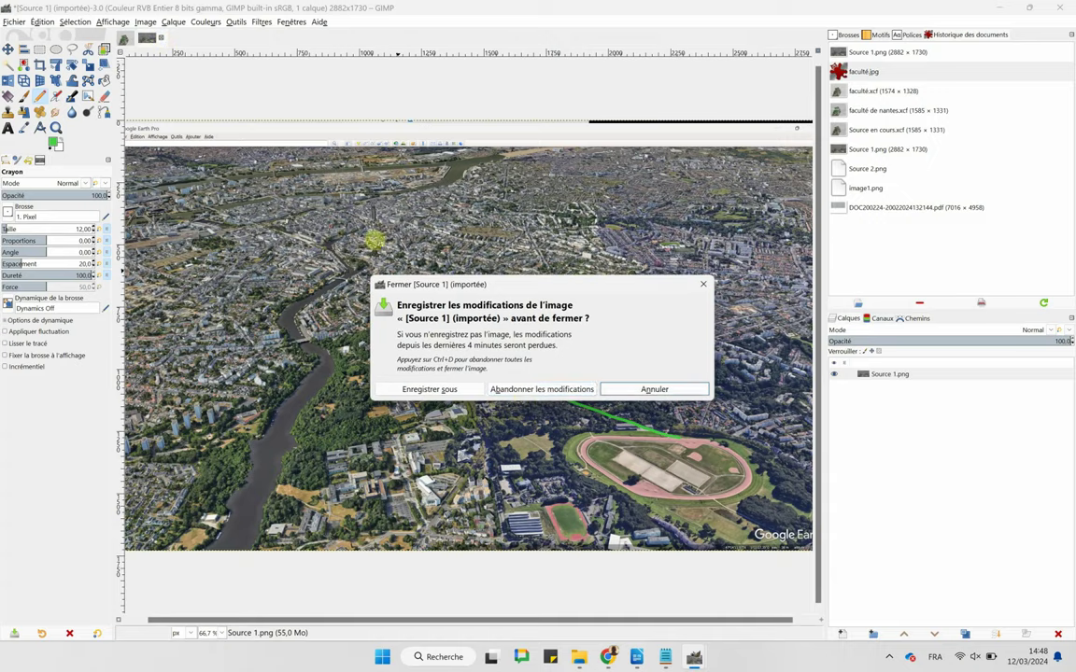
pyautogui.click(511, 390)
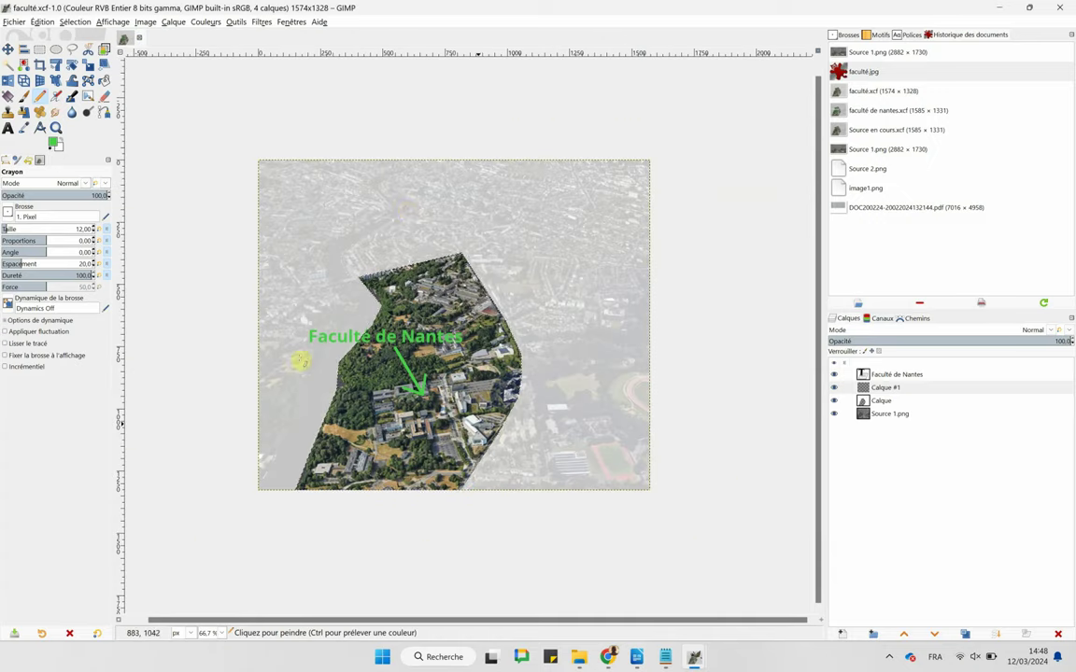
# Add a short note line in the Notepad notes.
pyautogui.click(636, 657)
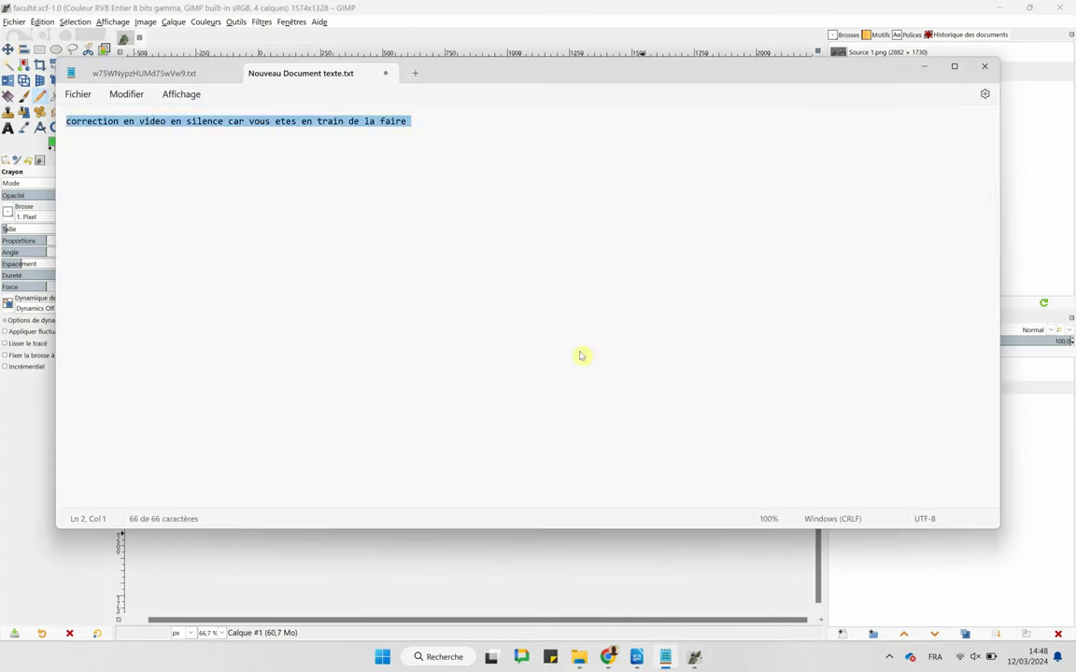
pyautogui.click(471, 141)
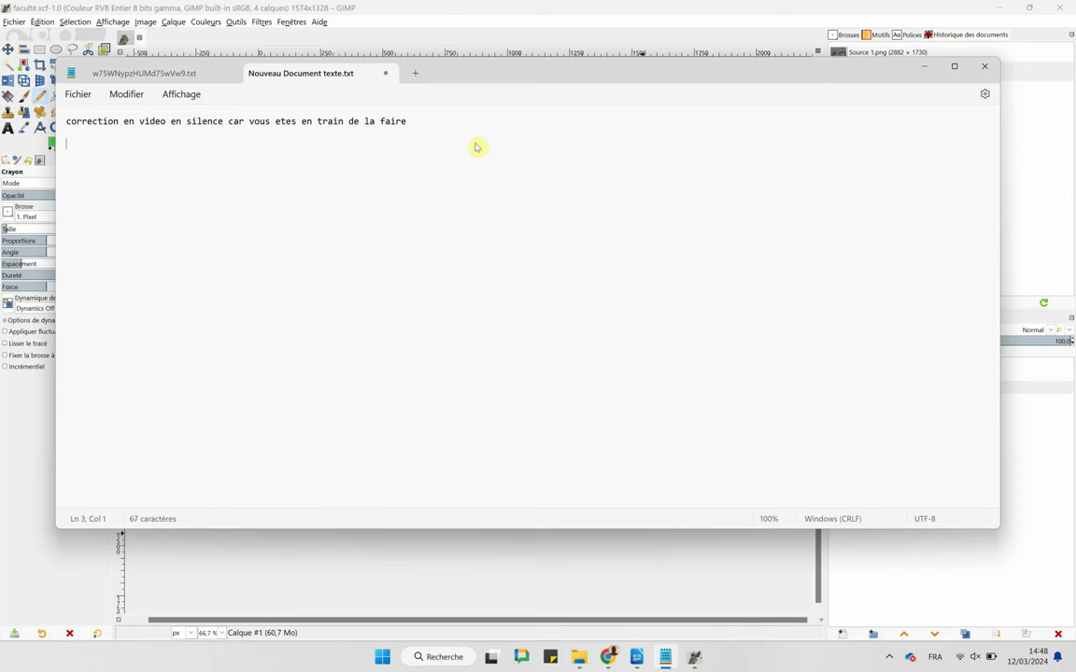
pyautogui.write('mon travail !')
# Open the Scale Image dialog for faculté and set the width to 8 cm.
pyautogui.click(403, 581)
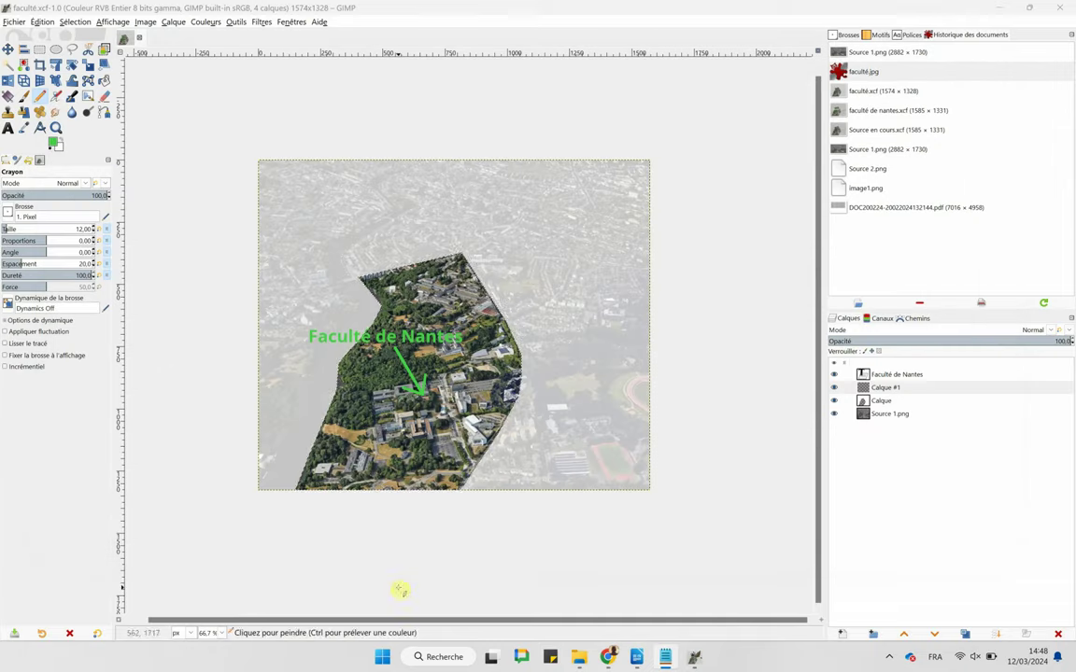
pyautogui.click(145, 21)
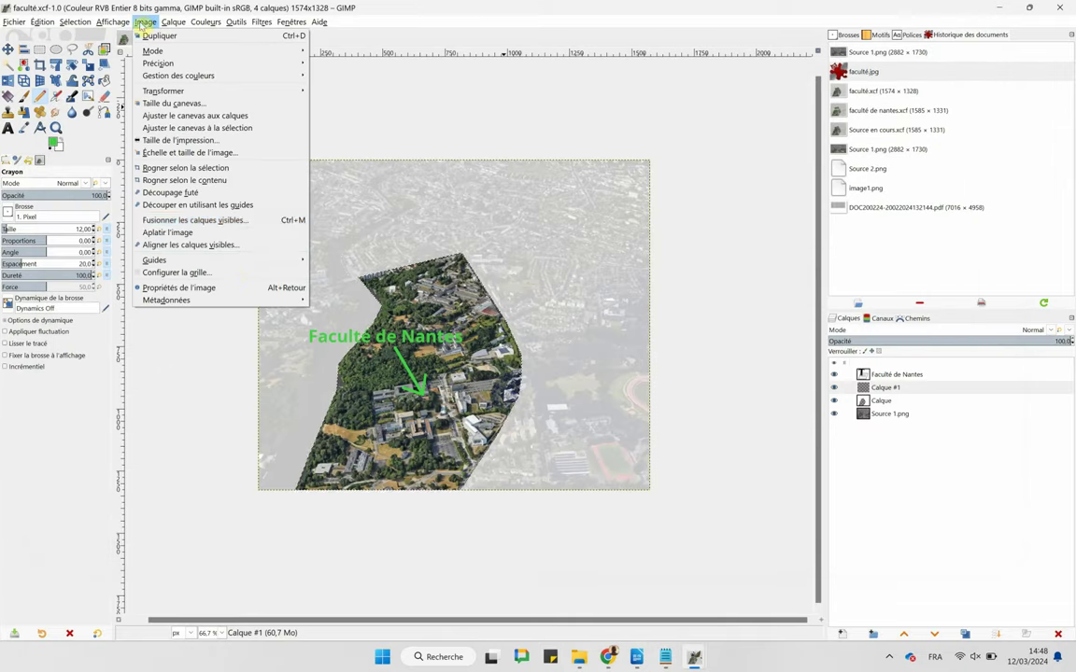
pyautogui.click(171, 156)
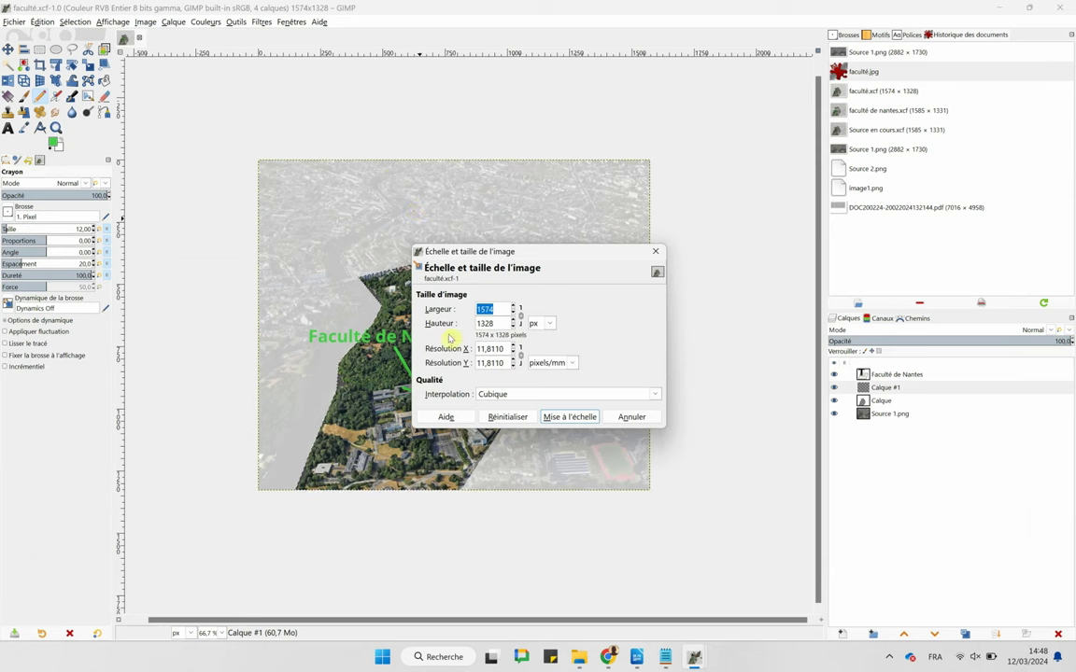
pyautogui.click(549, 323)
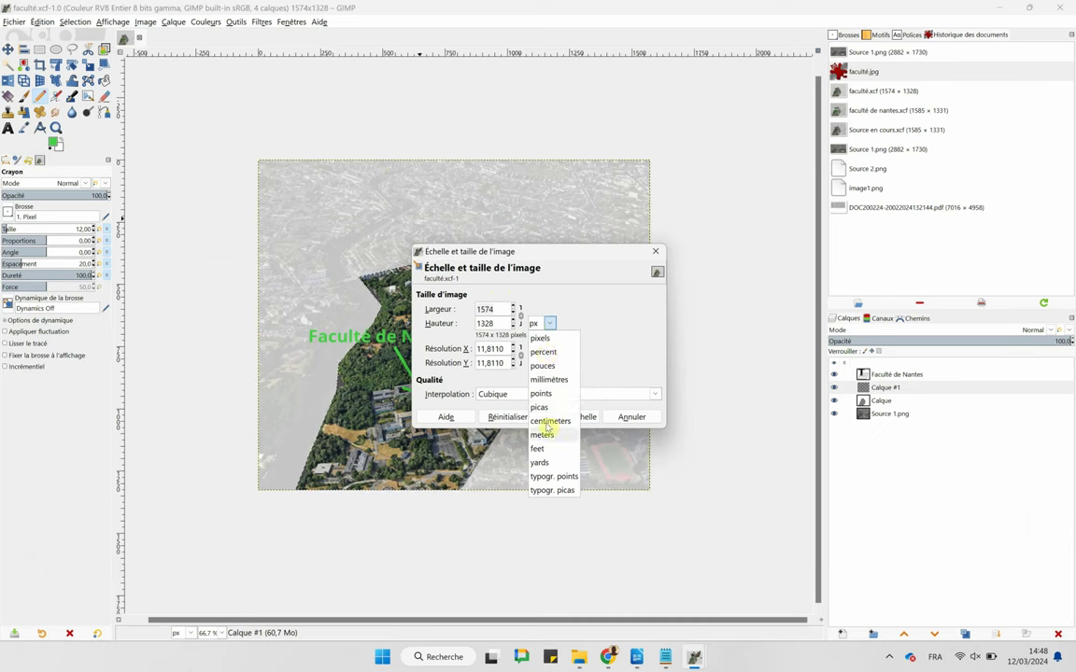
pyautogui.press('Escape')
pyautogui.moveTo(501, 309); pyautogui.dragTo(467, 302)
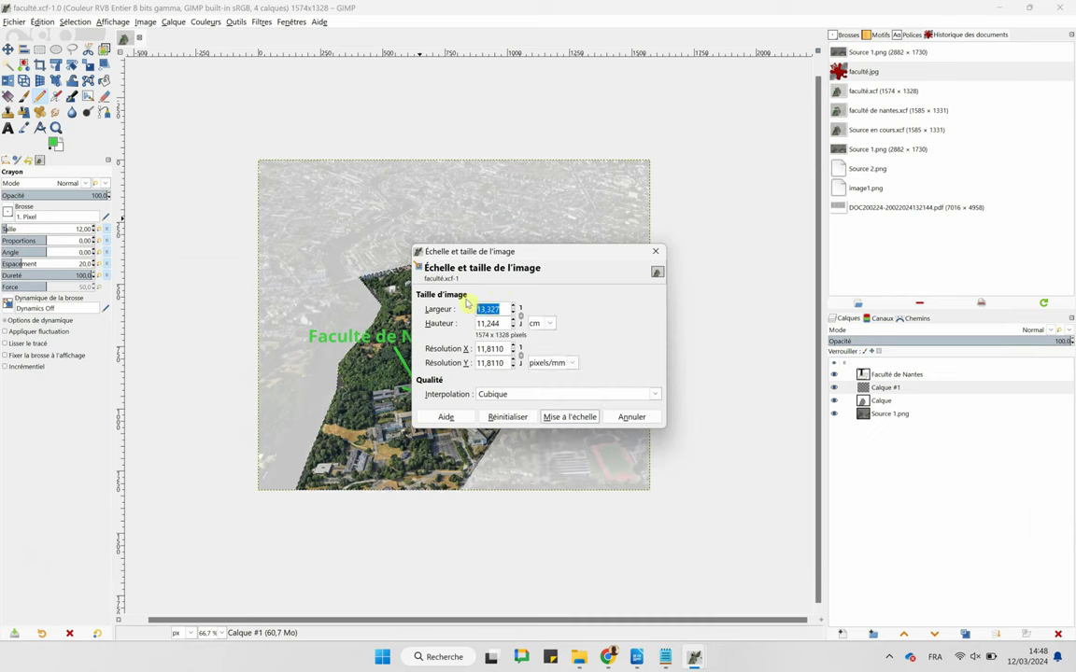
pyautogui.click(524, 322)
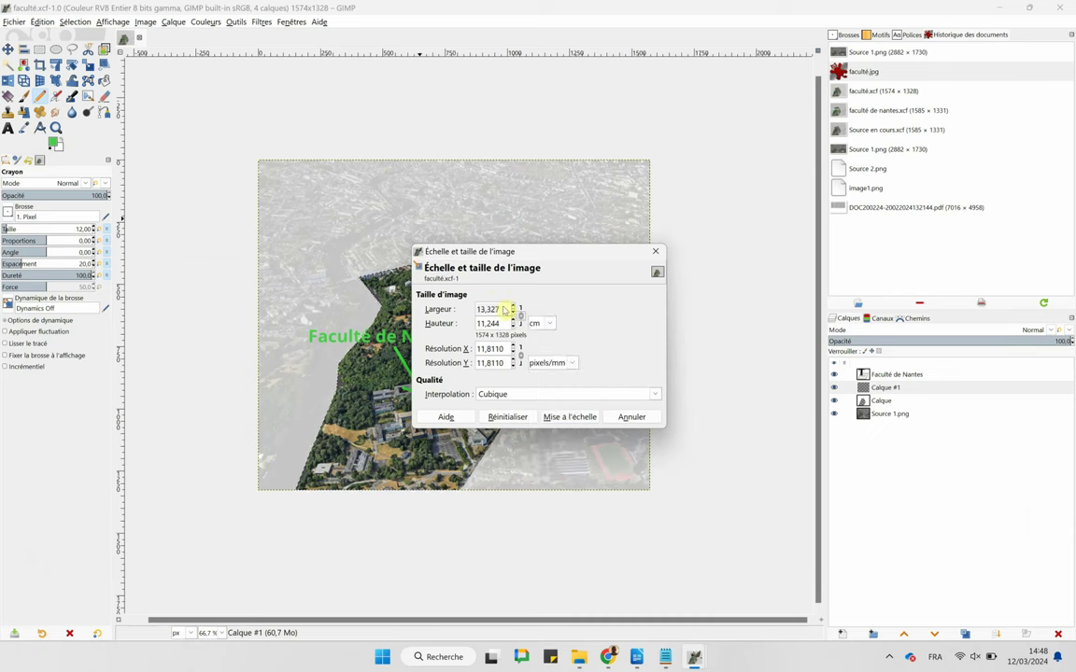
pyautogui.moveTo(507, 309); pyautogui.dragTo(439, 311)
pyautogui.write('8')
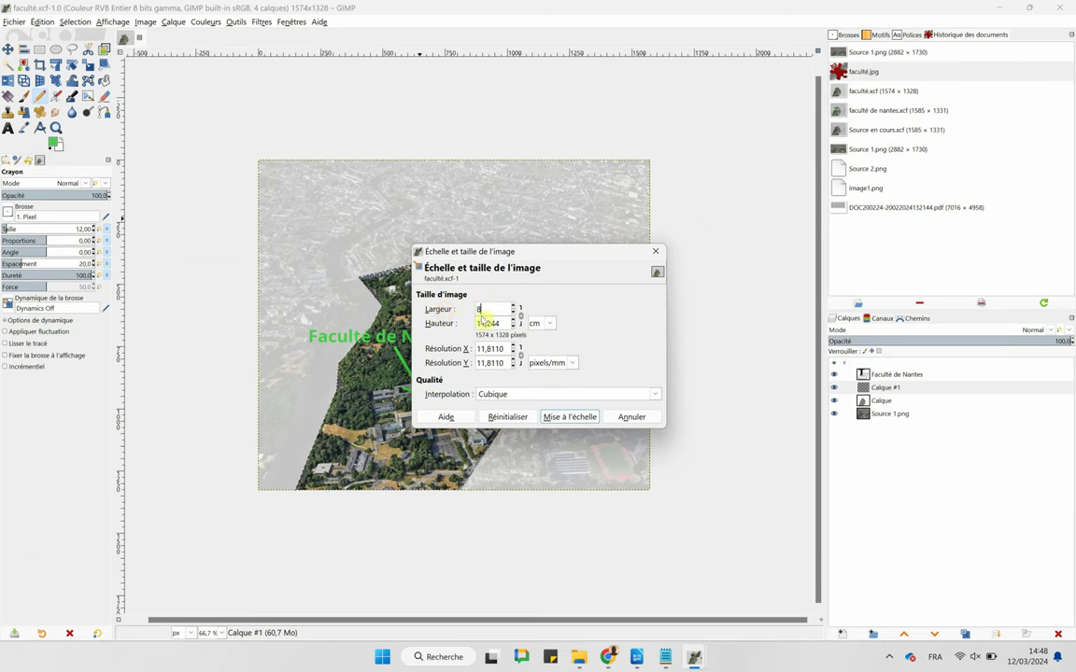
pyautogui.click(488, 323)
# Set resolution to 150 pixels/in, re-enter 8 cm width, and scale to 472×399.
pyautogui.click(569, 363)
pyautogui.click(563, 380)
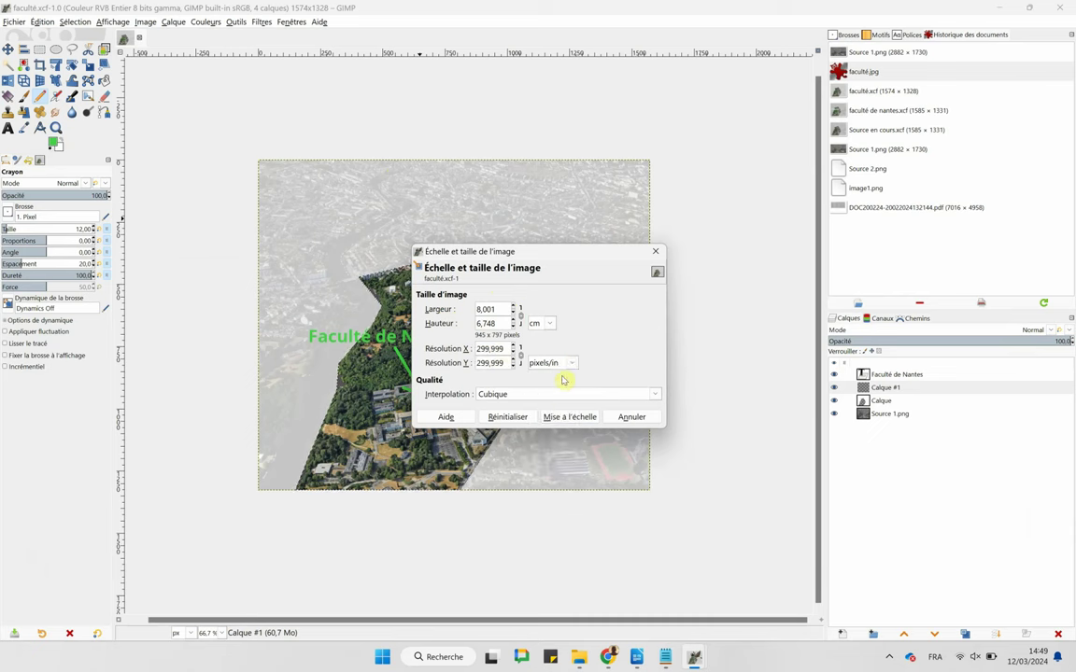
pyautogui.moveTo(505, 349); pyautogui.dragTo(444, 353)
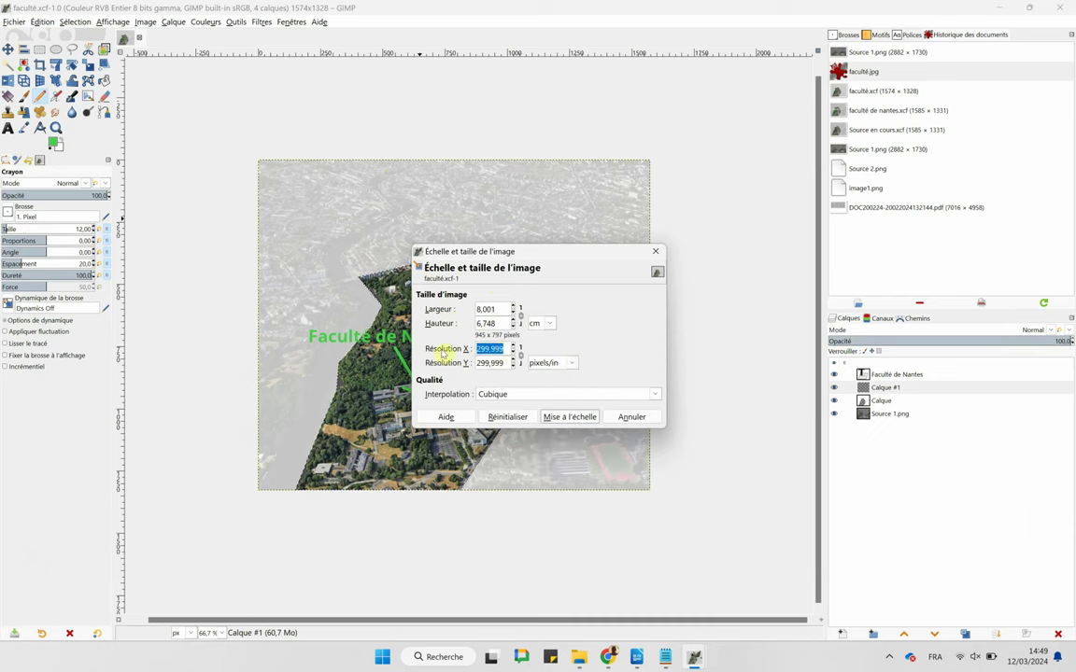
pyautogui.write('150')
pyautogui.press('Tab')
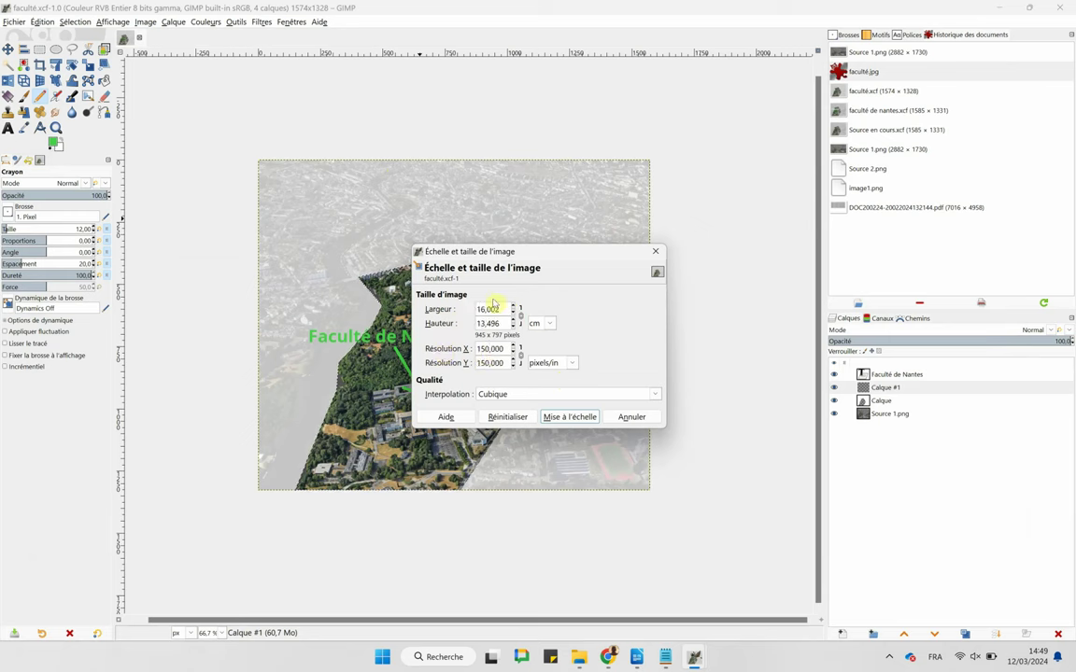
pyautogui.doubleClick(505, 308)
pyautogui.write('8')
pyautogui.click(480, 323)
pyautogui.click(570, 417)
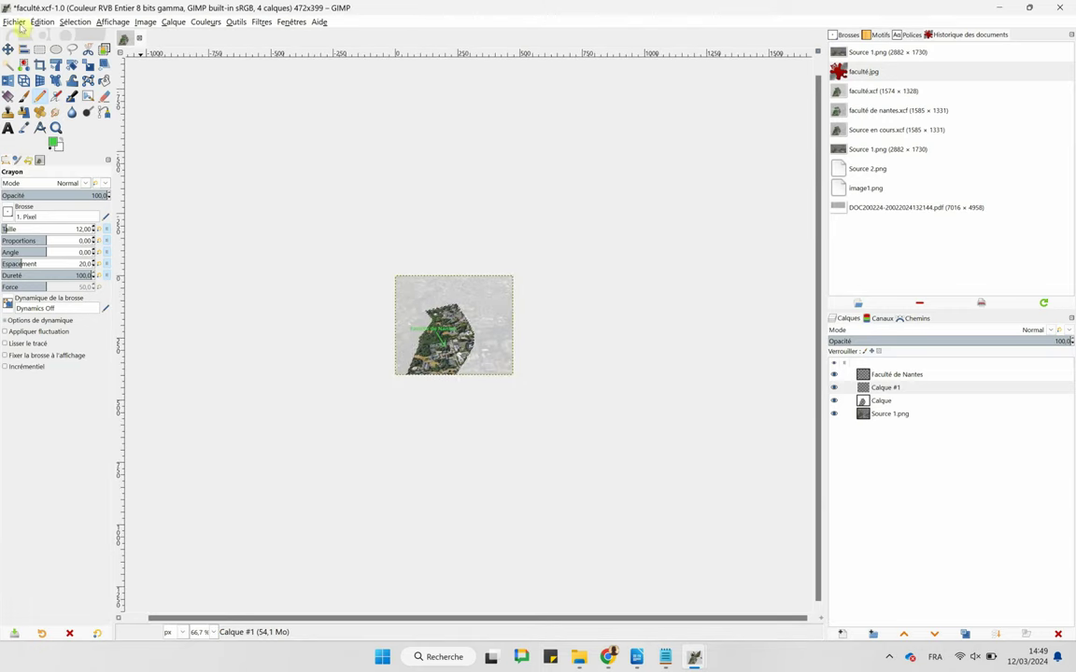
# Export the resized image over faculté.jpg in Downloads and return to Writer.
pyautogui.click(15, 22)
pyautogui.click(16, 22)
pyautogui.click(42, 22)
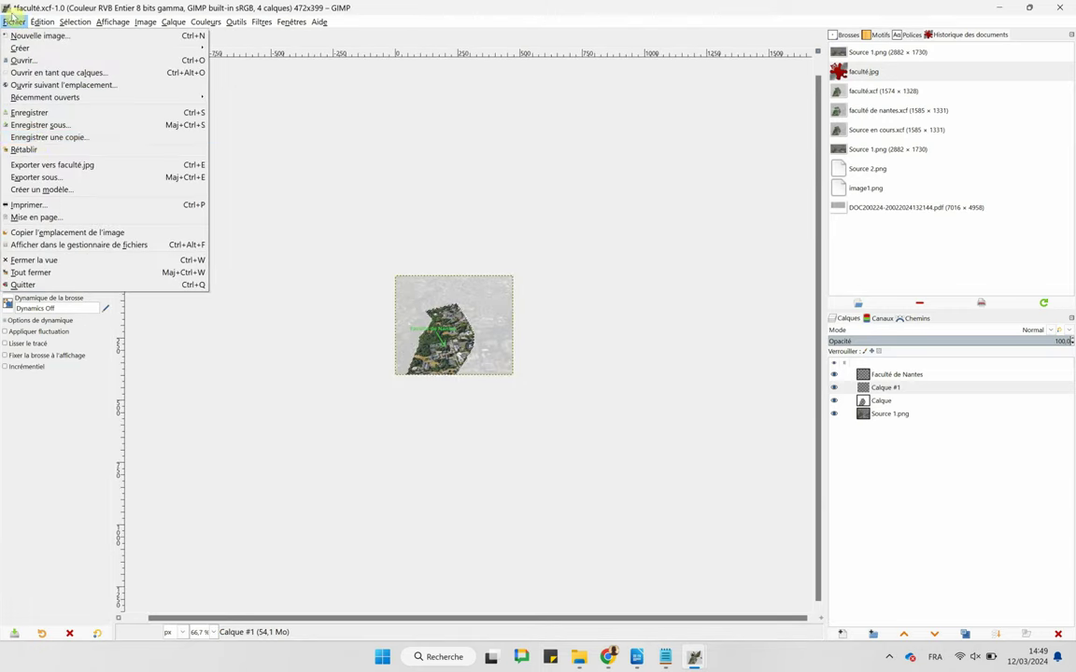
pyautogui.click(33, 168)
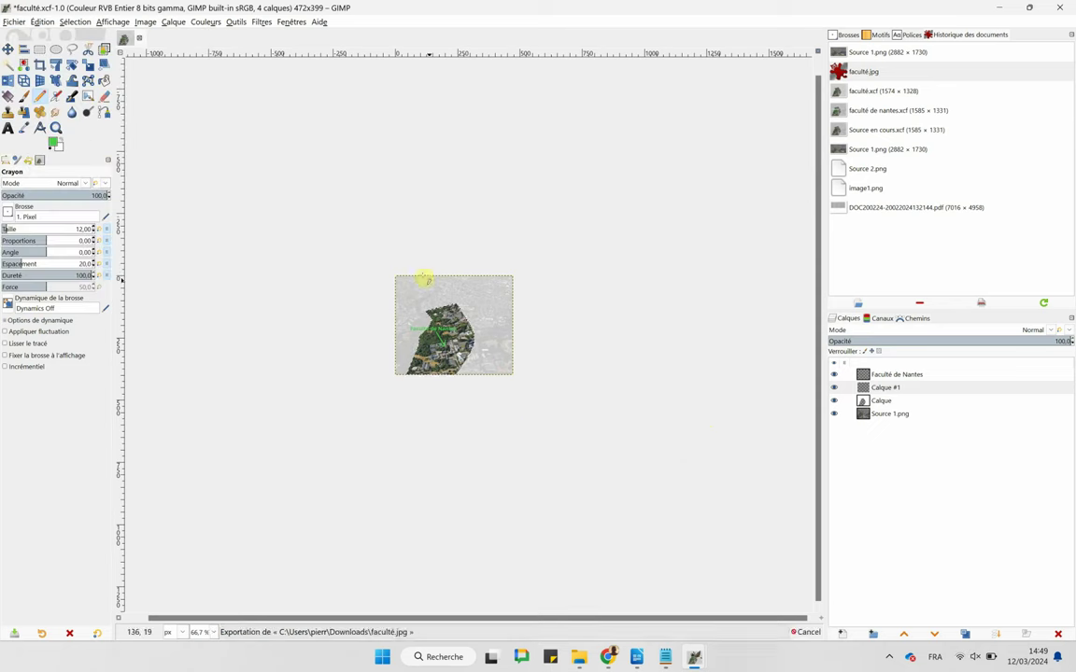
pyautogui.moveTo(635, 656)
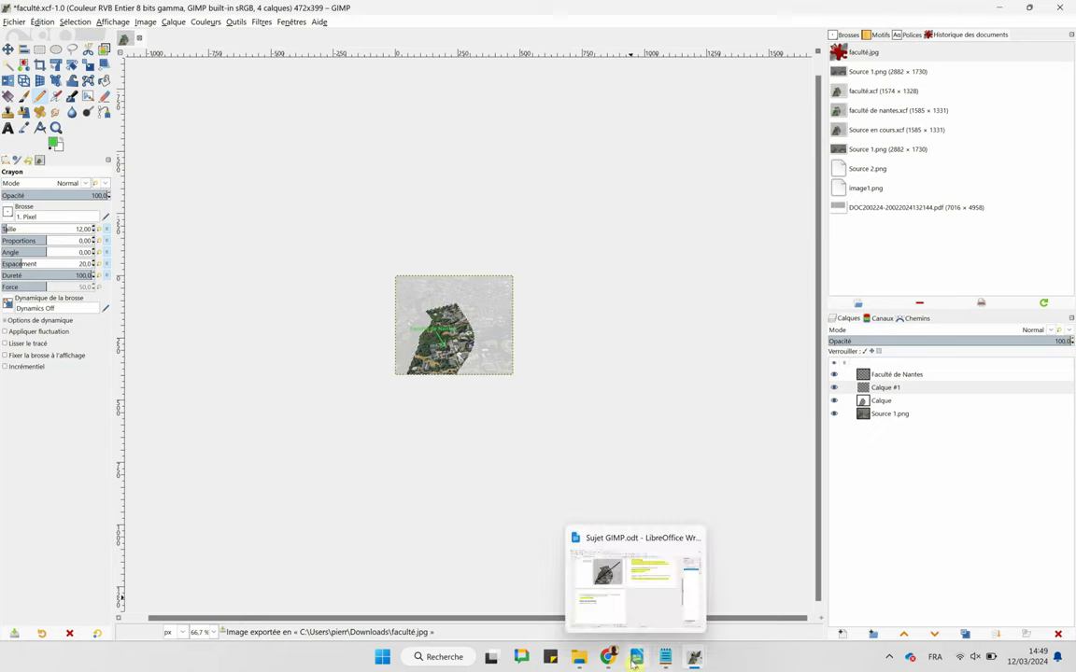
pyautogui.click(598, 590)
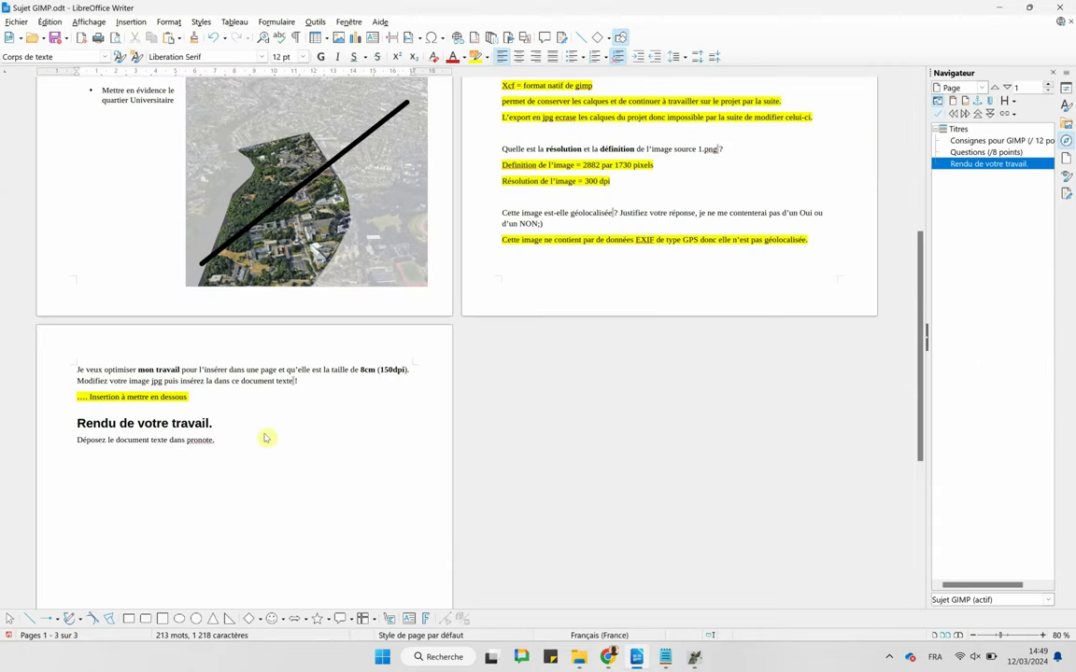
# Insert faculté.jpg below 'Insertion à mettre en dessous', pushing the next heading down.
pyautogui.click(208, 398)
pyautogui.press('Return')
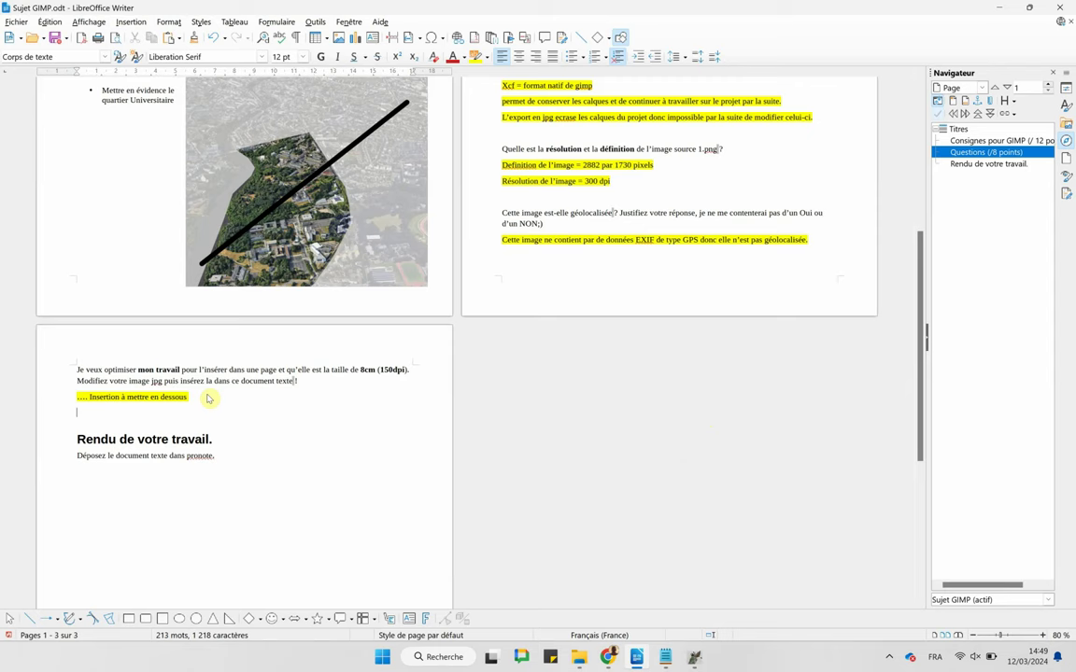
pyautogui.click(131, 22)
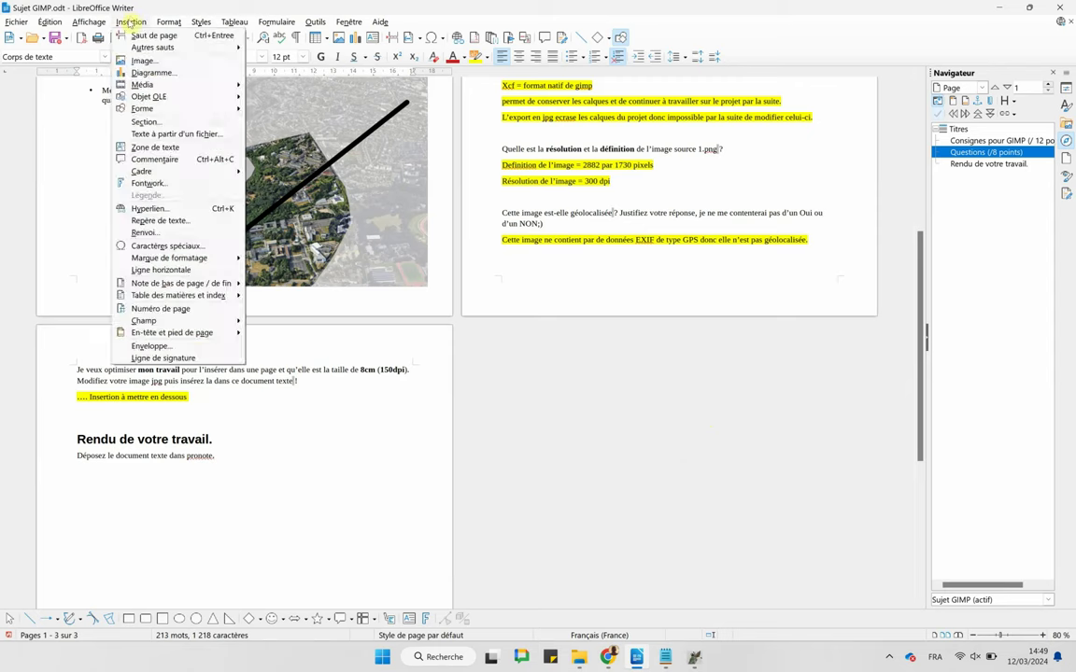
pyautogui.click(143, 61)
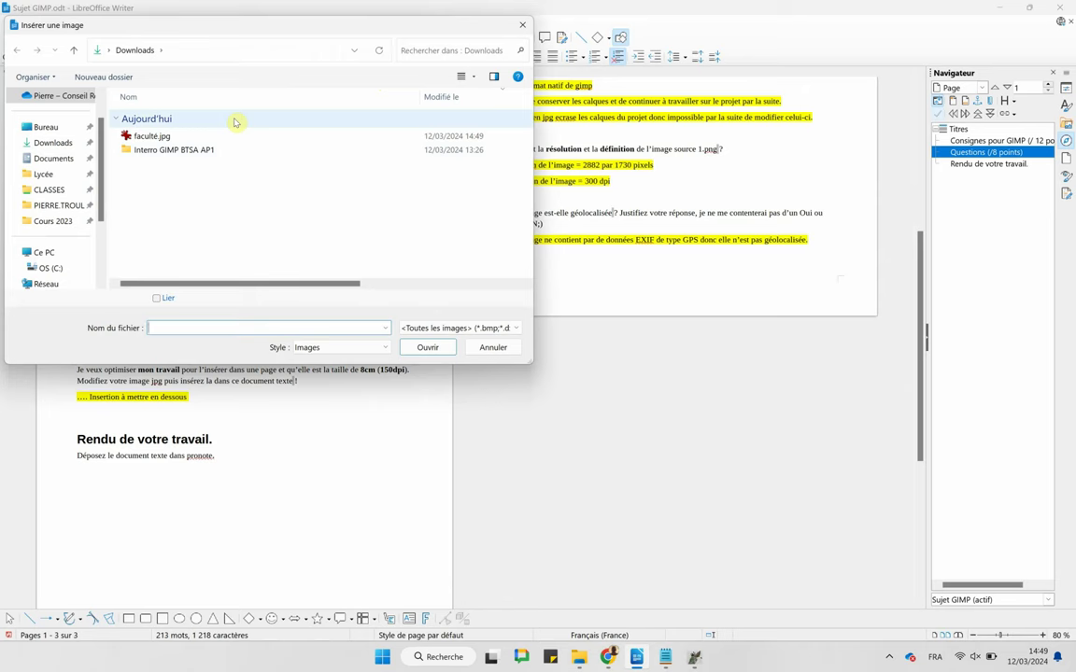
pyautogui.click(140, 138)
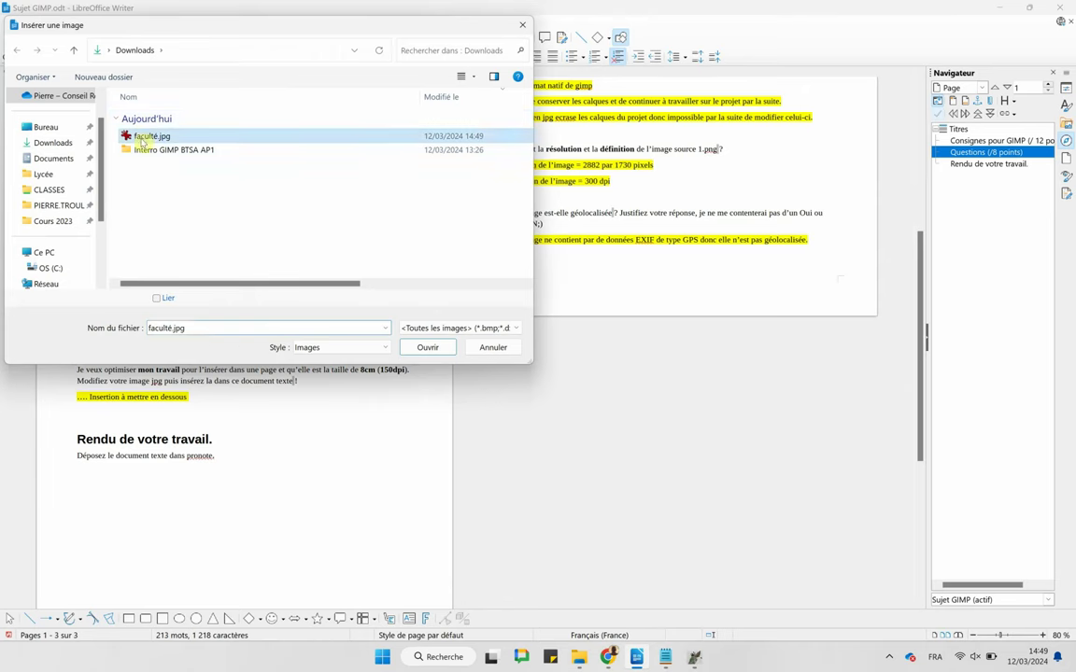
pyautogui.click(427, 347)
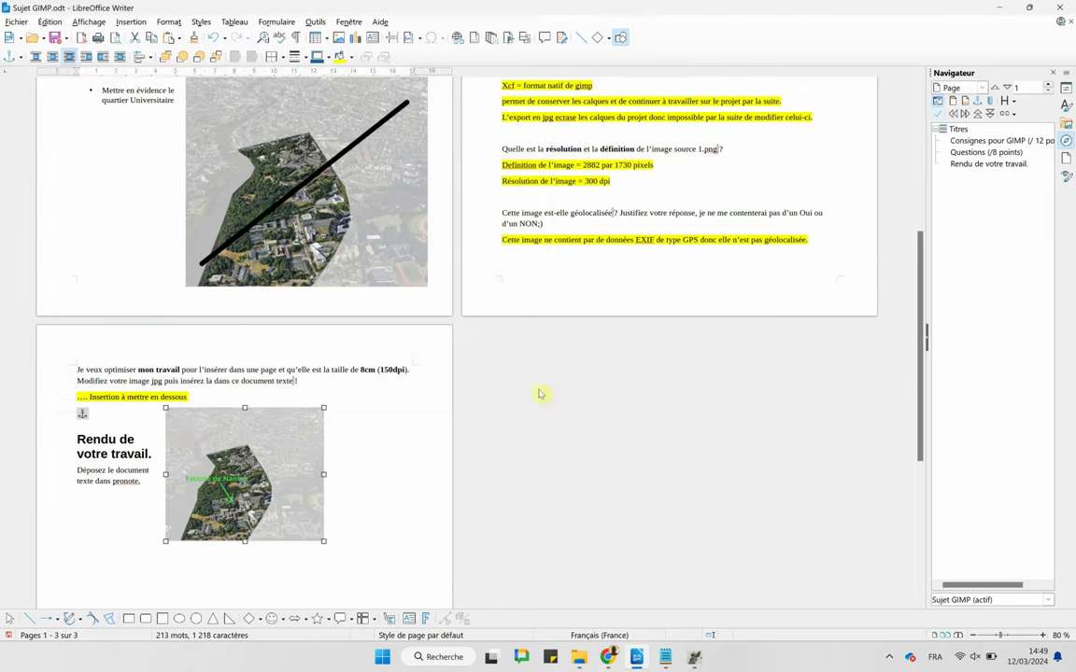
pyautogui.click(142, 416)
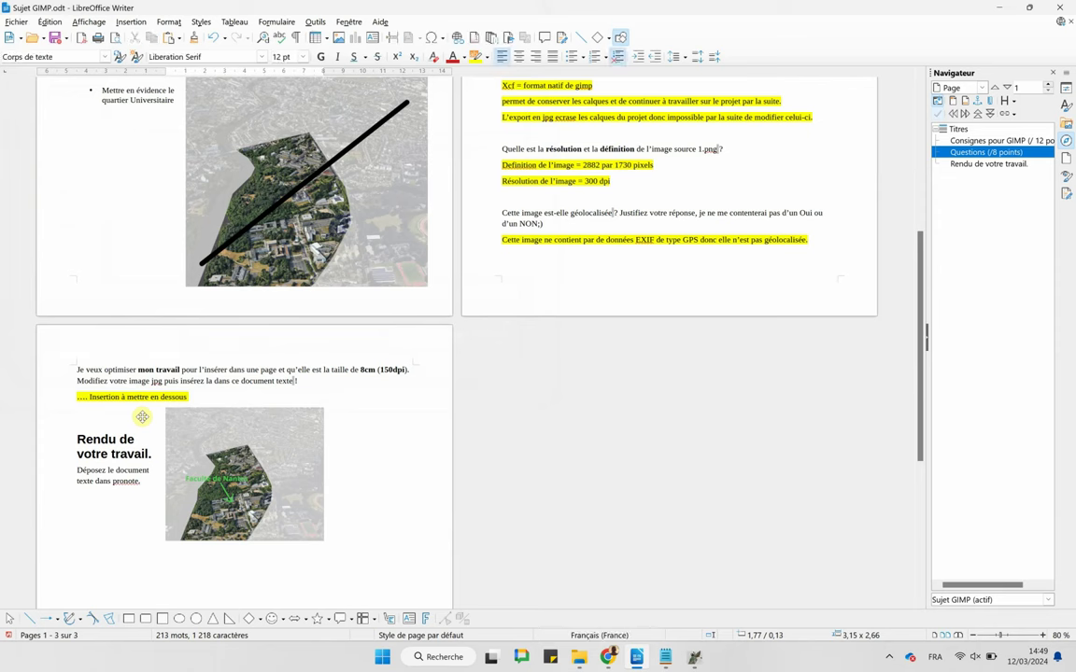
pyautogui.press('Return')
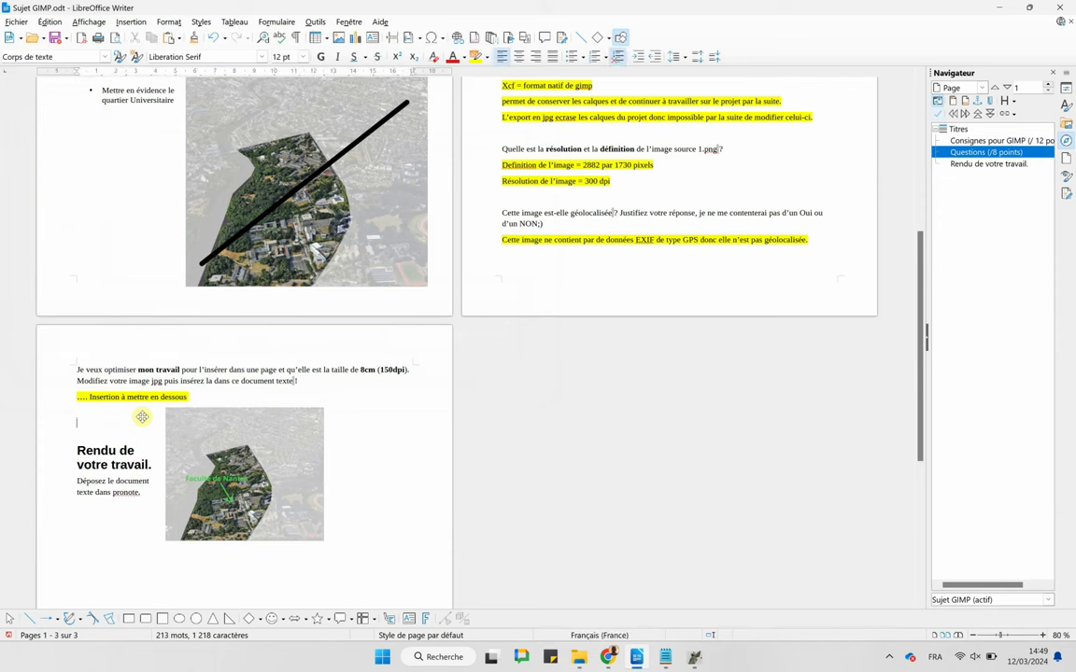
pyautogui.press('Return')
pyautogui.press('Return')
pyautogui.press('Return')
pyautogui.press('Return')
pyautogui.press('Return')
pyautogui.press('Return')
pyautogui.press('Return')
pyautogui.press('Return')
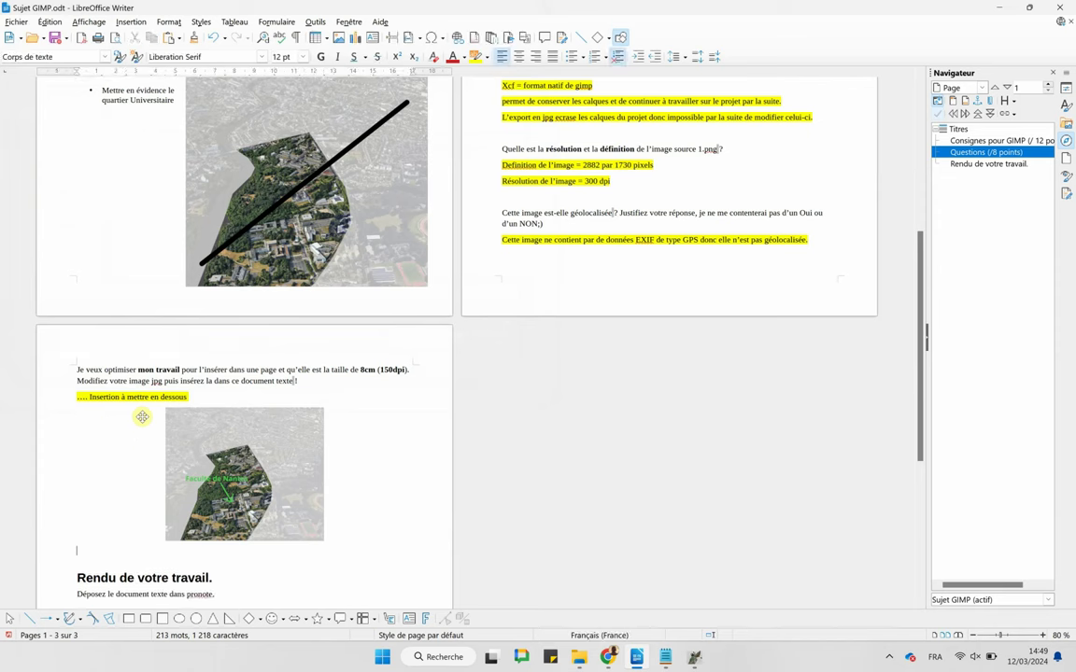
pyautogui.click(205, 433)
pyautogui.rightClick(231, 481)
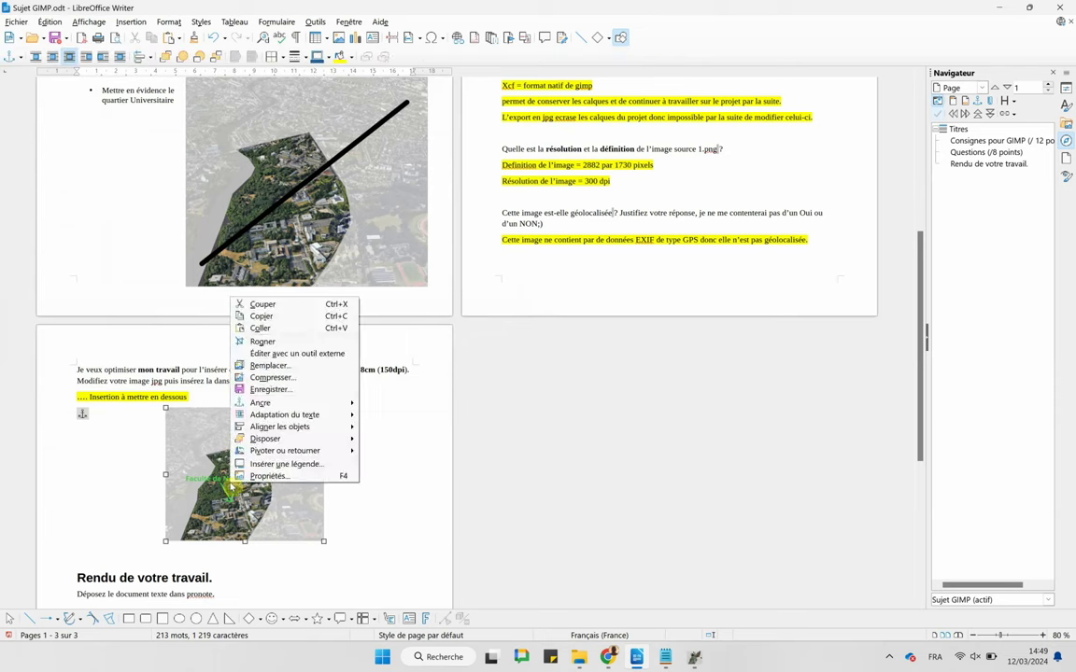
pyautogui.click(266, 477)
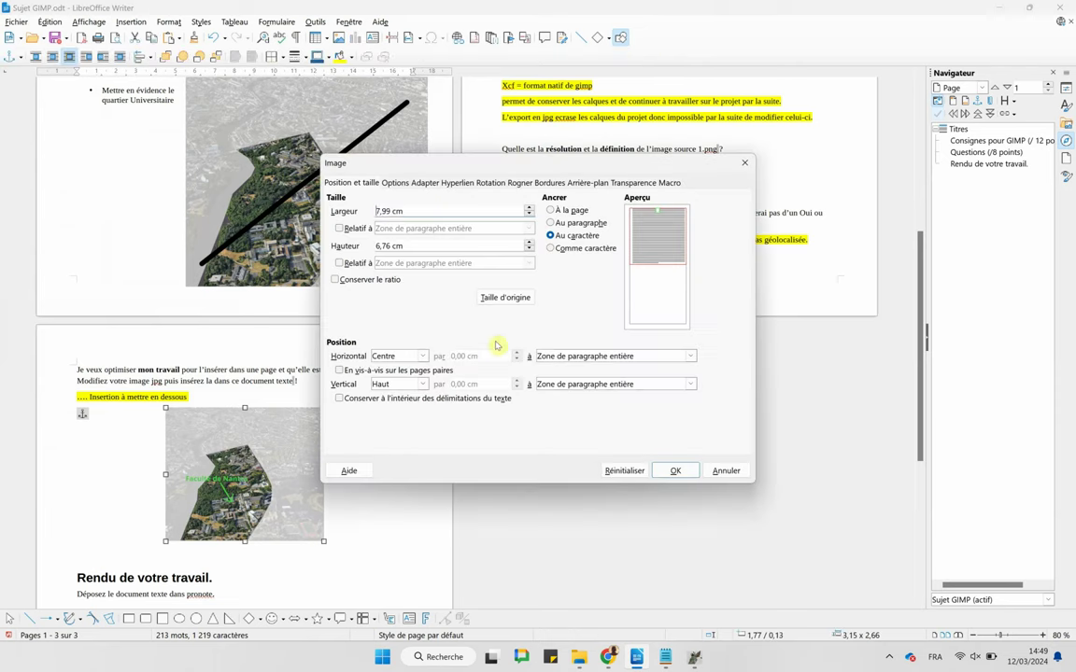
pyautogui.tripleClick(379, 211)
pyautogui.click(746, 165)
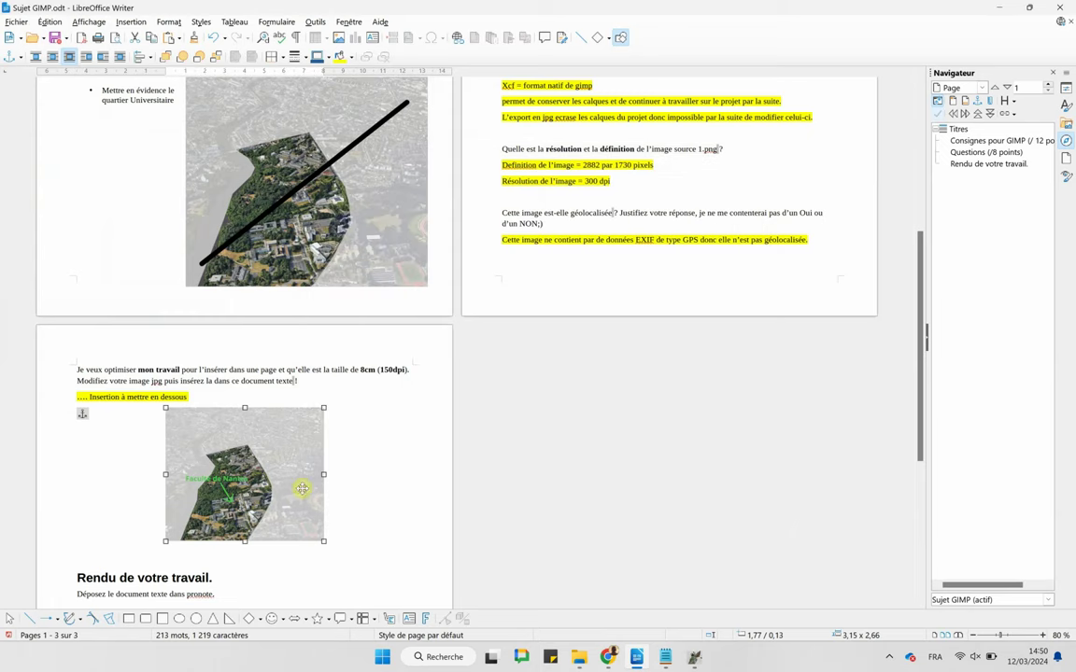
pyautogui.click(416, 454)
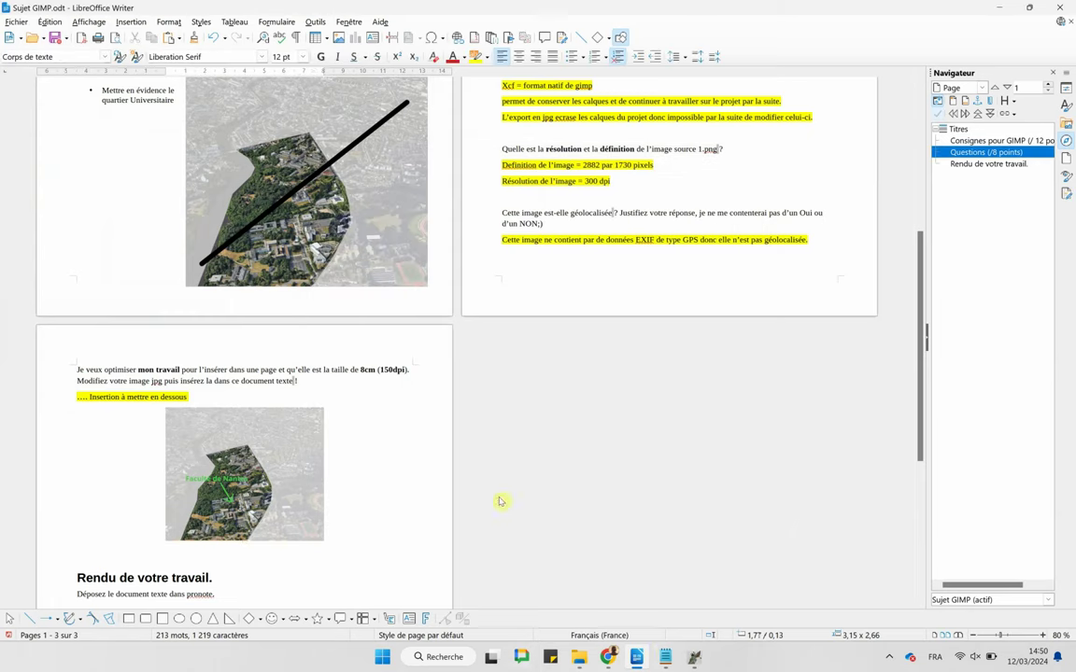
# Add the line 'je n'ai plus qu'à deposer dans pronote' to the Notepad notes.
pyautogui.moveTo(664, 657)
pyautogui.click(598, 588)
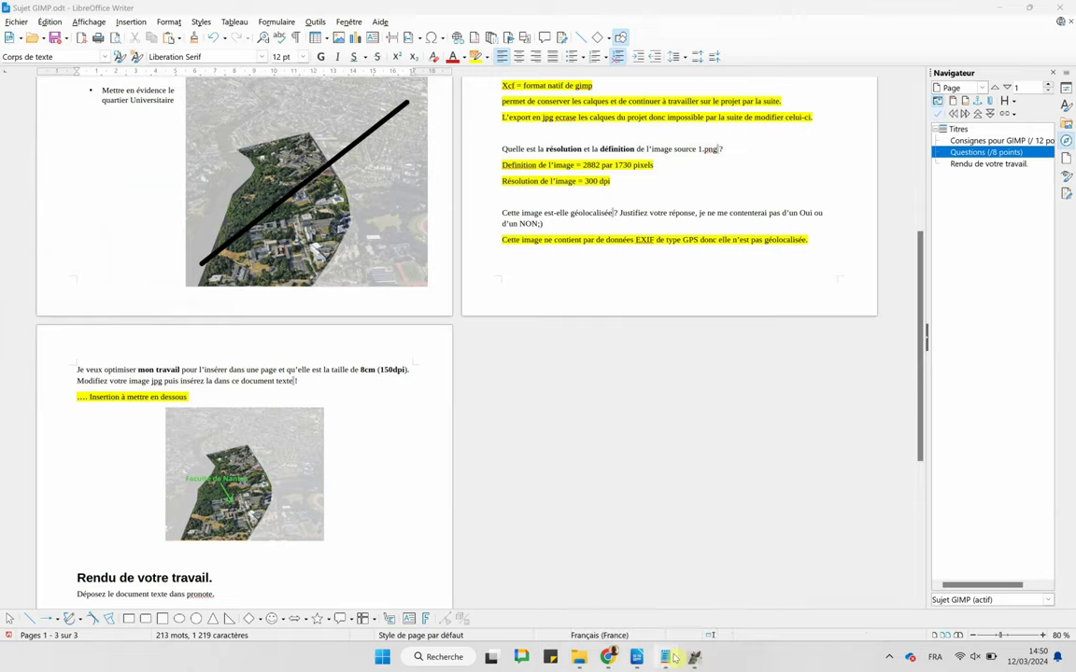
pyautogui.press('Return')
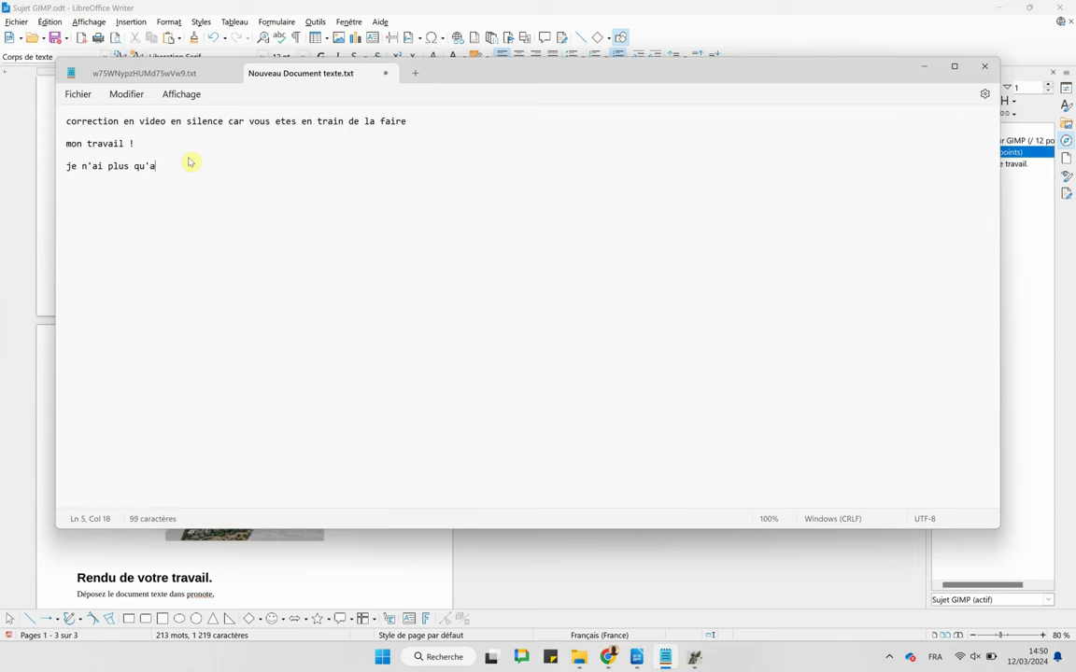
pyautogui.write('dep')
pyautogui.write(' d')
pyautogui.write('ans pronote')
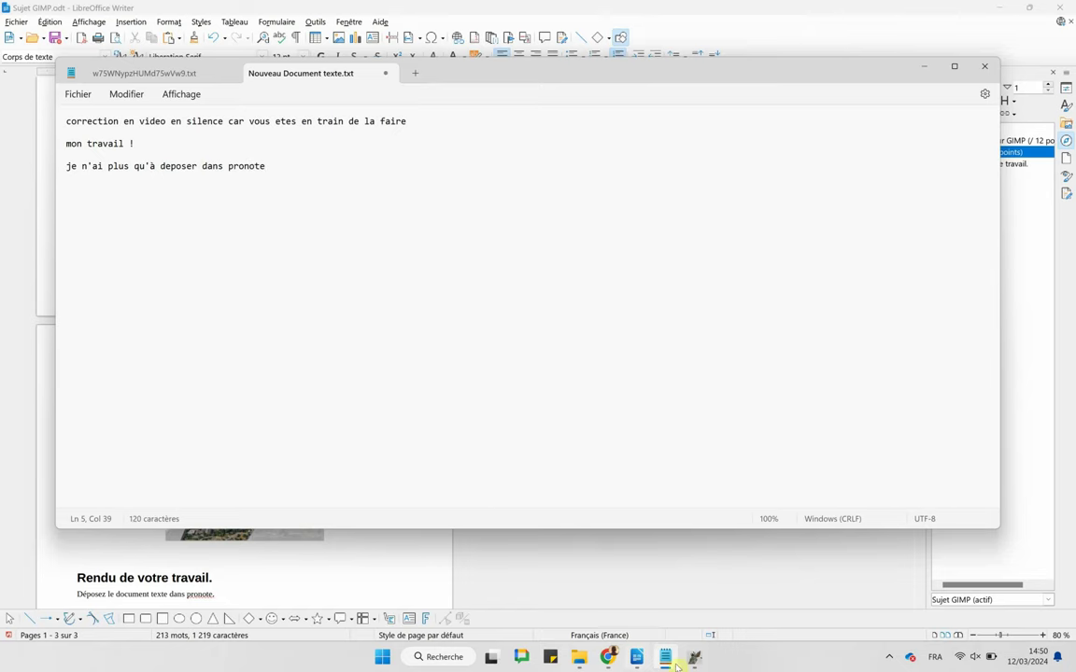
pyautogui.click(636, 657)
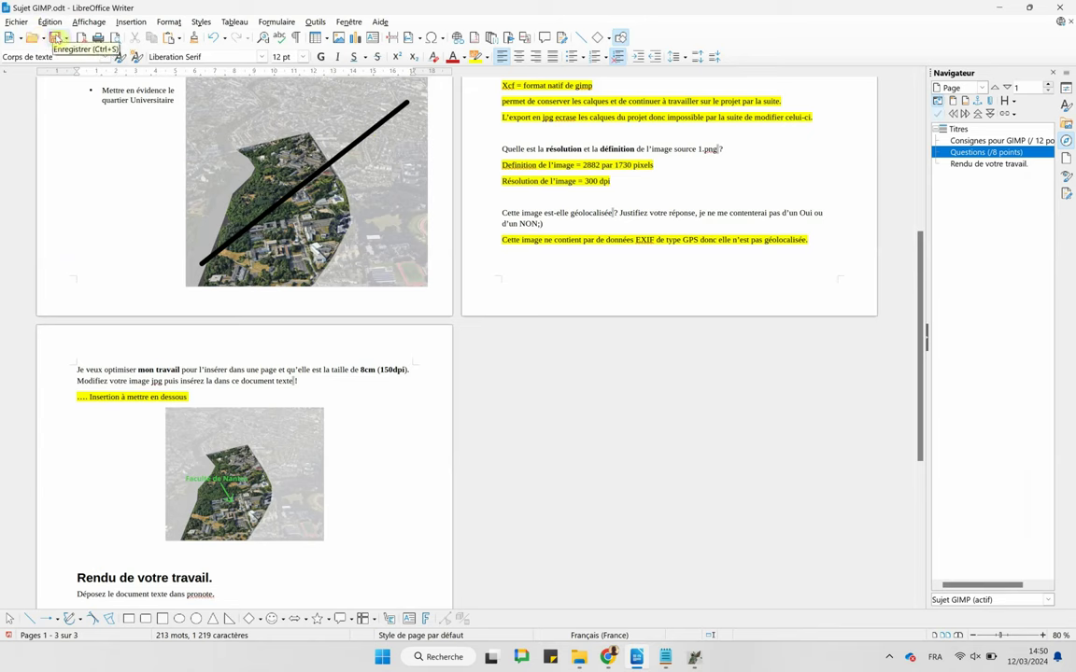
# Save the exam in Downloads as 'Sujet GIMP' plus the student's surname (.odt).
pyautogui.click(21, 21)
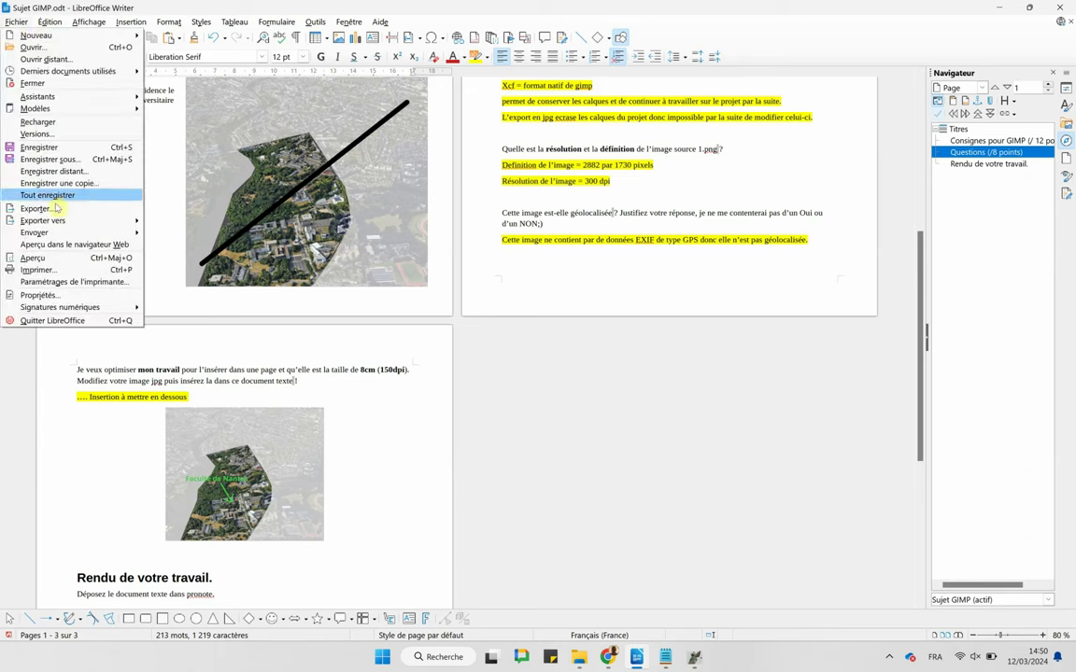
pyautogui.click(51, 159)
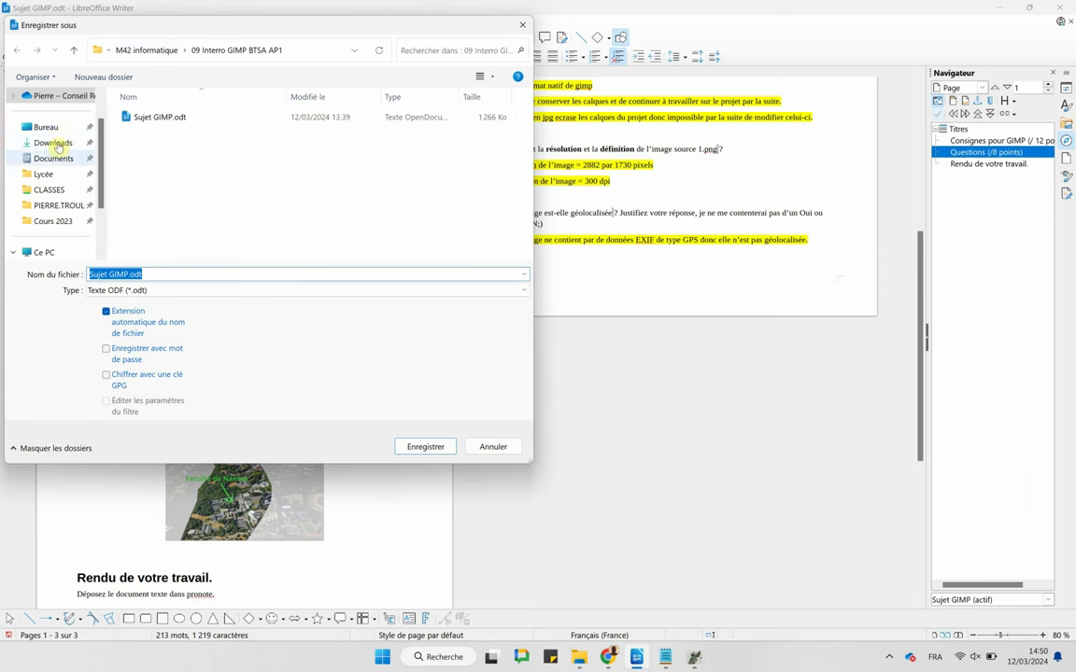
pyautogui.click(53, 142)
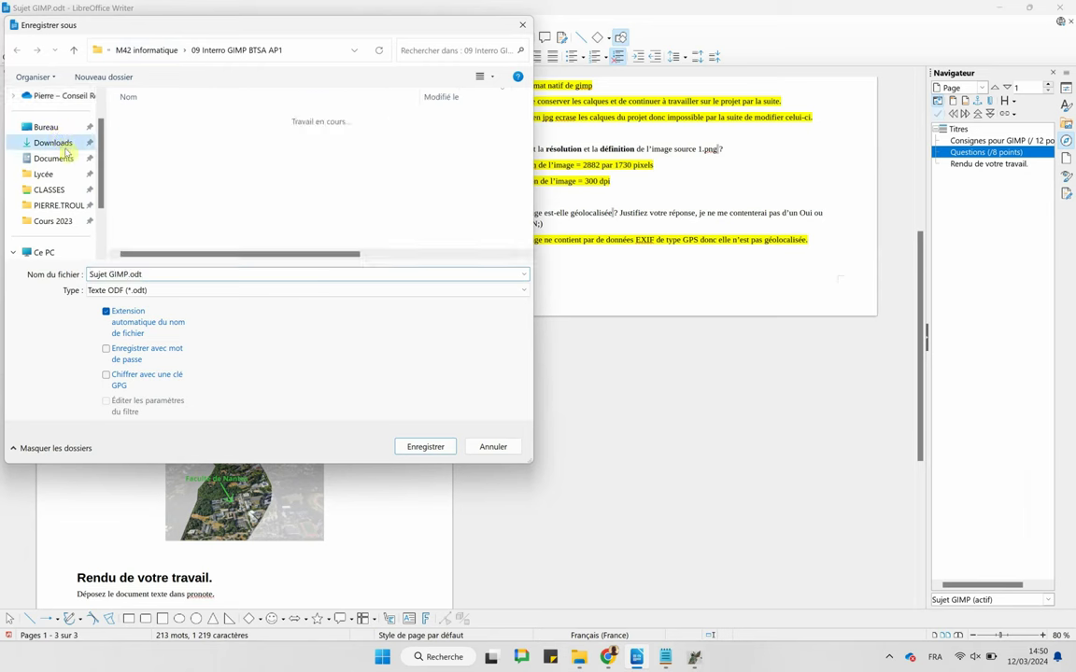
pyautogui.click(135, 274)
pyautogui.click(135, 273)
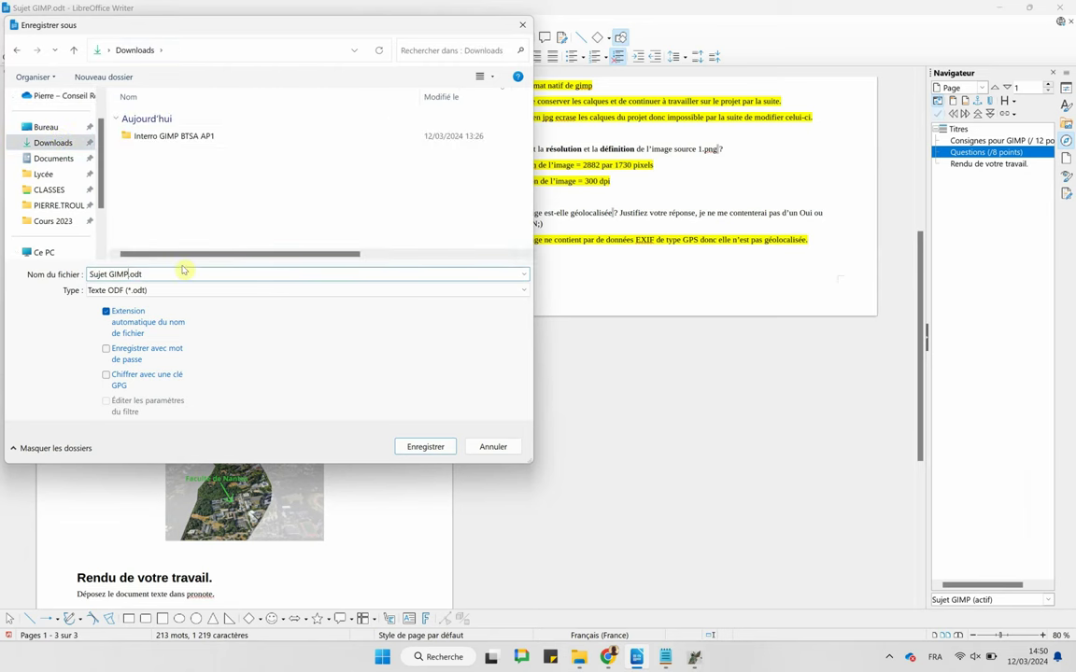
pyautogui.write('troulet')
pyautogui.click(422, 446)
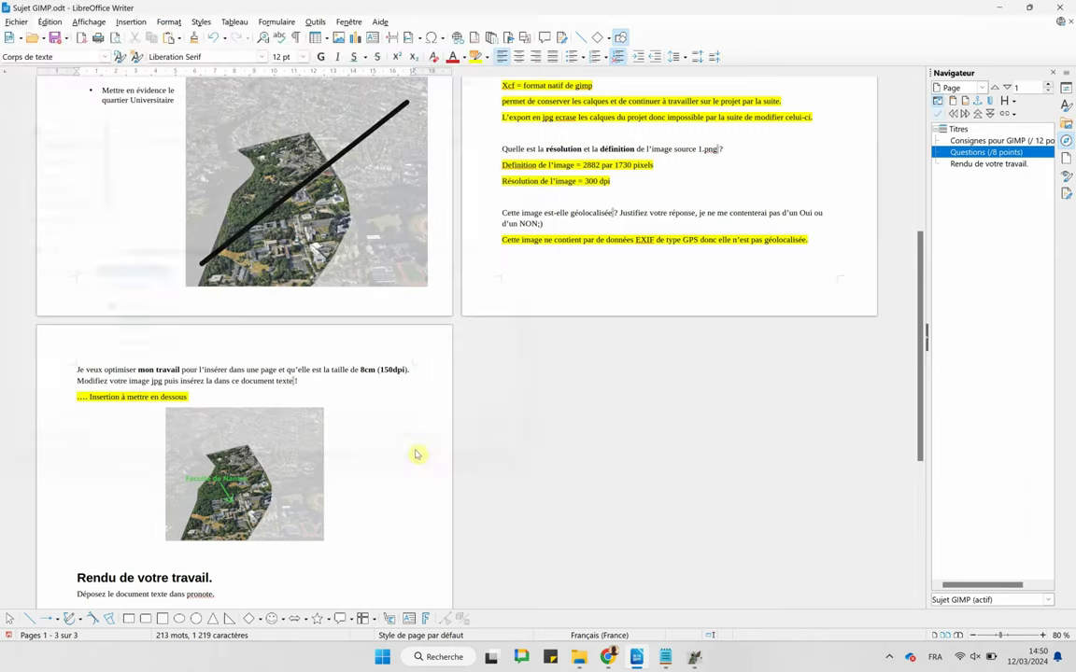
# Check in File Explorer that the saved exam .odt in Downloads is 1 524 Ko.
pyautogui.click(579, 656)
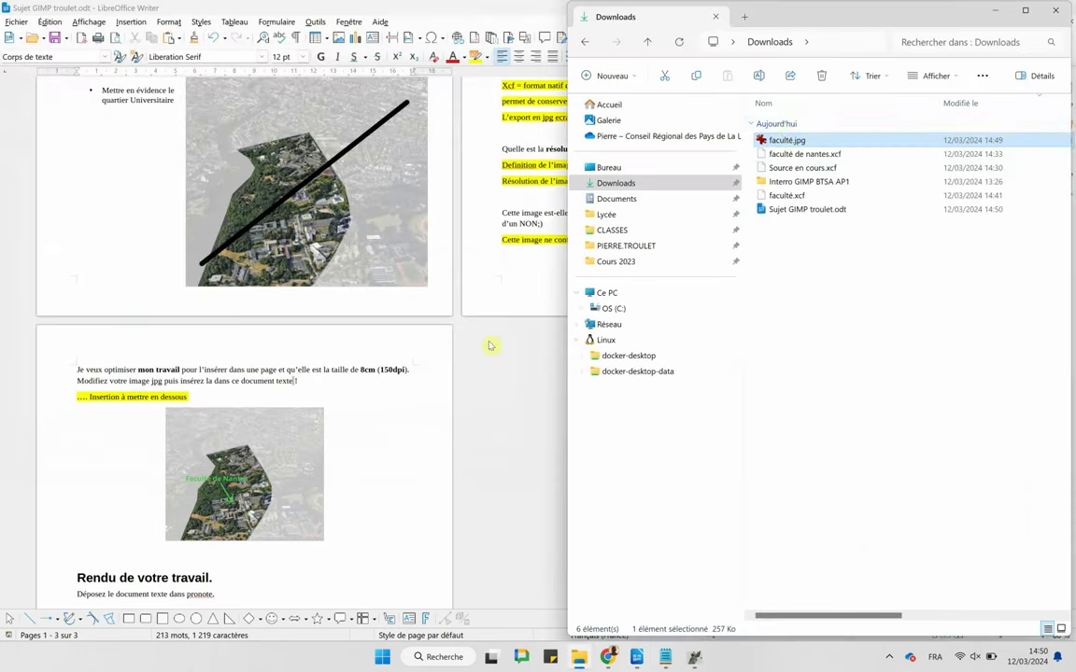
pyautogui.click(804, 209)
pyautogui.moveTo(845, 616); pyautogui.dragTo(941, 617)
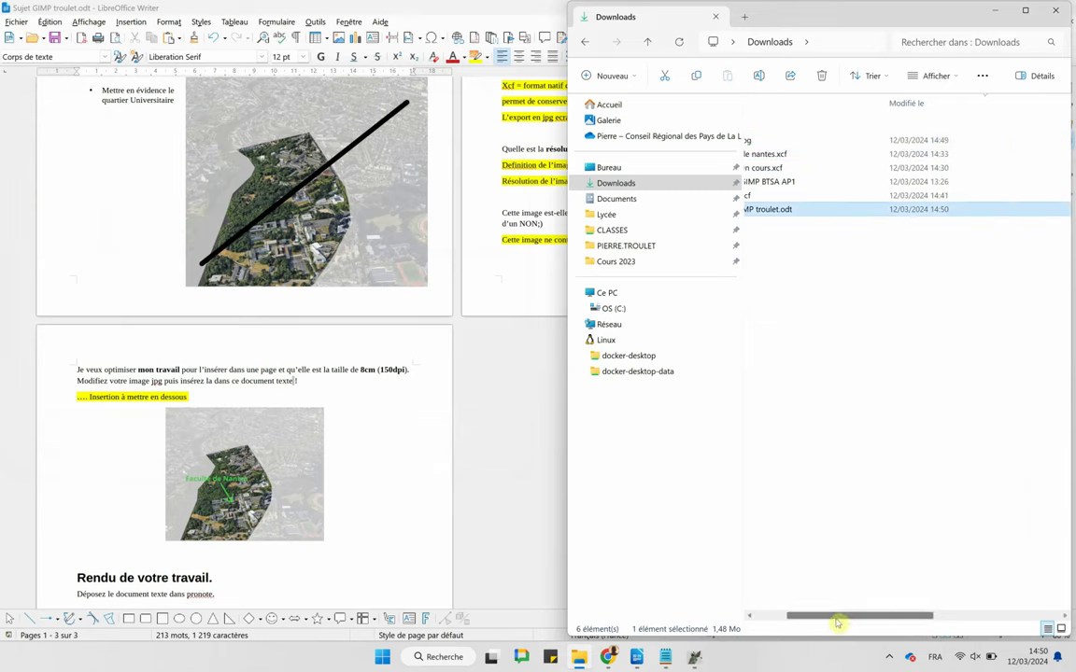
pyautogui.doubleClick(798, 9)
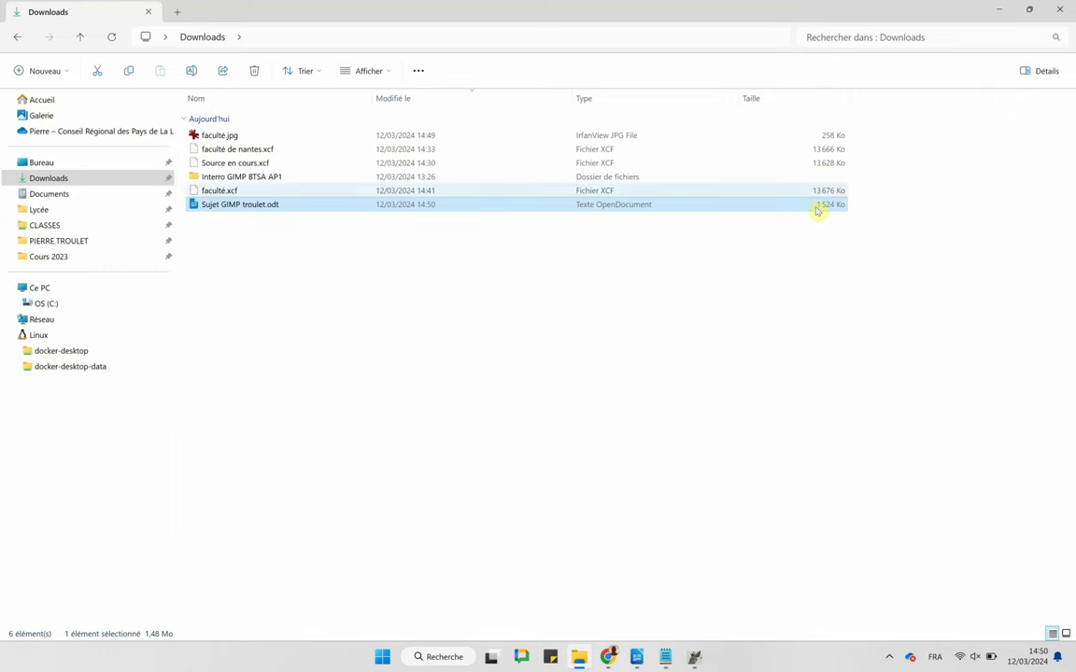
# Bring the Writer exam sheet, then the Notepad notes, back to the front.
pyautogui.doubleClick(210, 210)
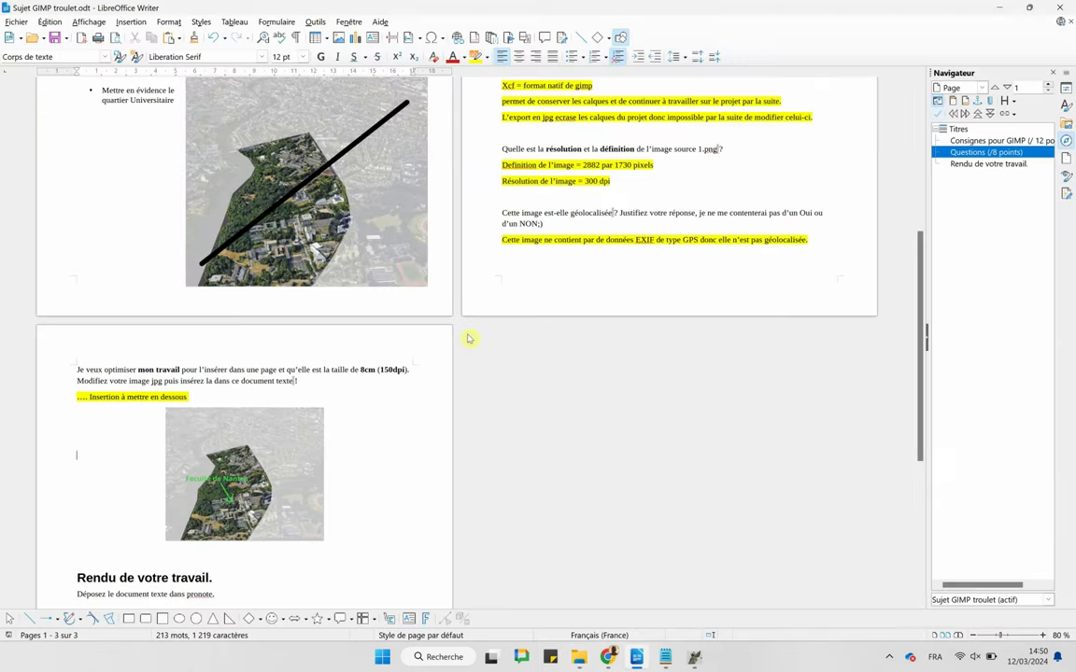
pyautogui.scroll(-3, 501, 393)
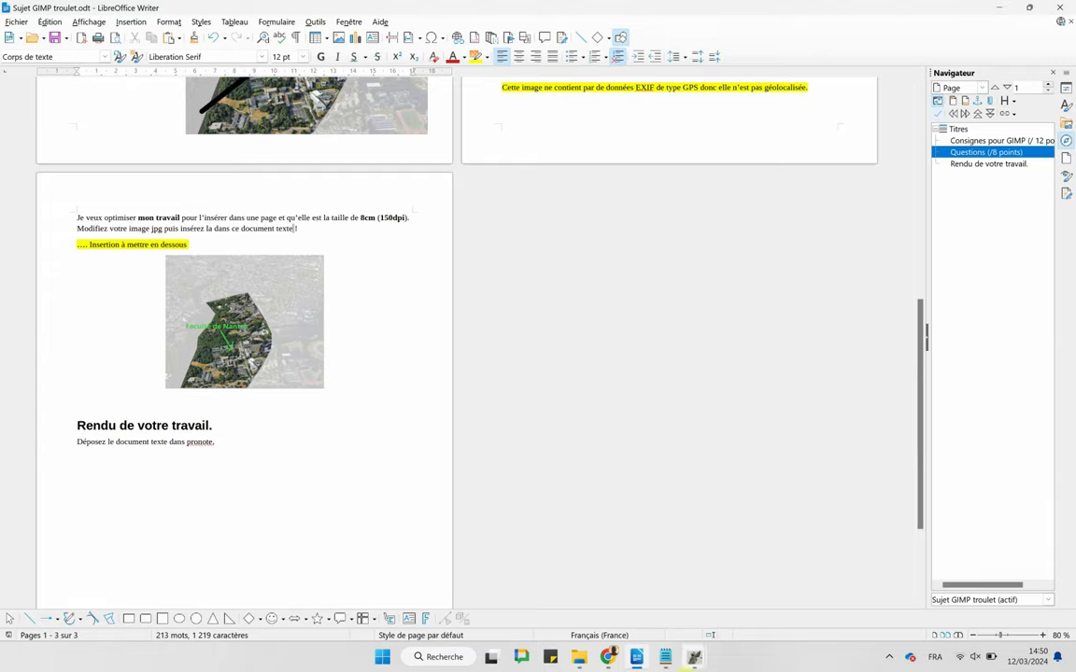
pyautogui.click(665, 657)
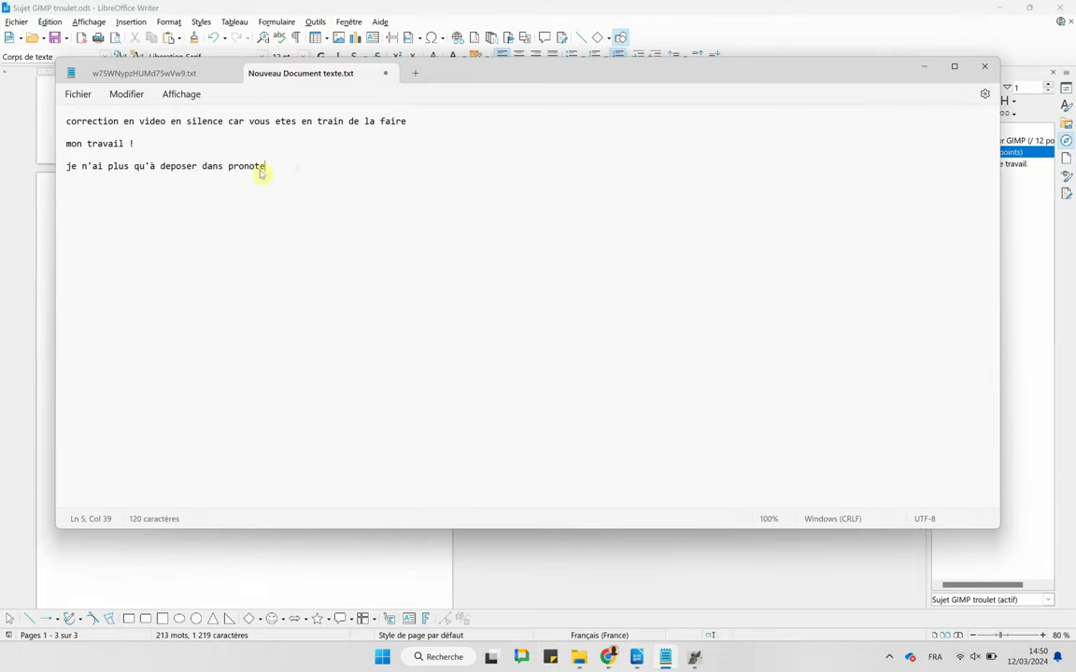
# Add 'fichier texte moins de 4 Mo donc ok' and a closing 'fin' line, then open the screen recorder's tray options.
pyautogui.press('Return')
pyautogui.write('fi')
pyautogui.write('chier texte mo')
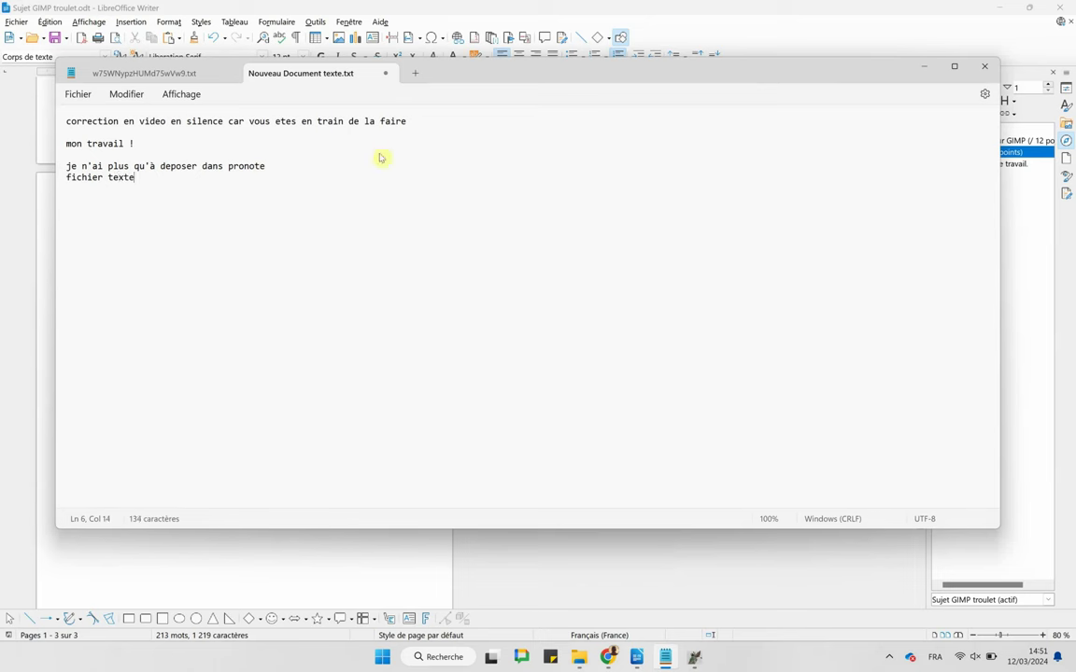
pyautogui.write('ins ')
pyautogui.write('de 4 Mo don')
pyautogui.press('Return')
pyautogui.press('Return')
pyautogui.write('fin')
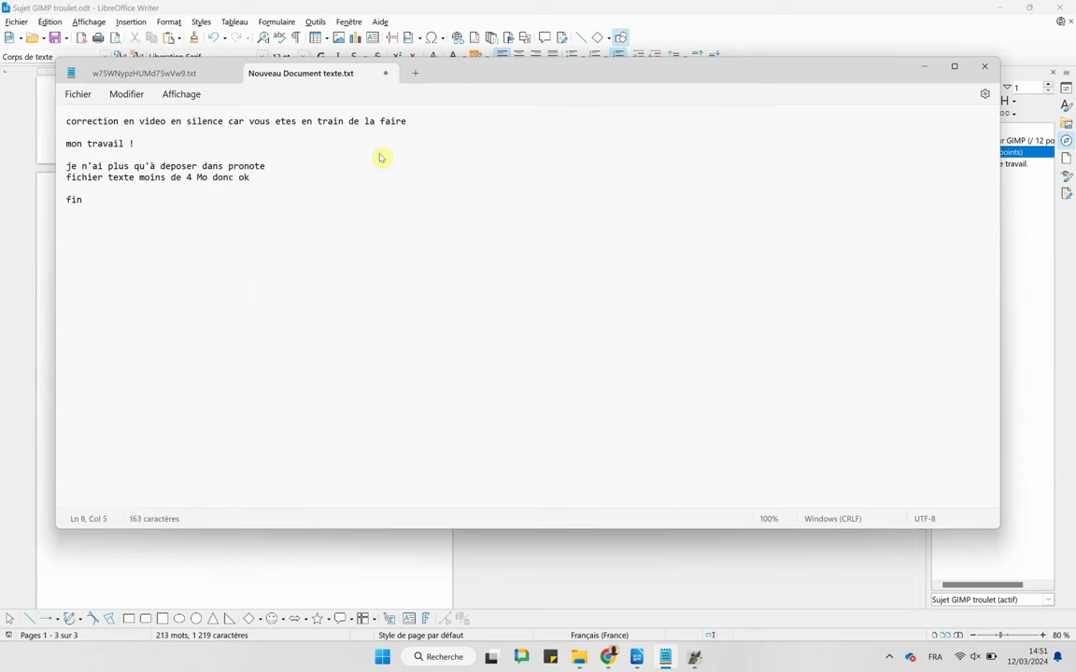
pyautogui.click(889, 657)
pyautogui.rightClick(892, 592)
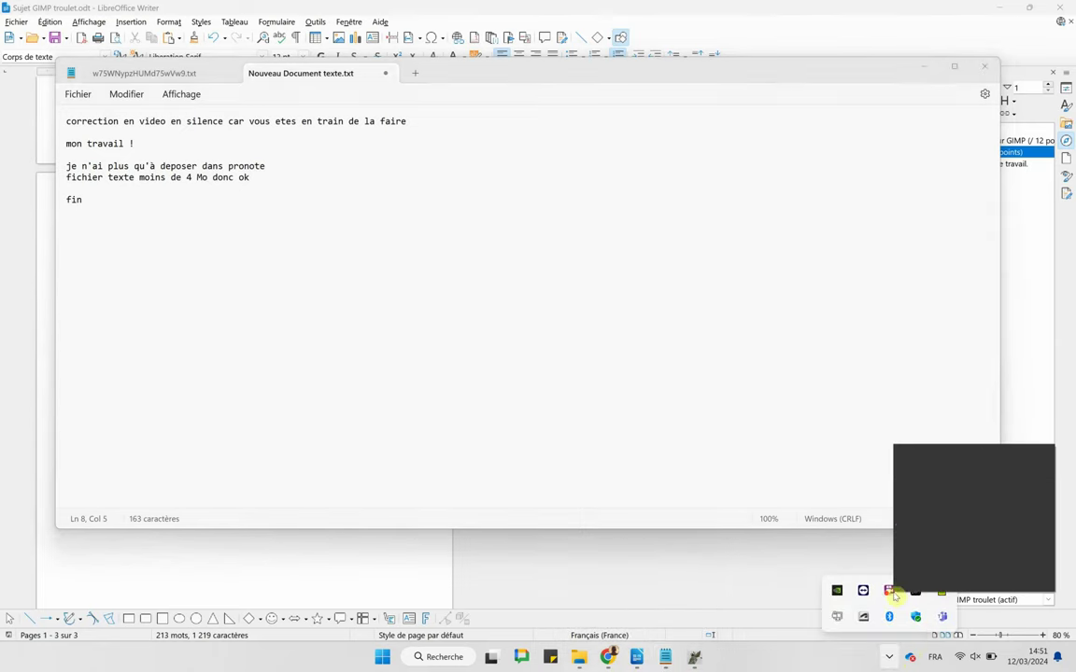